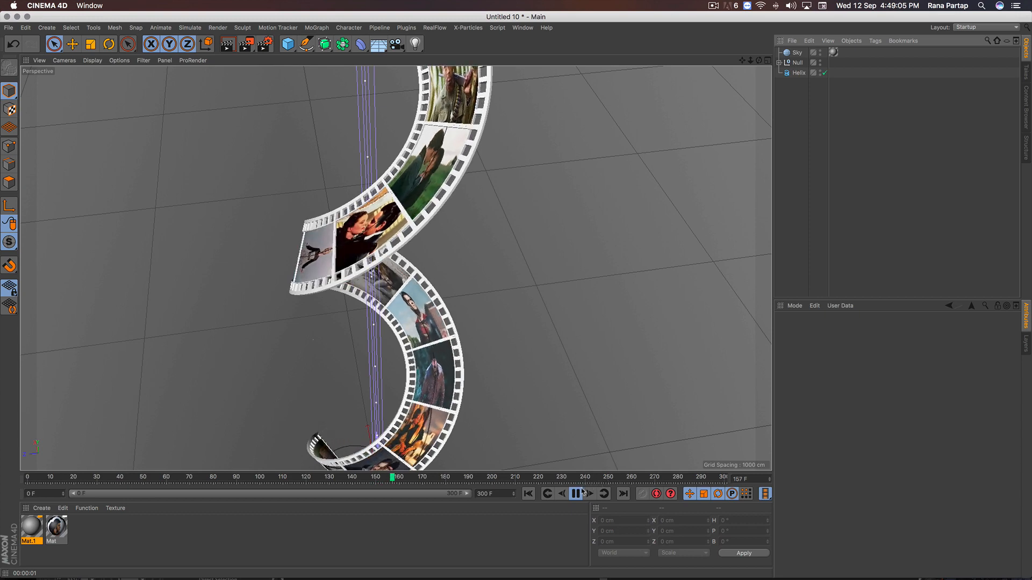
- Stop the animation playback and render the spiral film strip in the viewport from two viewing angles
left_click(575, 493)
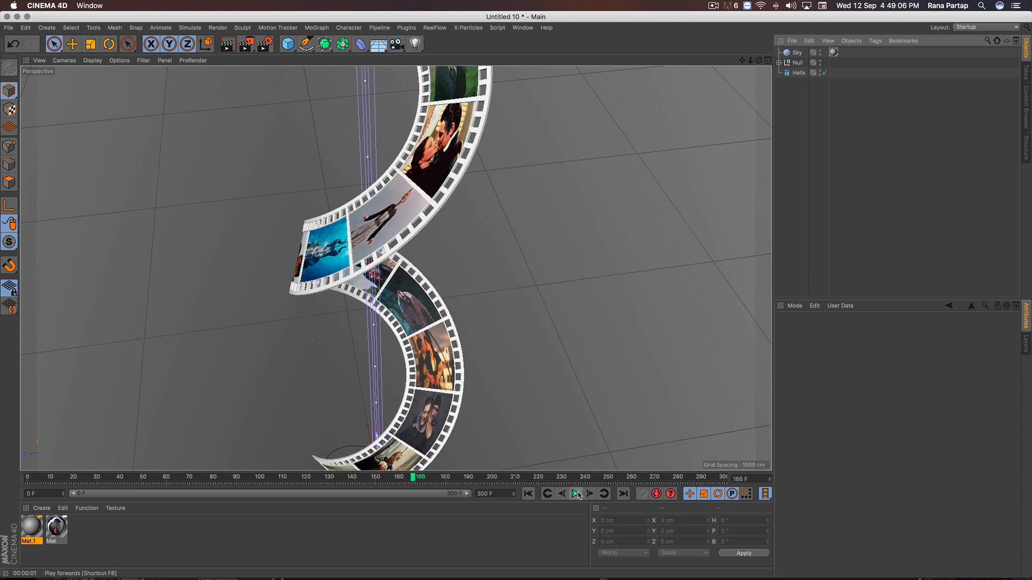
left_click(227, 44)
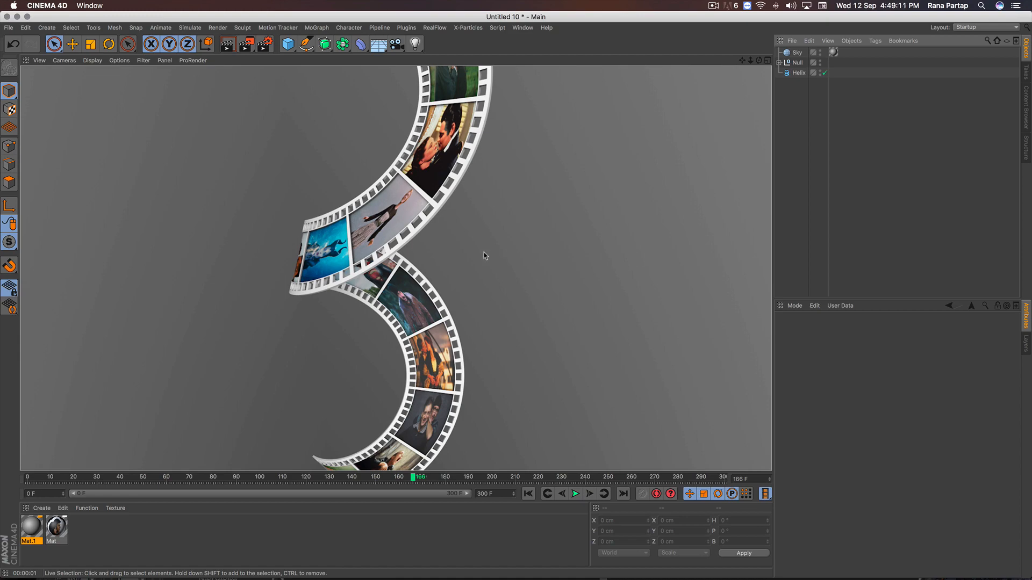
left_click_drag(428, 246, 515, 203, "alt")
key("super+r")
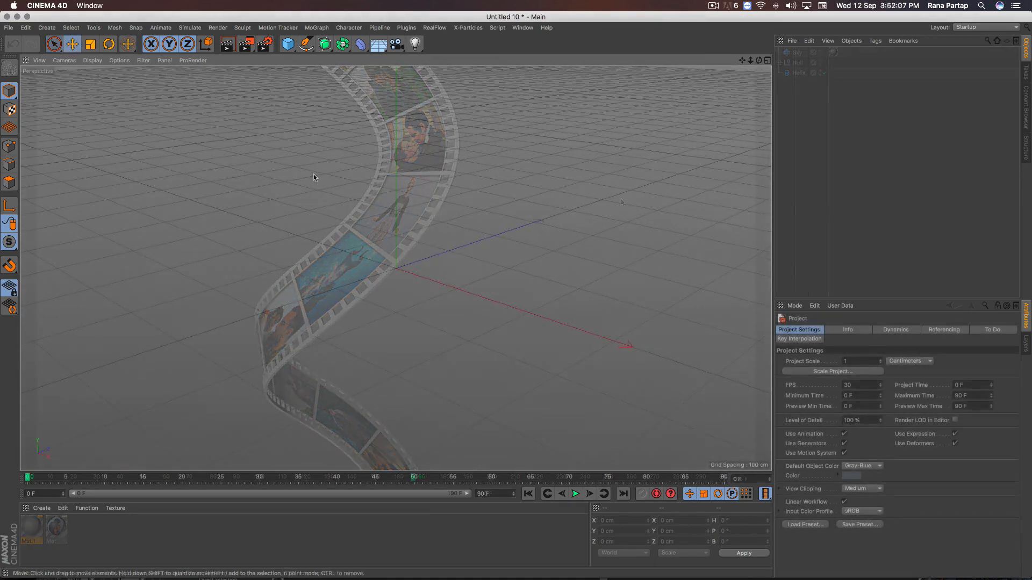
- Create a cube, flatten it to about 6.5 cm in Z, and set its Y size to 210 cm
left_click(288, 44)
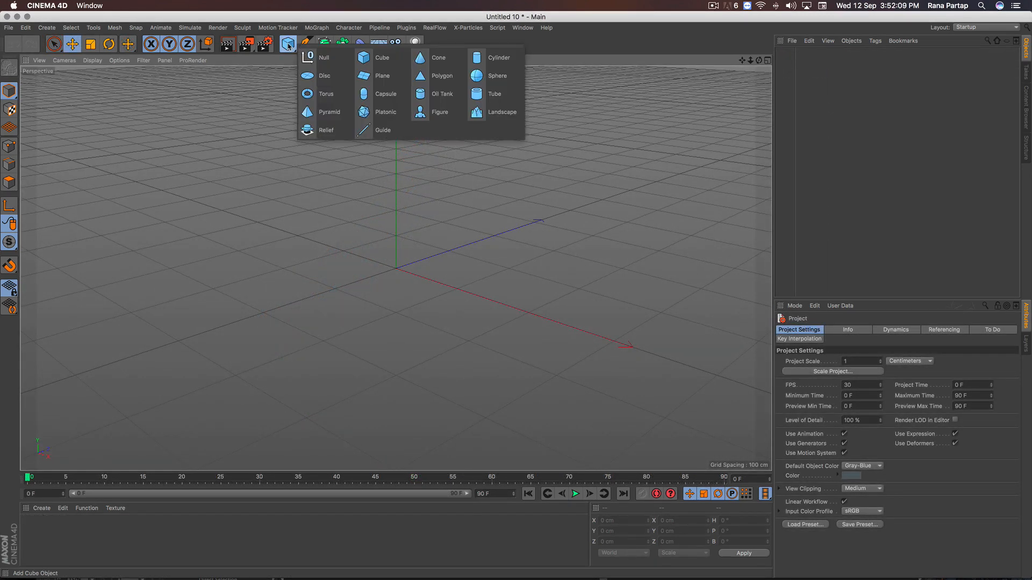
left_click(376, 57)
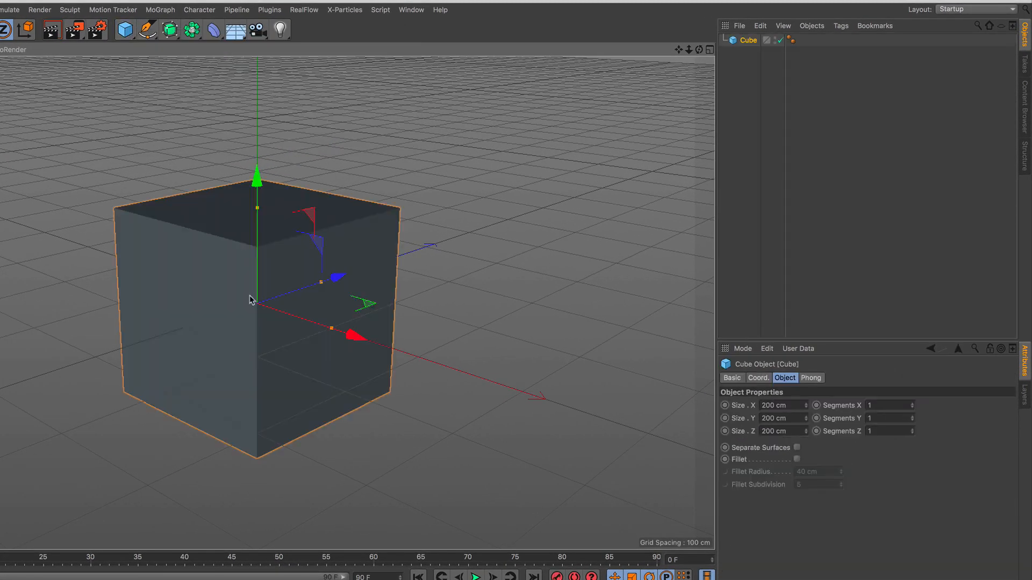
scroll(265, 224, "up", 5)
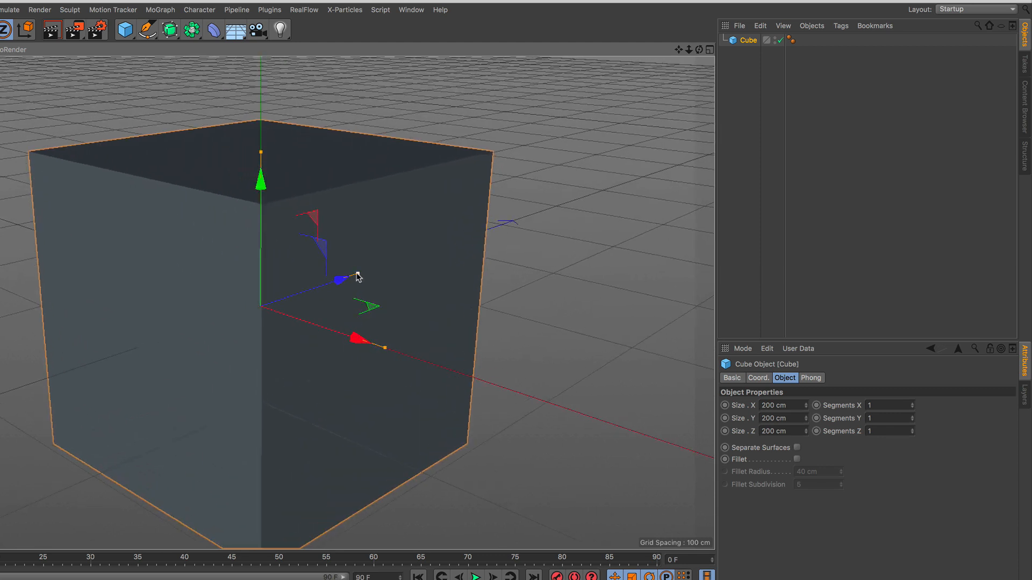
left_click_drag(357, 274, 264, 308)
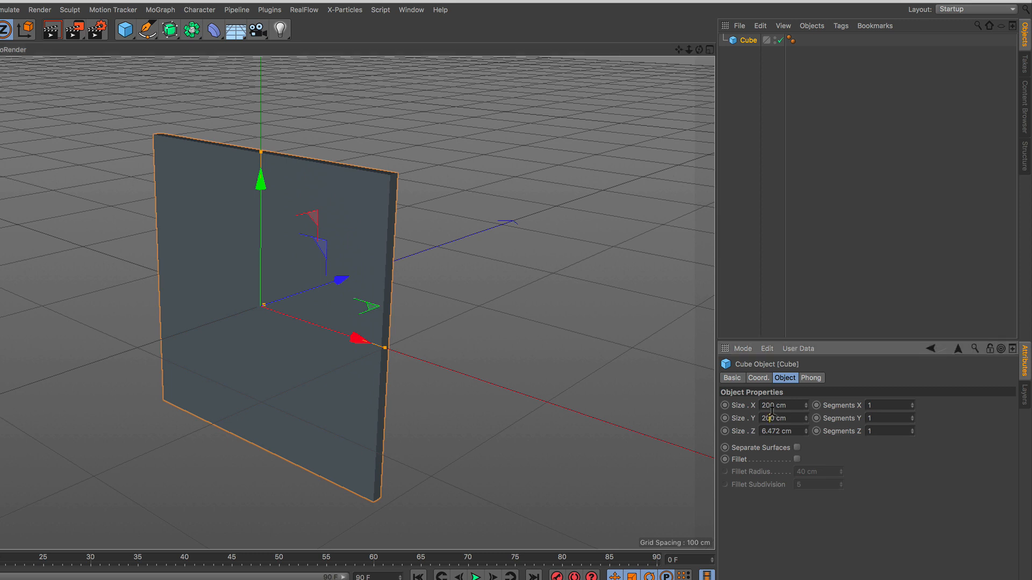
key("BackSpace")
type("1")
key("Return")
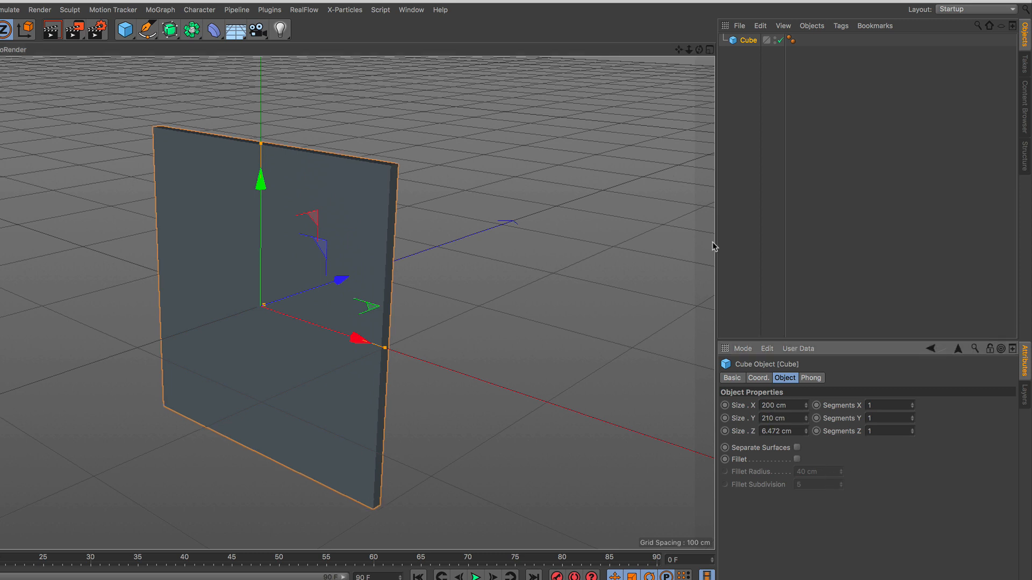
- Copy the flattened cube and paste a duplicate of it in the same place
left_click(750, 41)
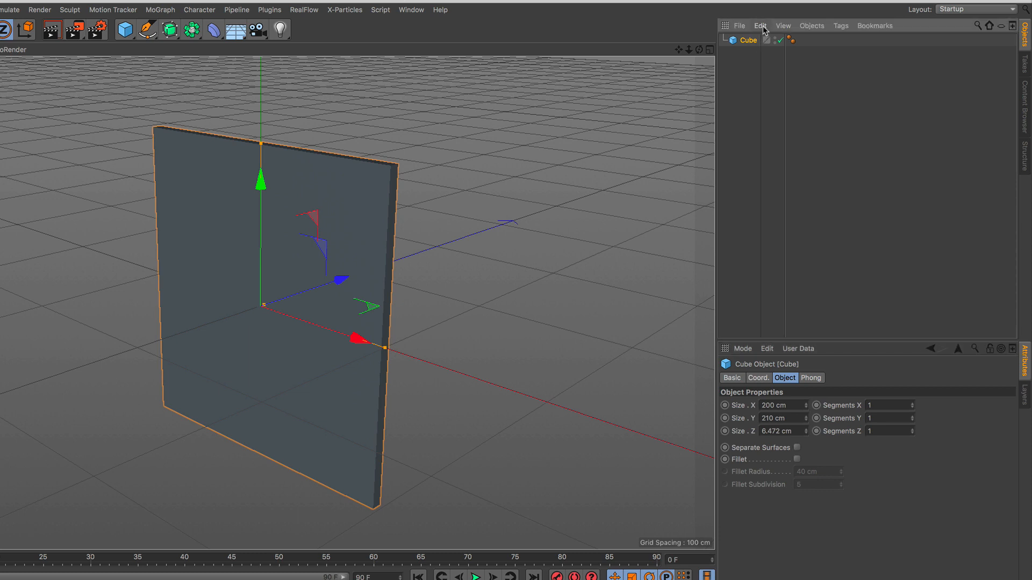
left_click(760, 26)
left_click(794, 89)
left_click(760, 26)
left_click(794, 101)
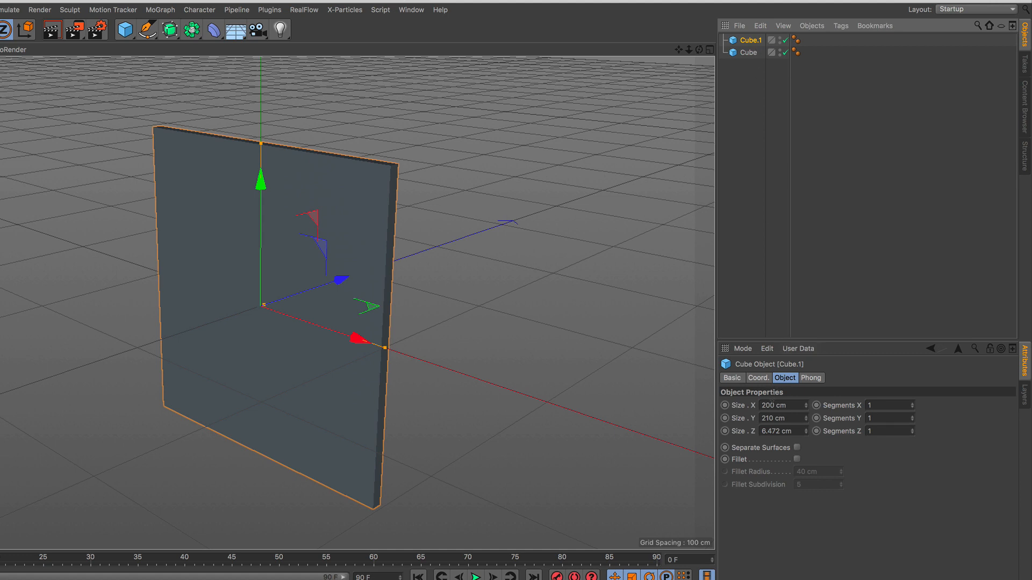
- Set the duplicate cube's size to 20 cm in X, 20 cm in Y and 10 cm in Z
left_click(770, 405)
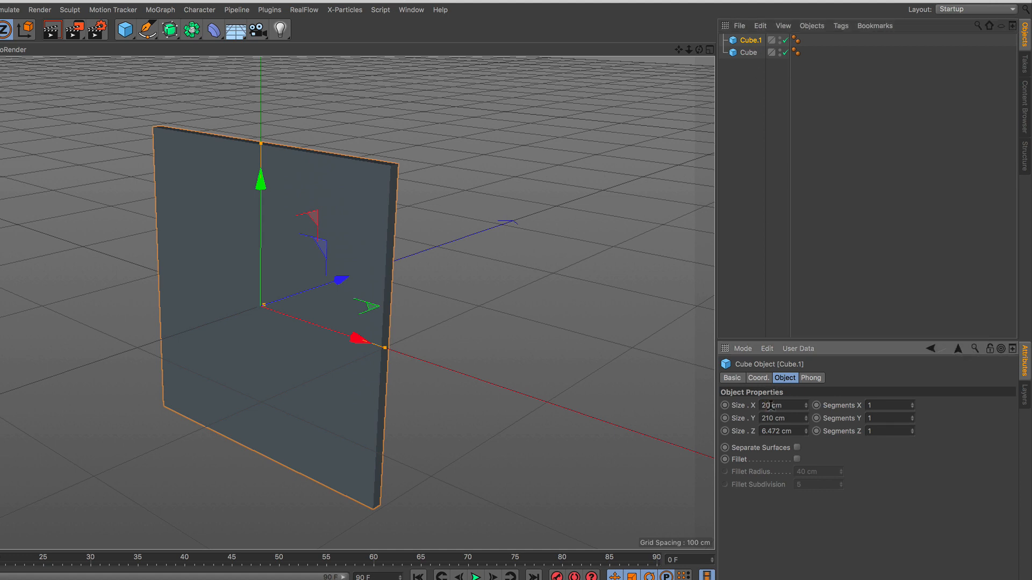
left_click(769, 418)
key("BackSpace")
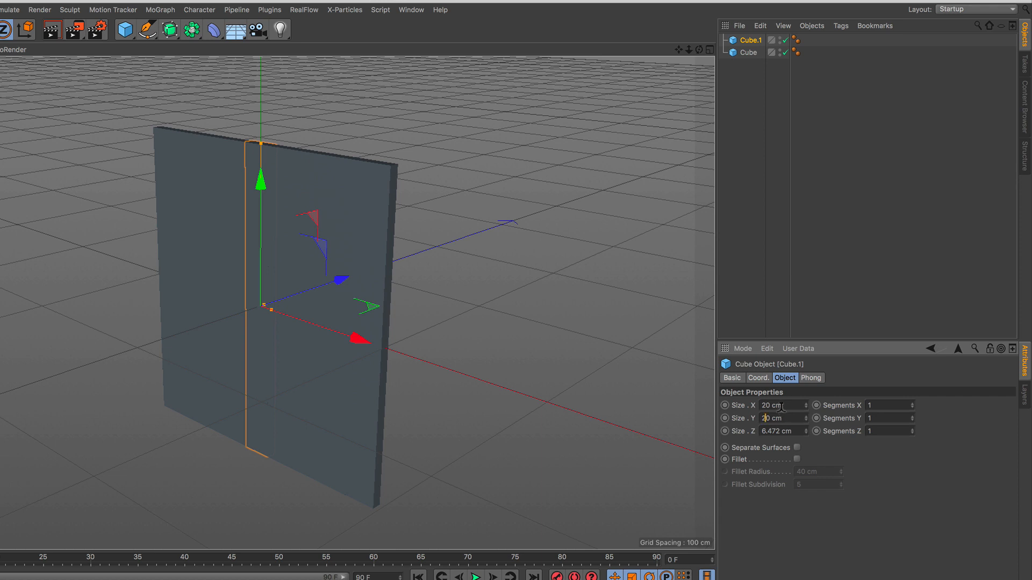
left_click(834, 455)
left_click_drag(798, 429, 740, 428)
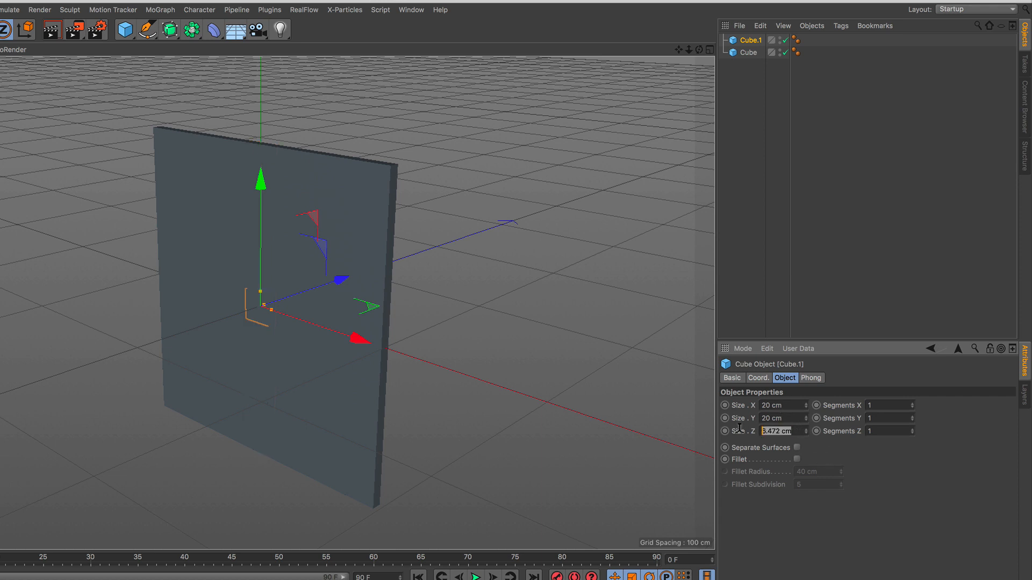
type("10")
left_click(847, 456)
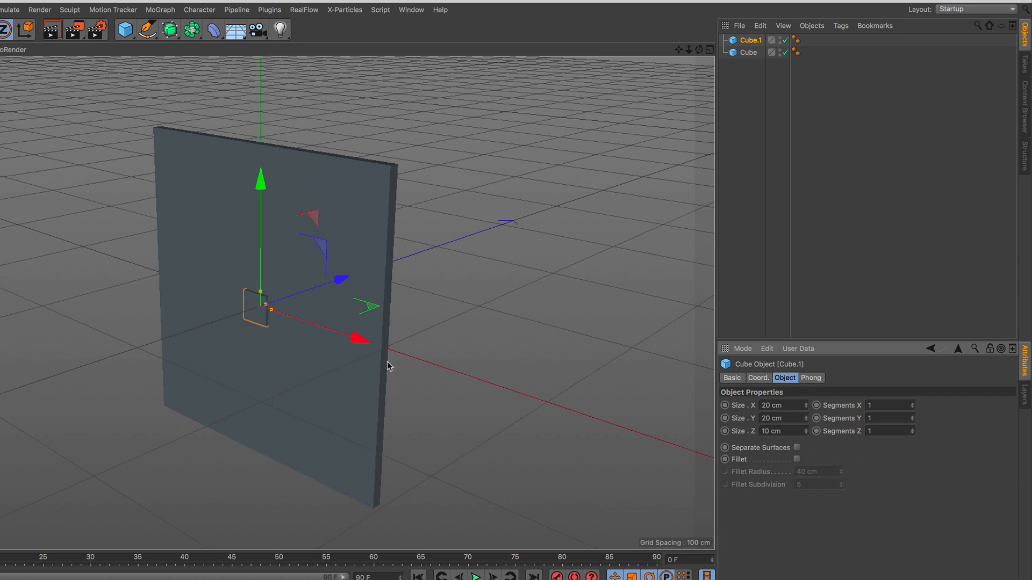
- In the front view, move the small cube about 80 cm along negative X, close to the plate's left edge
right_click_drag(267, 322, 271, 276, "alt")
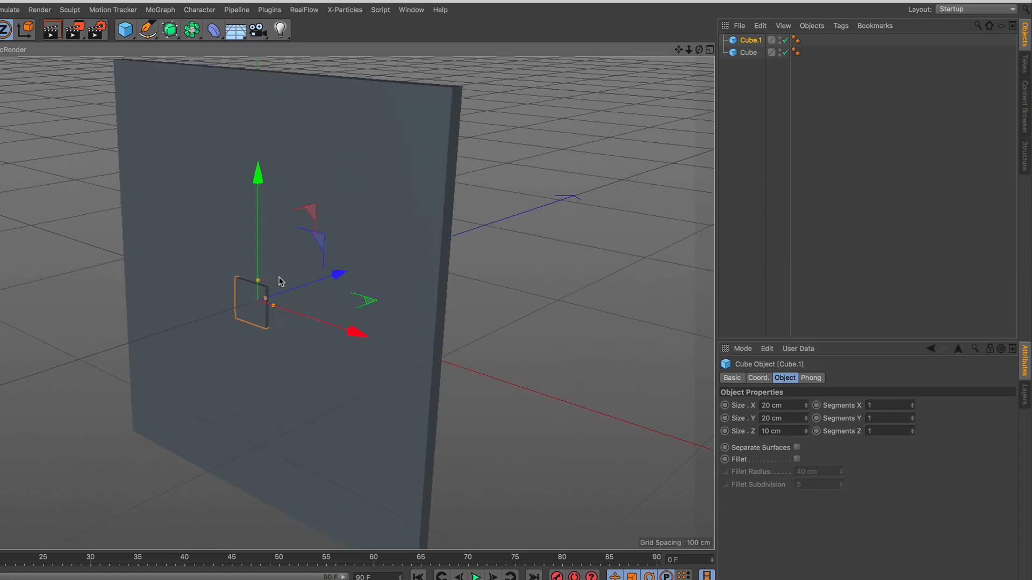
left_click_drag(284, 285, 323, 288, "alt")
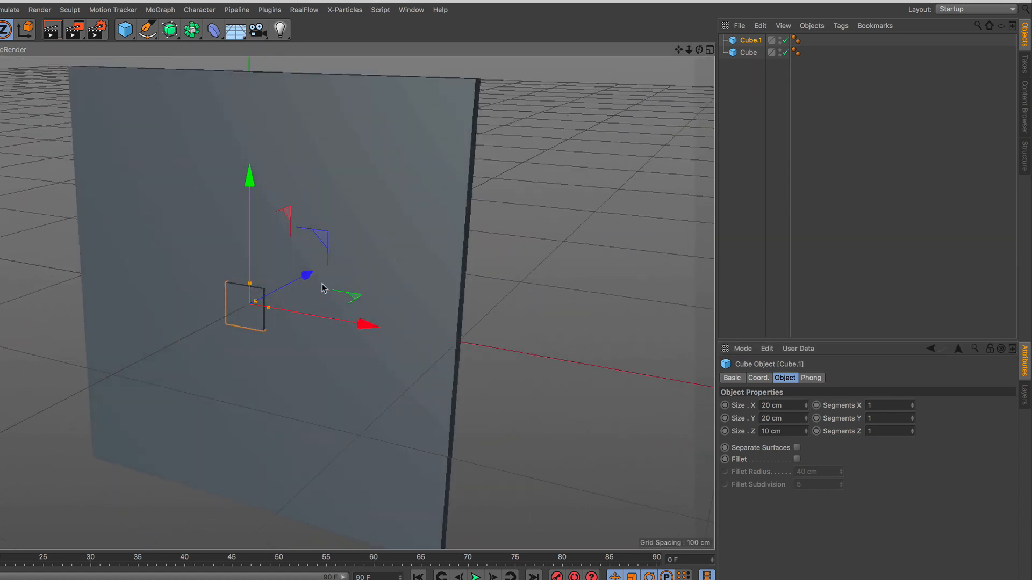
left_click(708, 50)
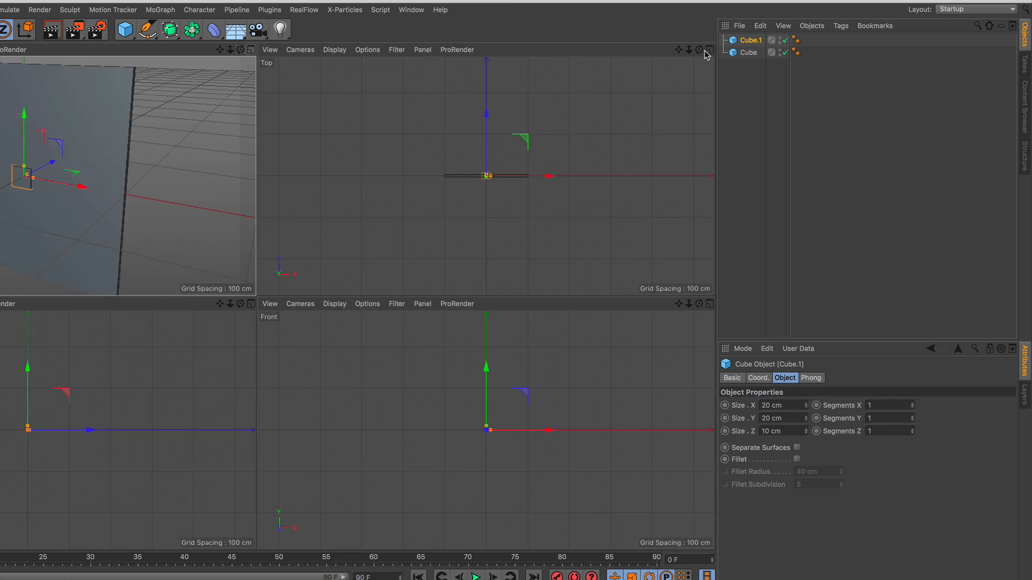
left_click(708, 304)
scroll(267, 297, "up", 2)
scroll(276, 267, "up", 3)
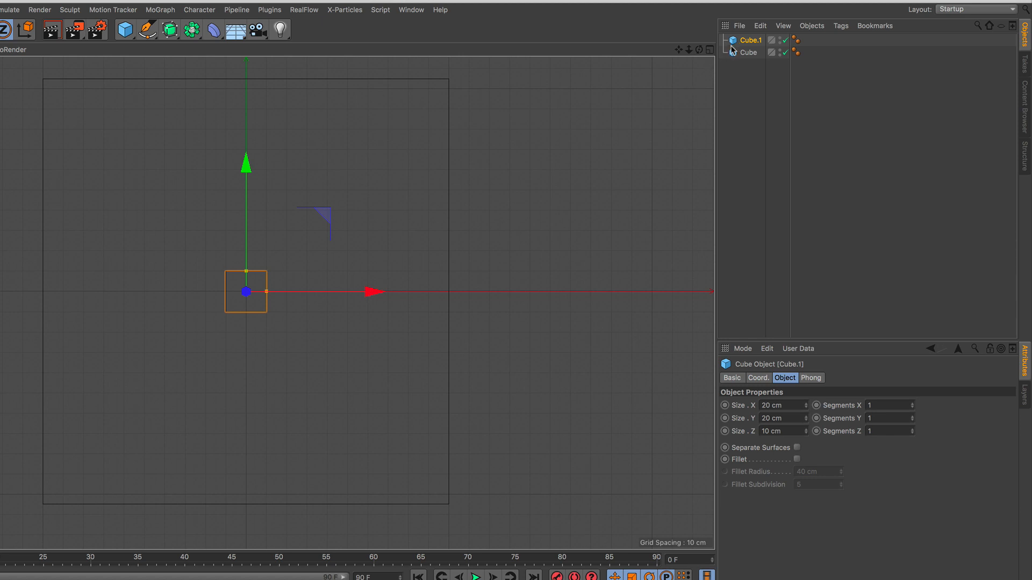
left_click_drag(371, 293, 206, 294)
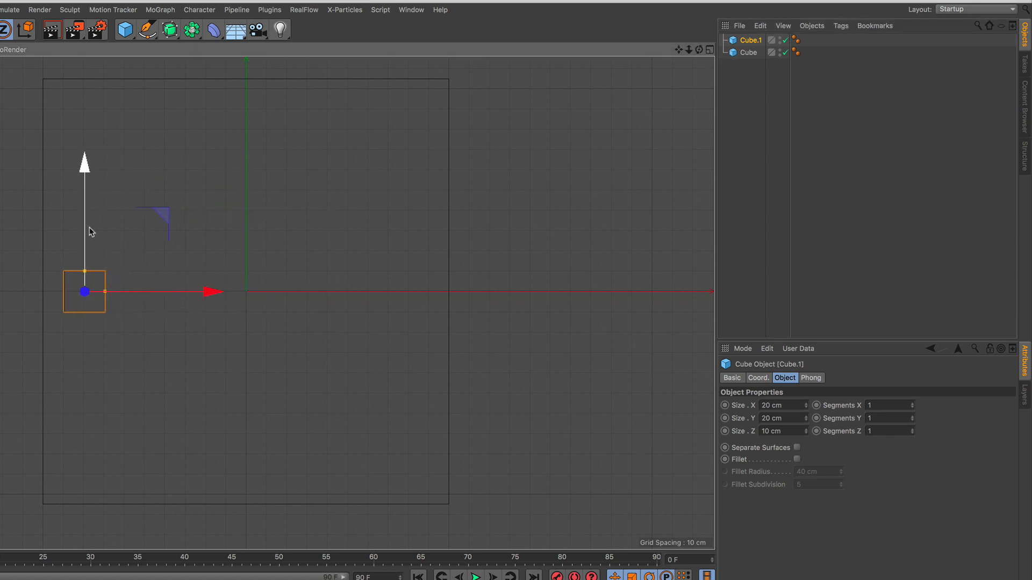
- Copy the small cube upward three times at equal spacing and copy those three below it, forming a column of seven
left_click_drag(83, 228, 85, 70, "ctrl")
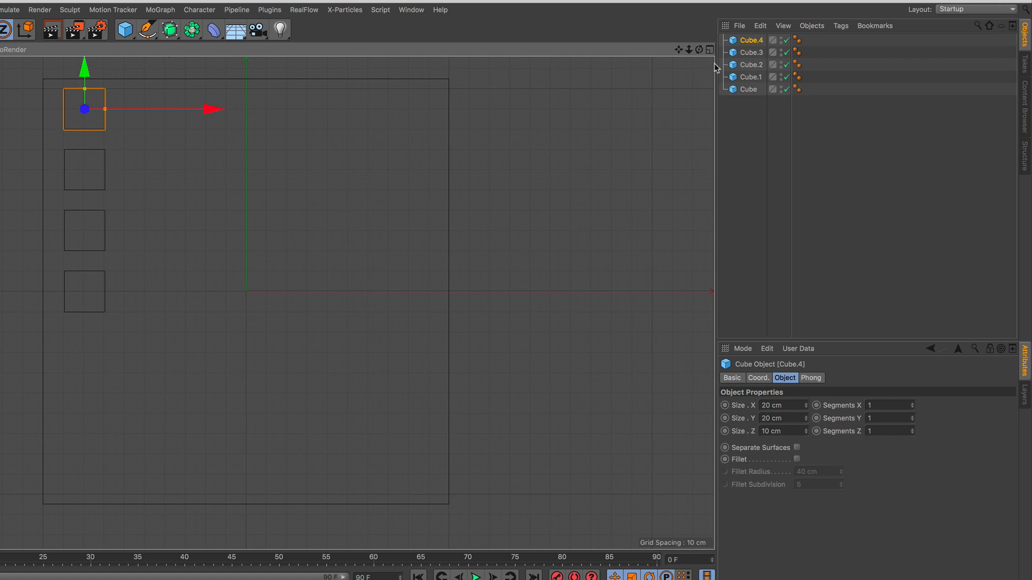
left_click(742, 66)
left_click(747, 42, "shift")
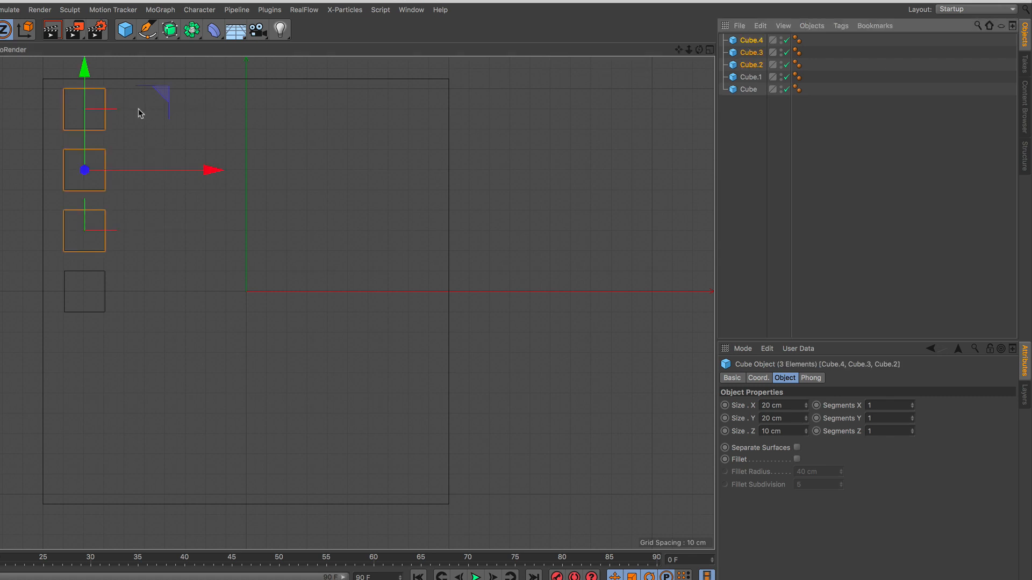
left_click_drag(84, 67, 69, 312, "ctrl")
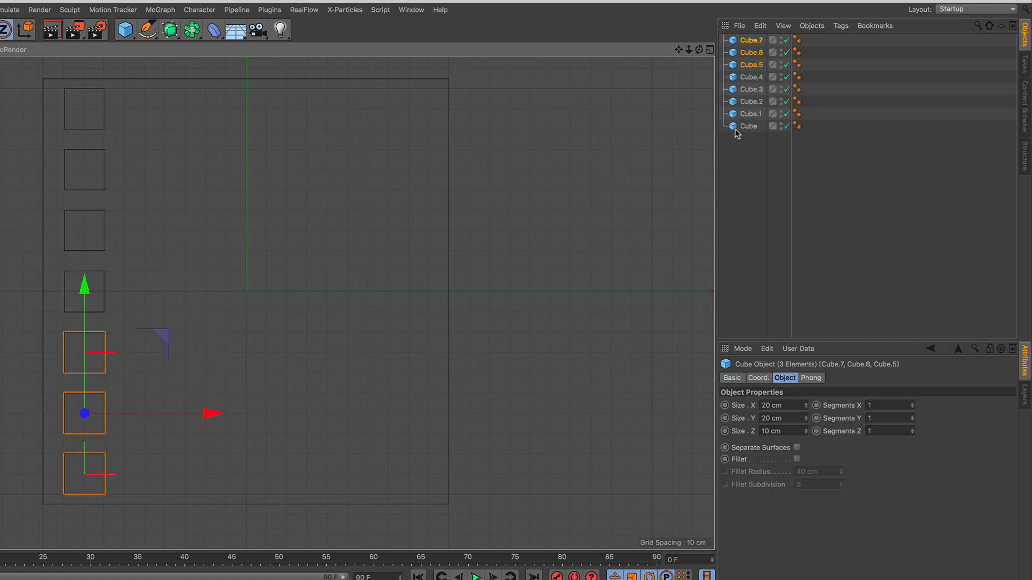
- Copy the whole column of seven small cubes along X to the plate's right edge
left_click(748, 114)
left_click(754, 42, "shift")
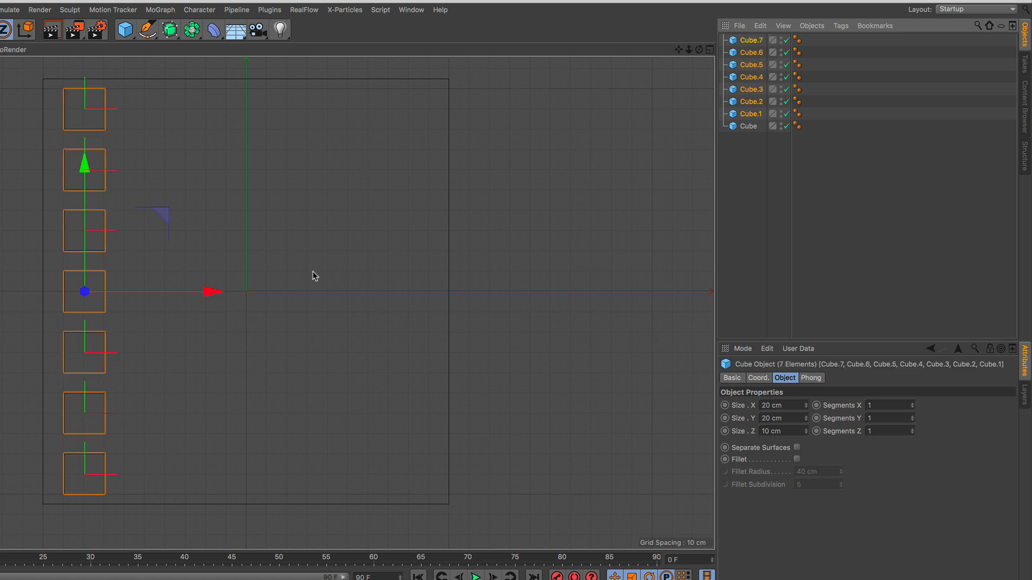
left_click_drag(209, 291, 517, 295, "ctrl")
- Make all fourteen small cubes editable and merge them into one object with Connect Objects + Delete
left_click(755, 202)
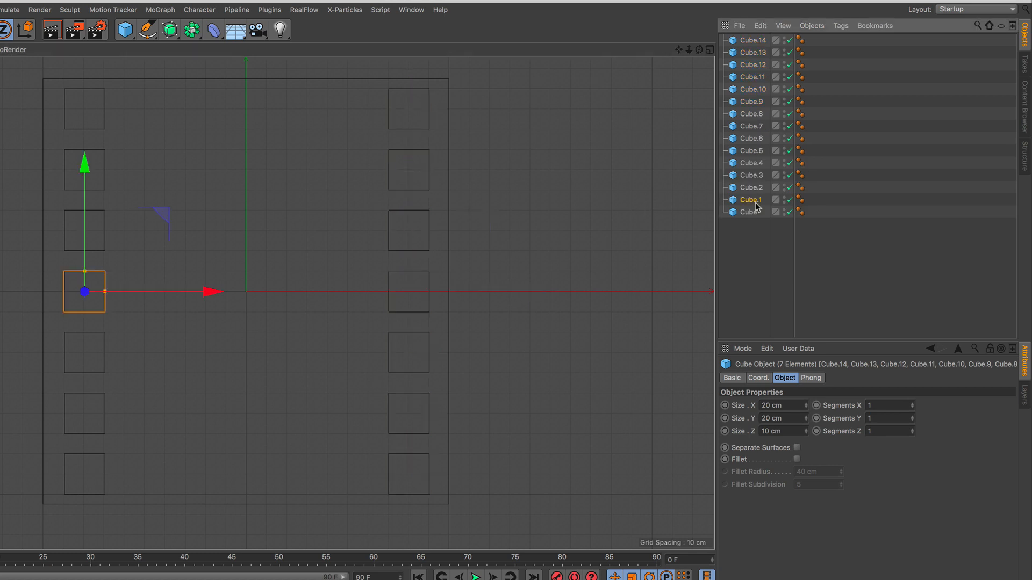
left_click(755, 43, "shift")
right_click(755, 43)
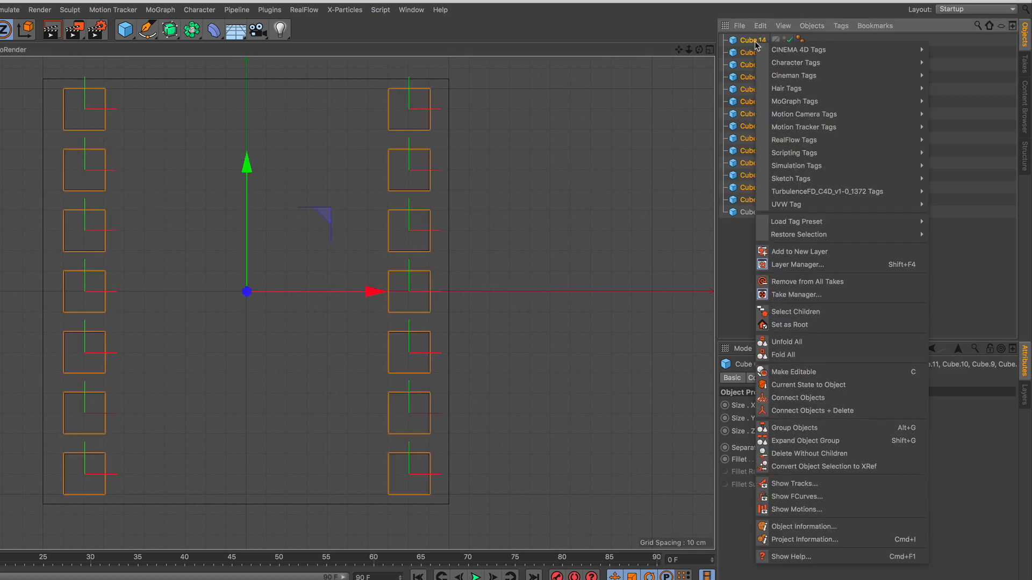
left_click(833, 372)
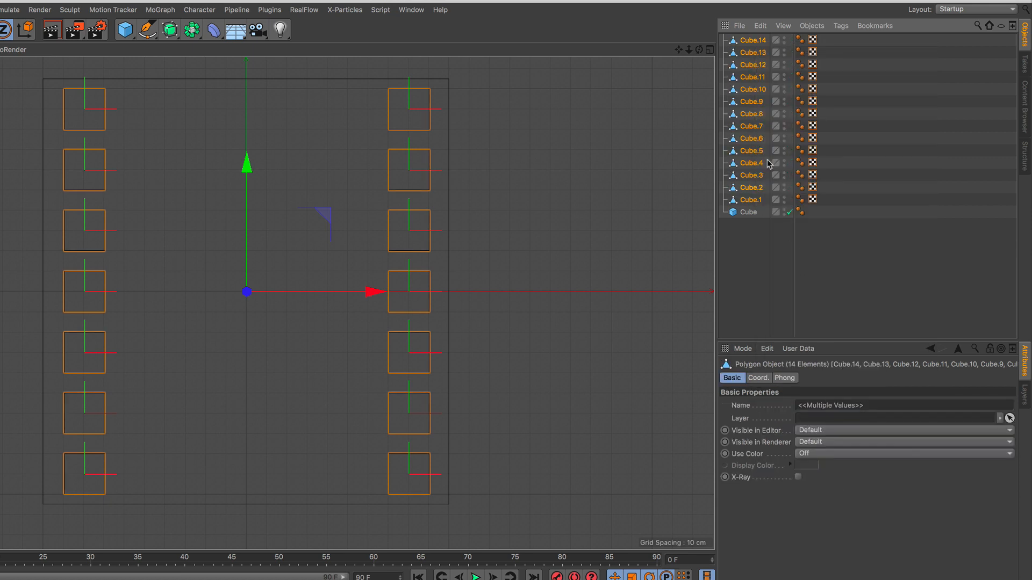
right_click(753, 100)
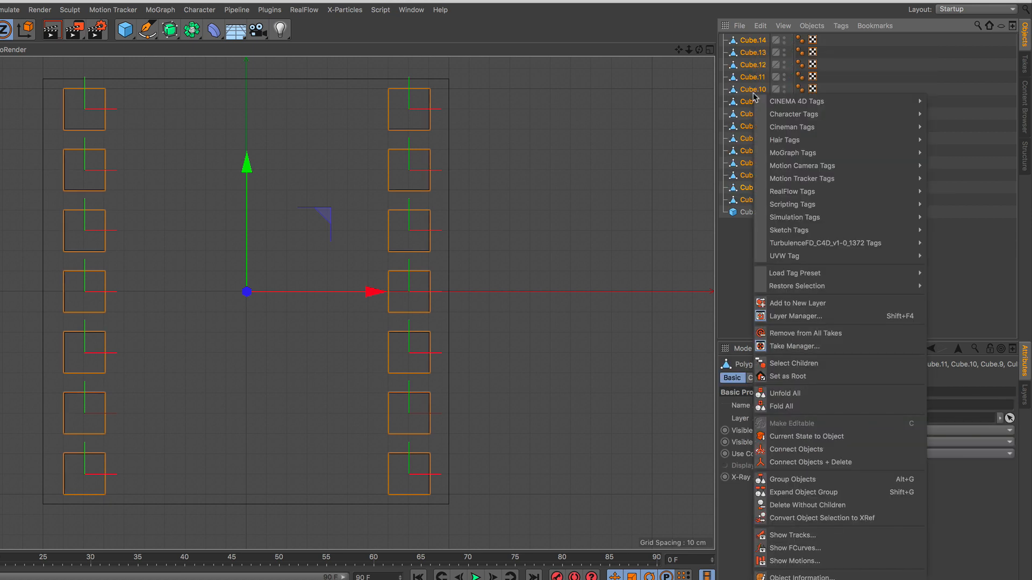
left_click(866, 462)
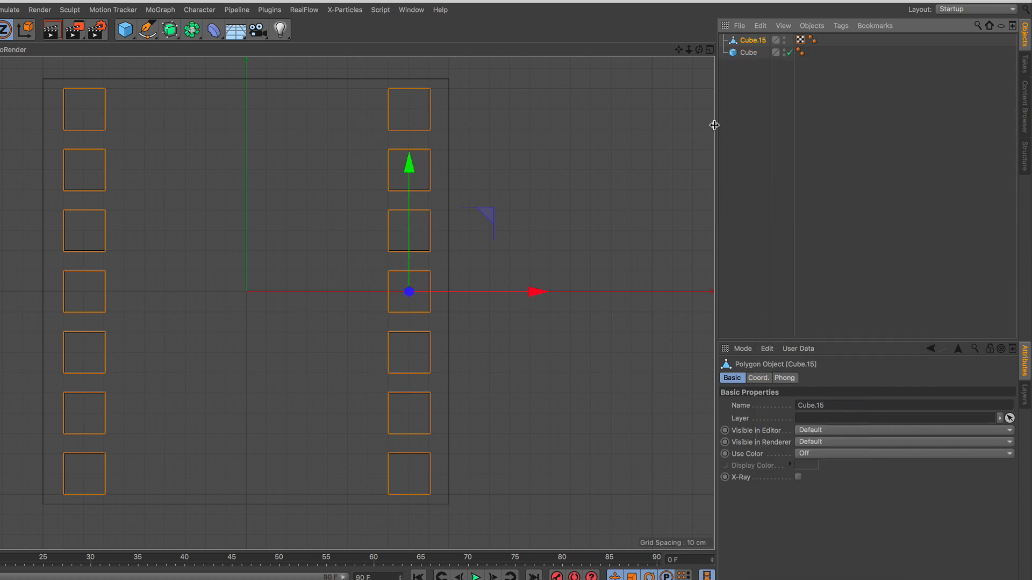
- Add a Boole set to A subtract B, with the plate as A and the merged cubes as B, to cut the perforations
left_click(709, 50)
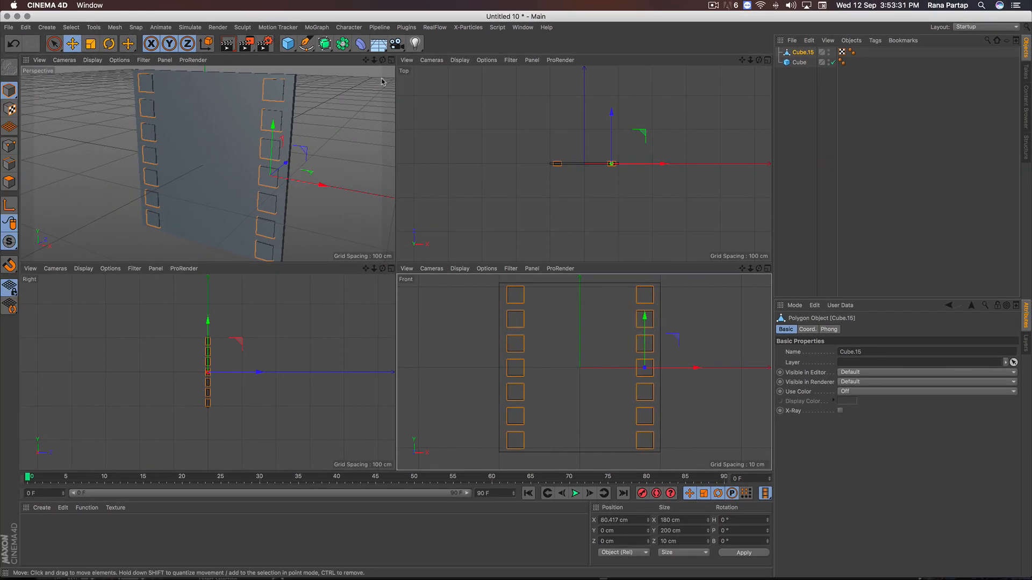
left_click(391, 60)
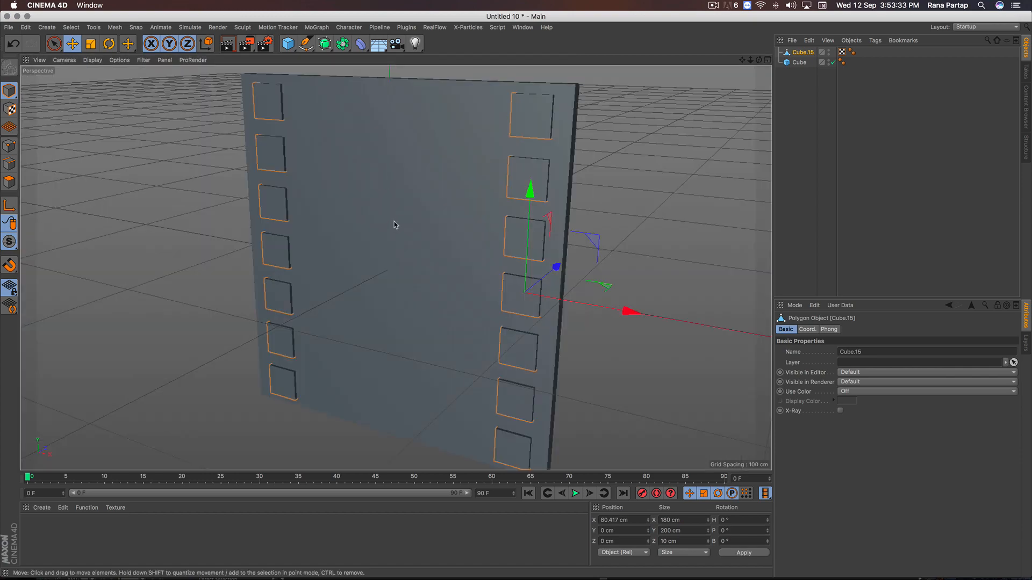
left_click_drag(395, 224, 444, 218, "alt")
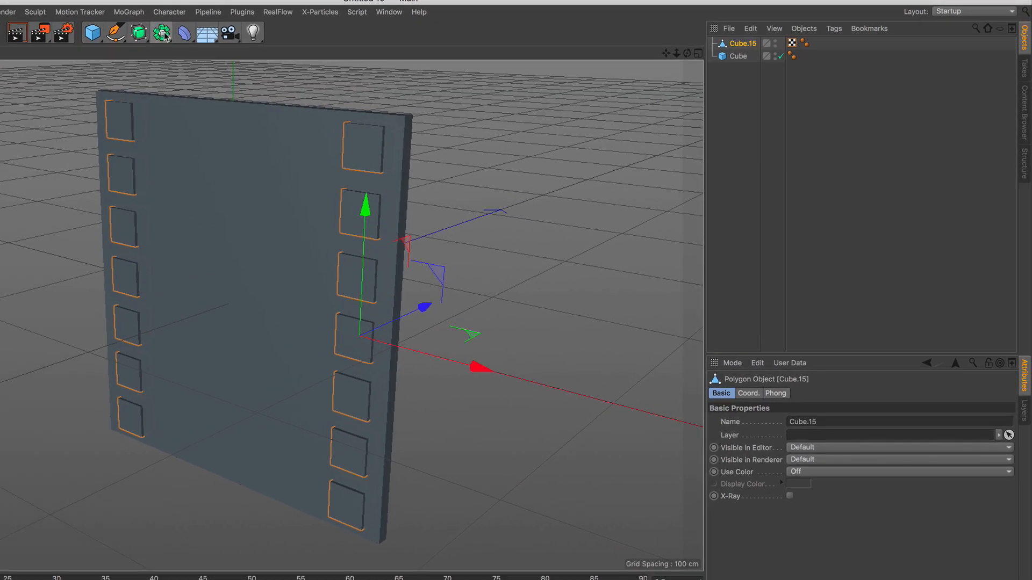
left_click(342, 43)
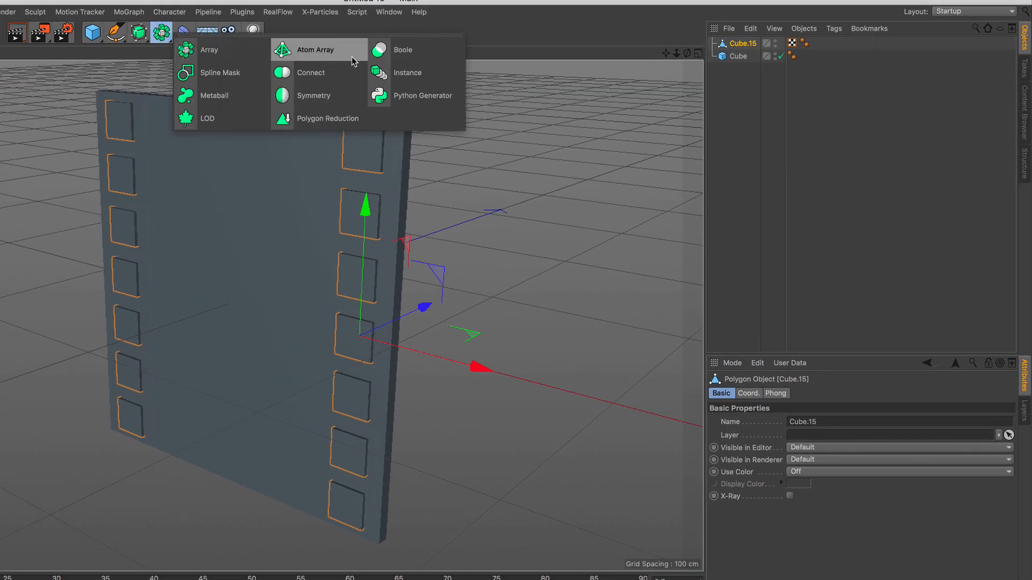
left_click(409, 51)
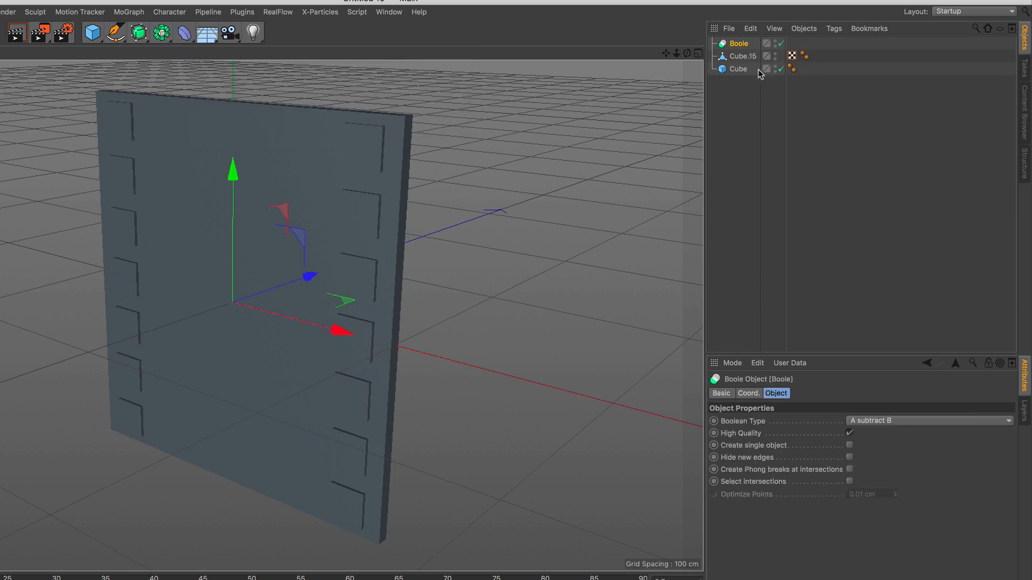
mouse_move(739, 72)
left_mouse_down()
mouse_move(740, 47)
mouse_move(745, 53)
left_mouse_up()
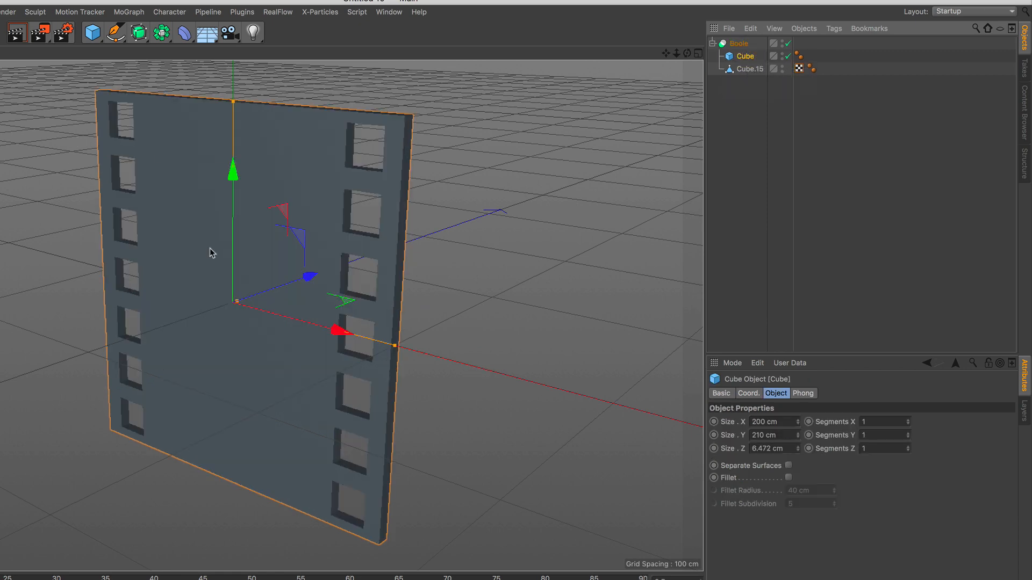
left_click_drag(211, 252, 258, 224, "alt")
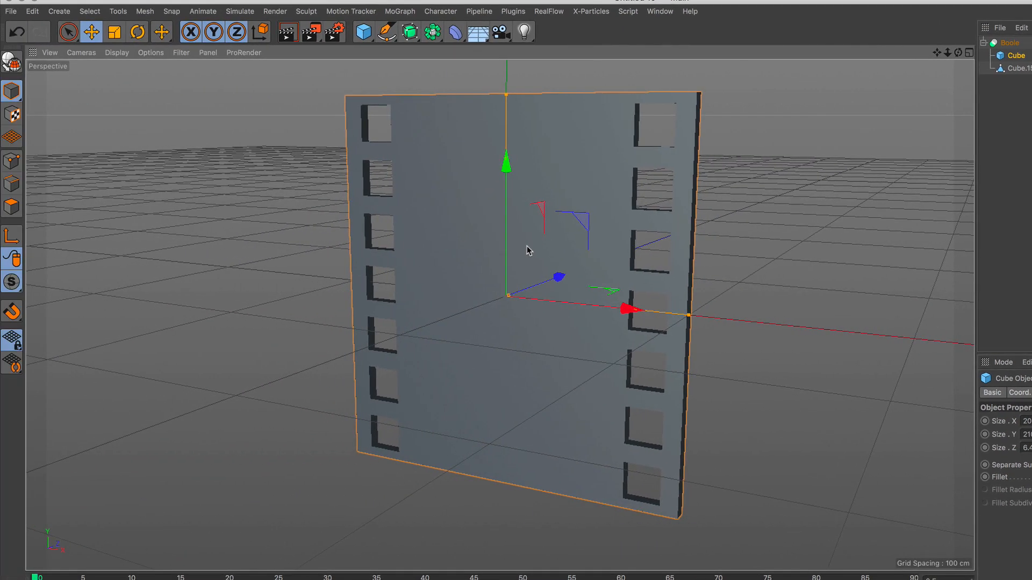
- Switch the viewport display to Gouraud Shading (Lines) to inspect the perforated plate's edges
left_click(117, 52)
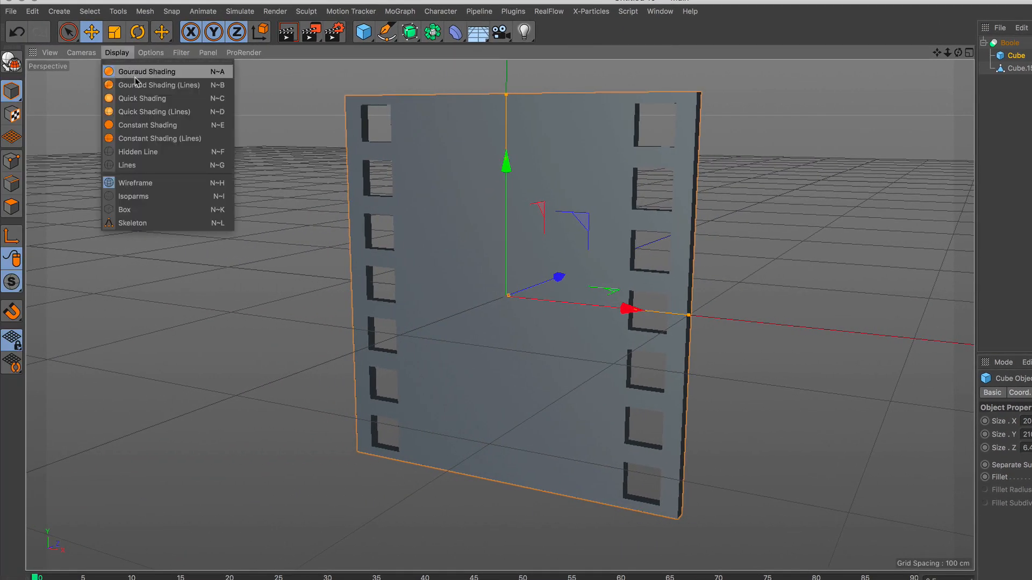
left_click(149, 86)
mouse_move(472, 266)
left_mouse_down("alt")
mouse_move(490, 274)
mouse_move(469, 272)
mouse_move(594, 268)
mouse_move(483, 277)
left_mouse_up("alt")
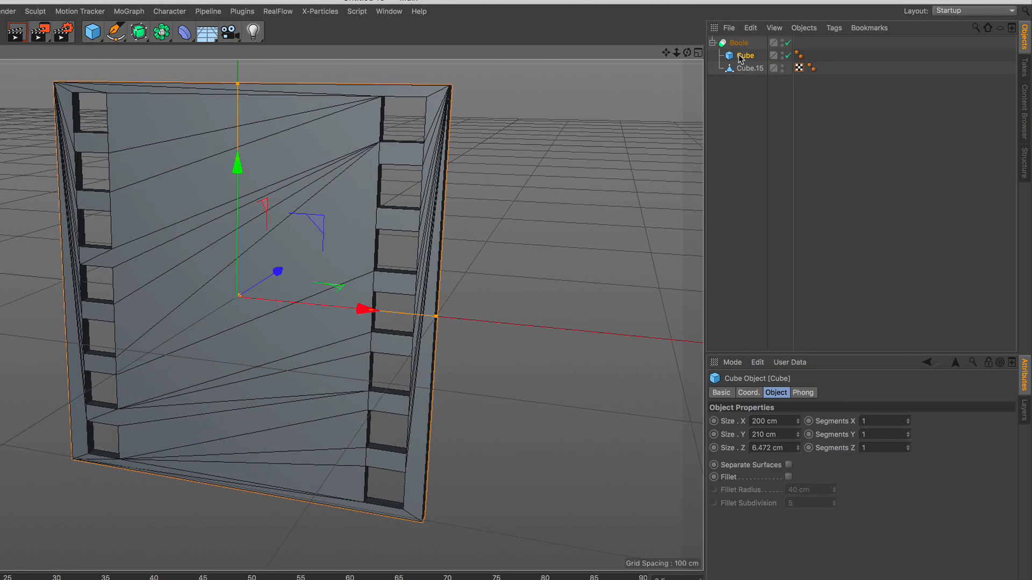
- Enable Hide new edges on the Boole that cuts the perforations
left_click(1011, 45)
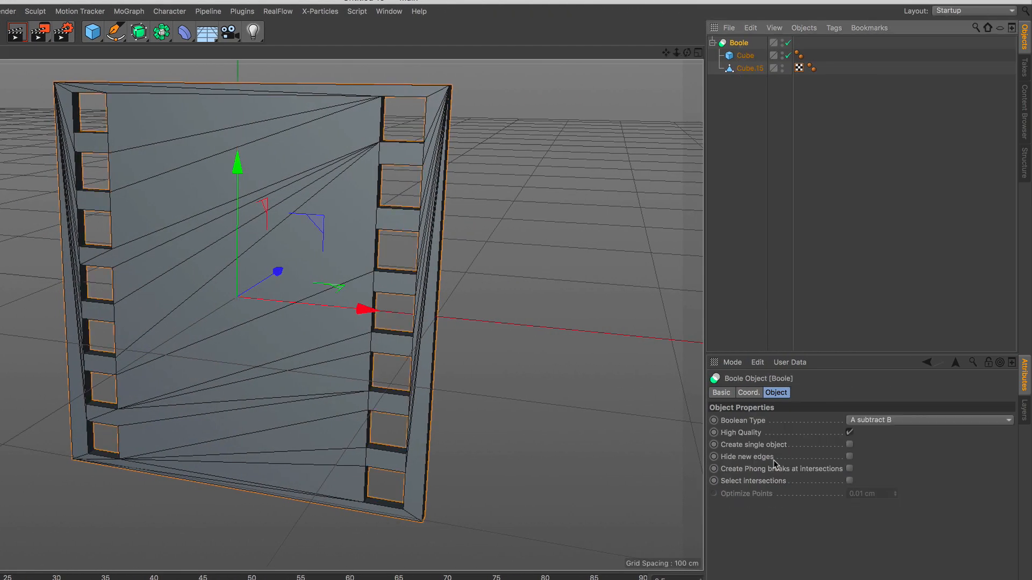
left_click(850, 457)
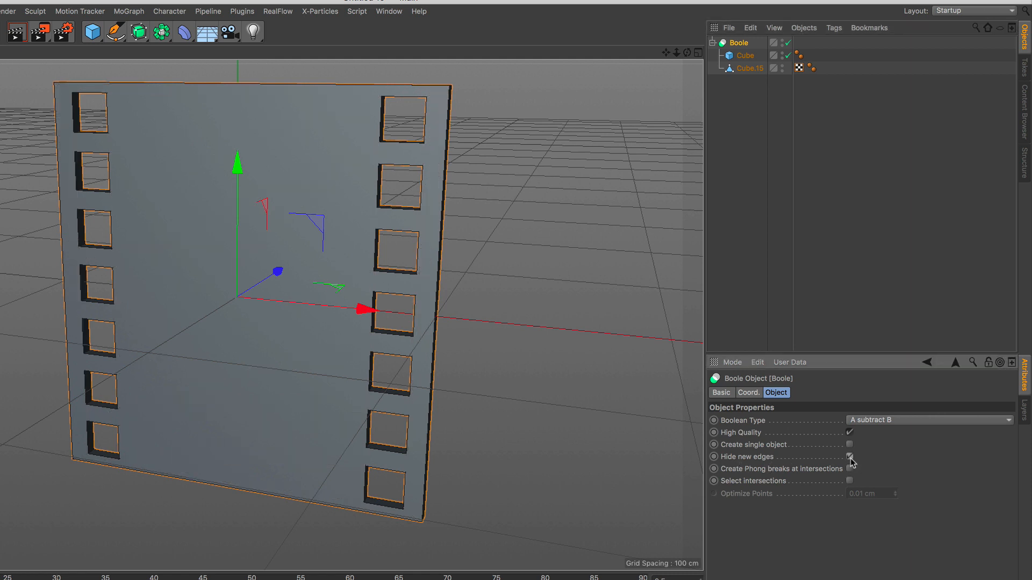
left_click_drag(432, 344, 318, 281, "alt")
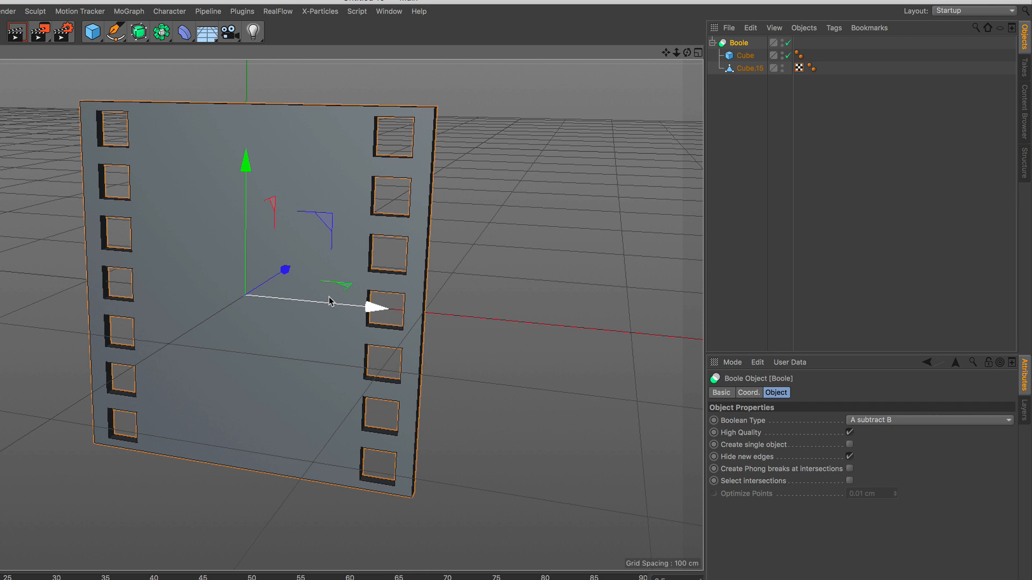
left_click_drag(330, 301, 281, 297, "alt")
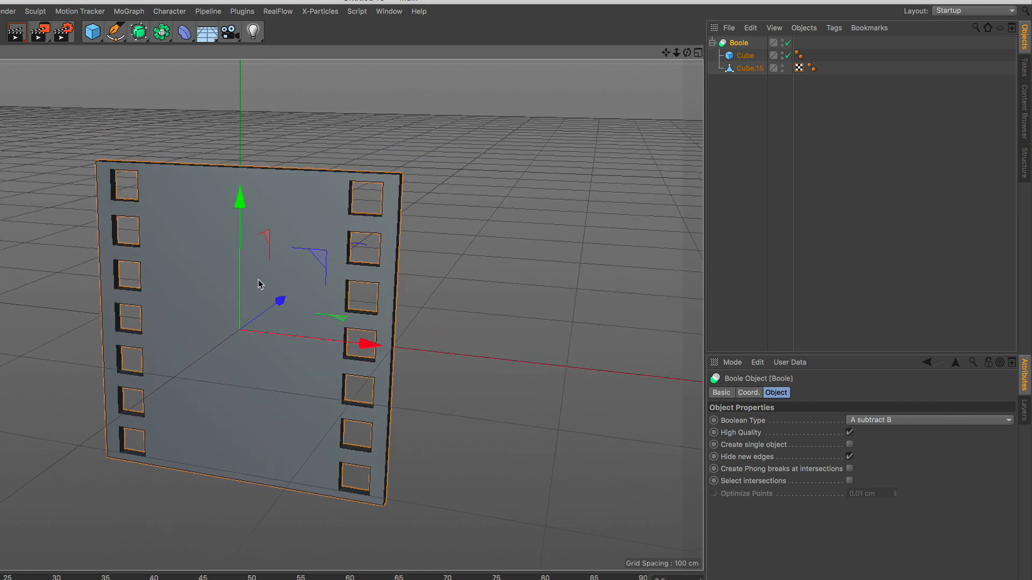
- Copy the plate cube out of the Boole and shrink the copy to about 135 cm in X and 201 cm in Y, between the perforation columns
left_click_drag(746, 62, 746, 100, "ctrl")
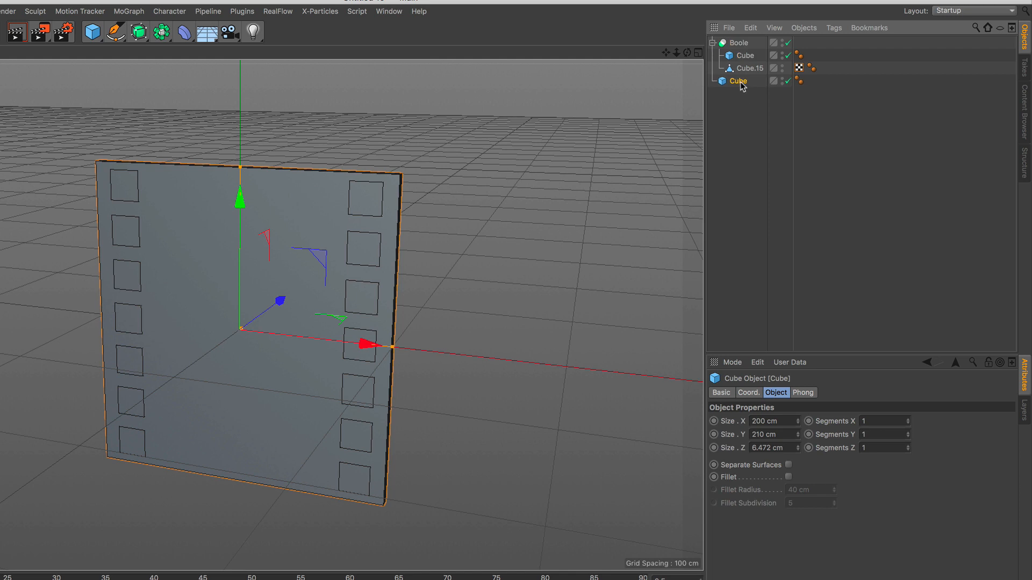
scroll(230, 361, "up", 3)
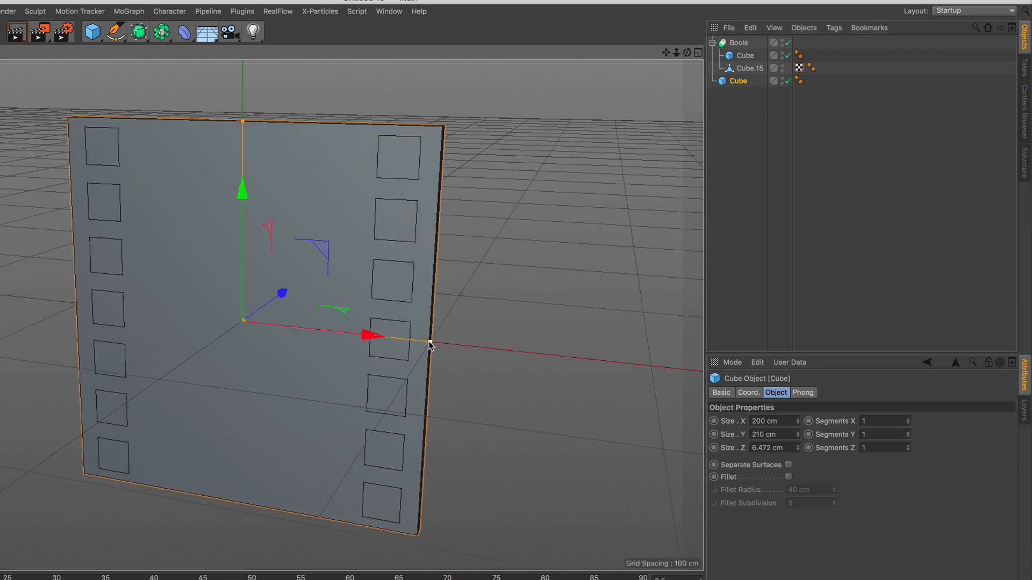
left_click_drag(428, 346, 369, 348)
left_click_drag(242, 123, 243, 132)
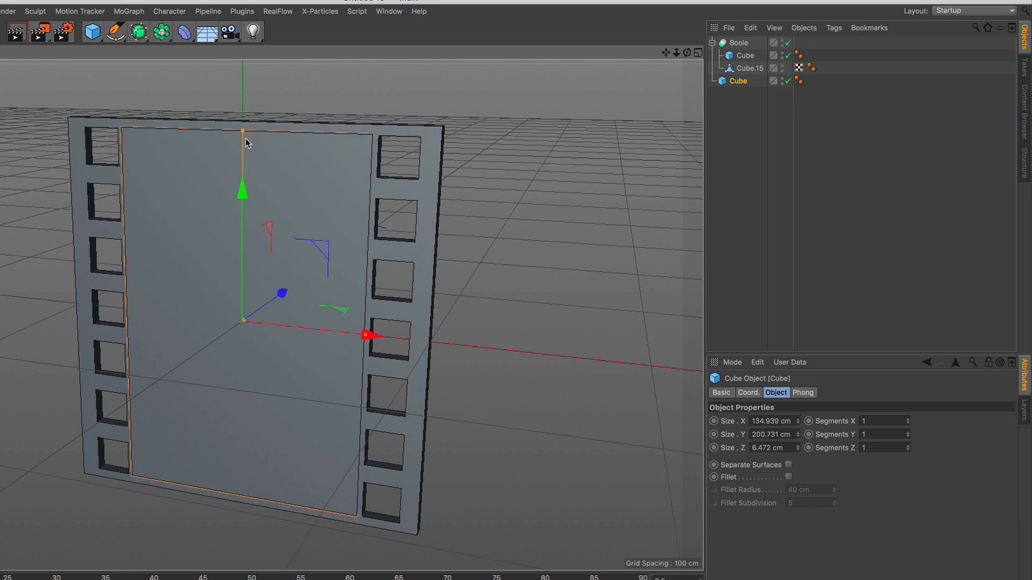
- Set the inner cube's Z size to 12 cm
left_click(729, 84)
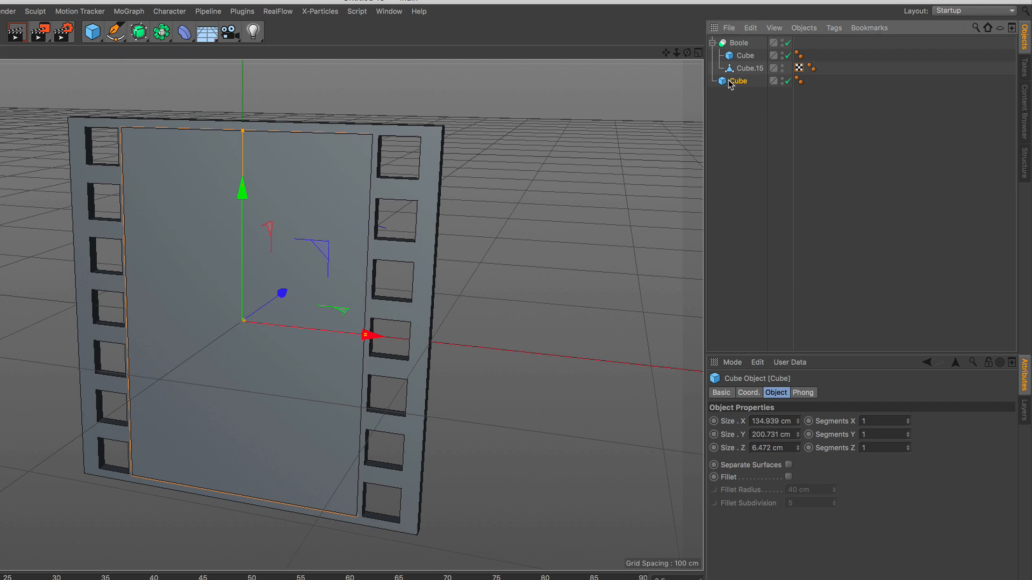
left_click(782, 447)
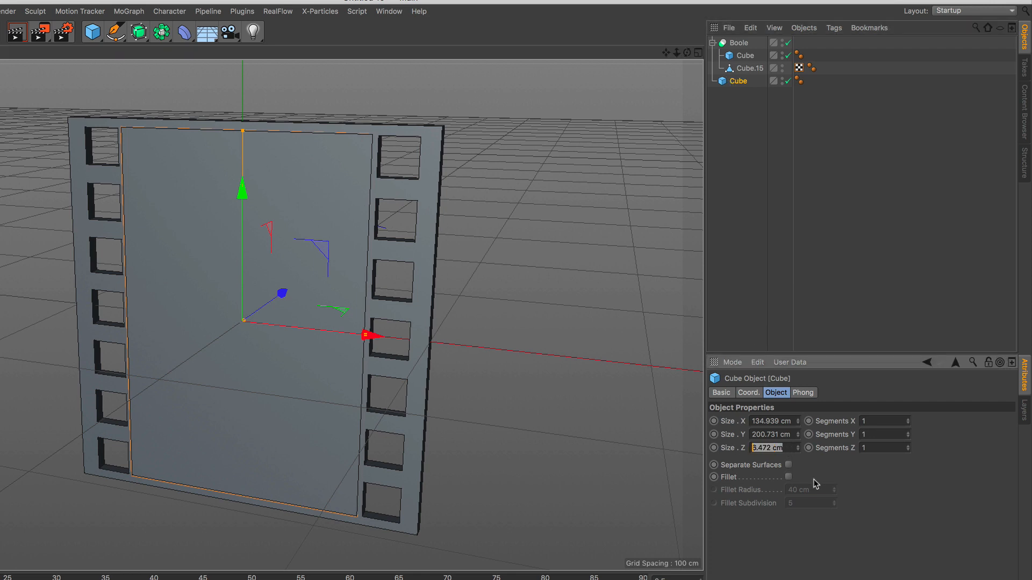
type("12")
key("Return")
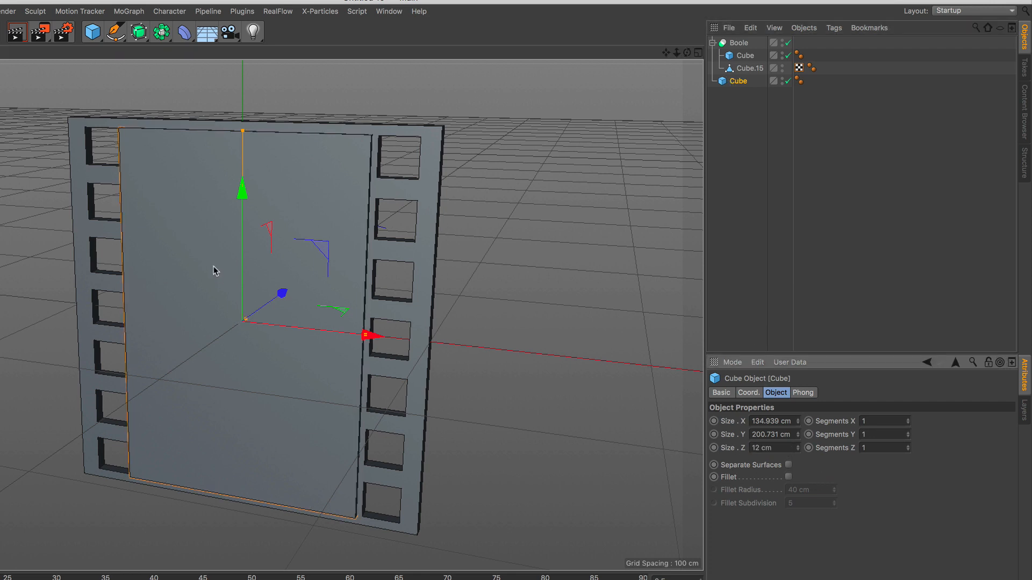
left_click_drag(214, 270, 324, 263, "alt")
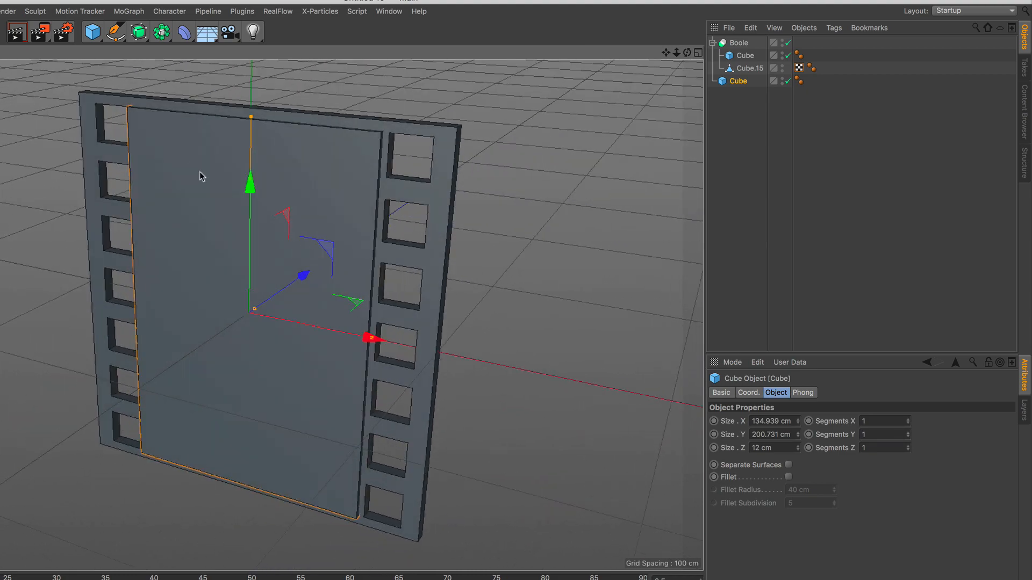
- Add a second Boole with the perforated plate as A and the inner cube as B to cut the picture window
left_click(161, 32)
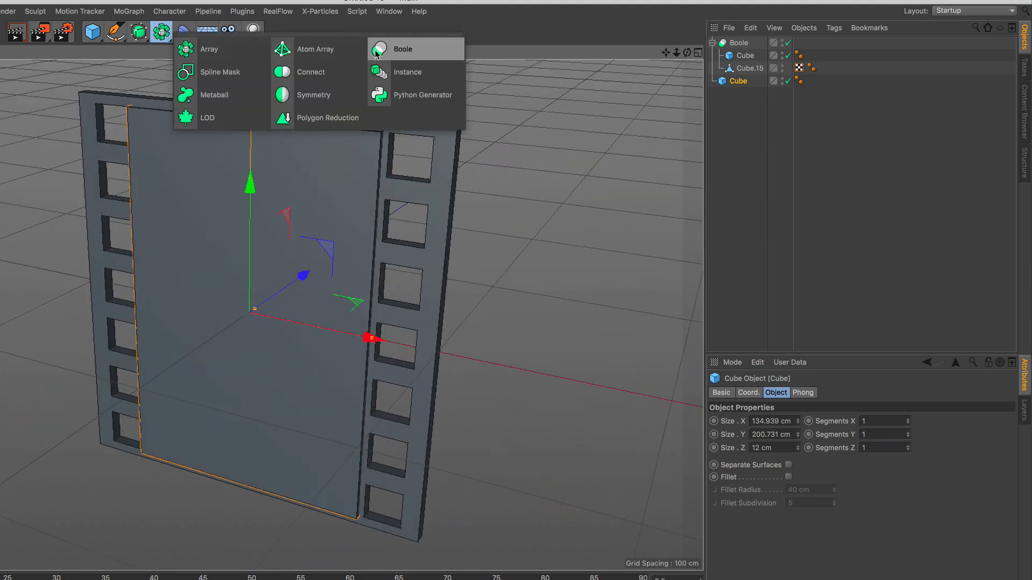
left_click(402, 52)
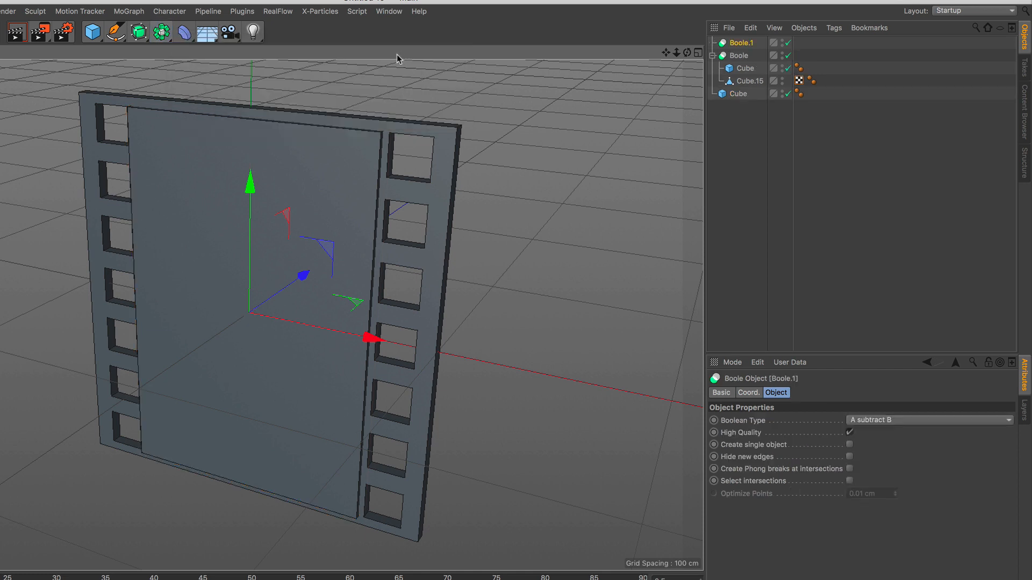
left_click(712, 56)
mouse_move(738, 57)
left_mouse_down()
mouse_move(743, 43)
mouse_move(748, 51)
left_mouse_up()
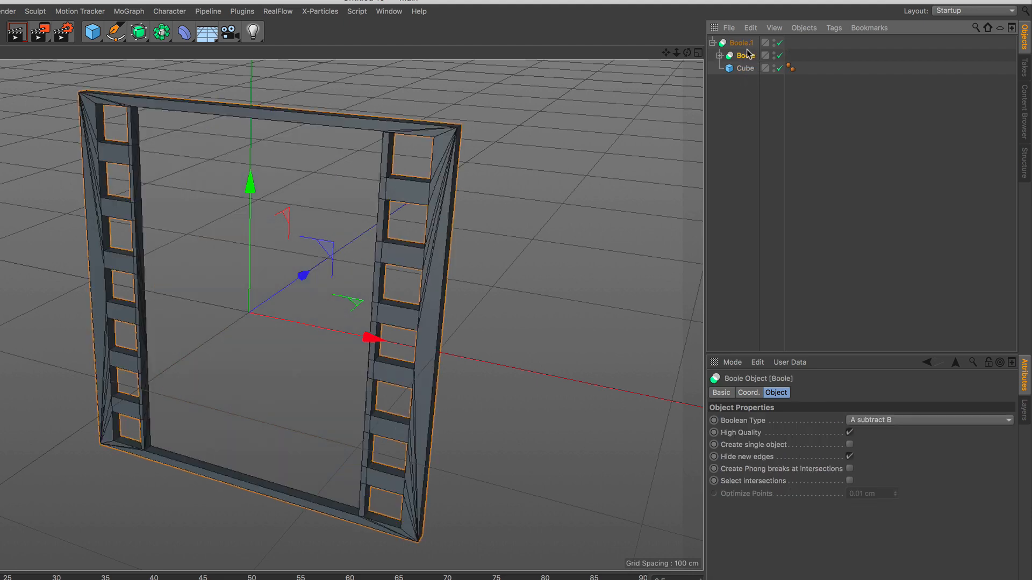
- Enable Hide new edges on the outer Boole that cuts the picture window
mouse_move(301, 283)
left_mouse_down("alt")
mouse_move(295, 276)
mouse_move(375, 231)
mouse_move(339, 244)
left_mouse_up("alt")
left_click(740, 43)
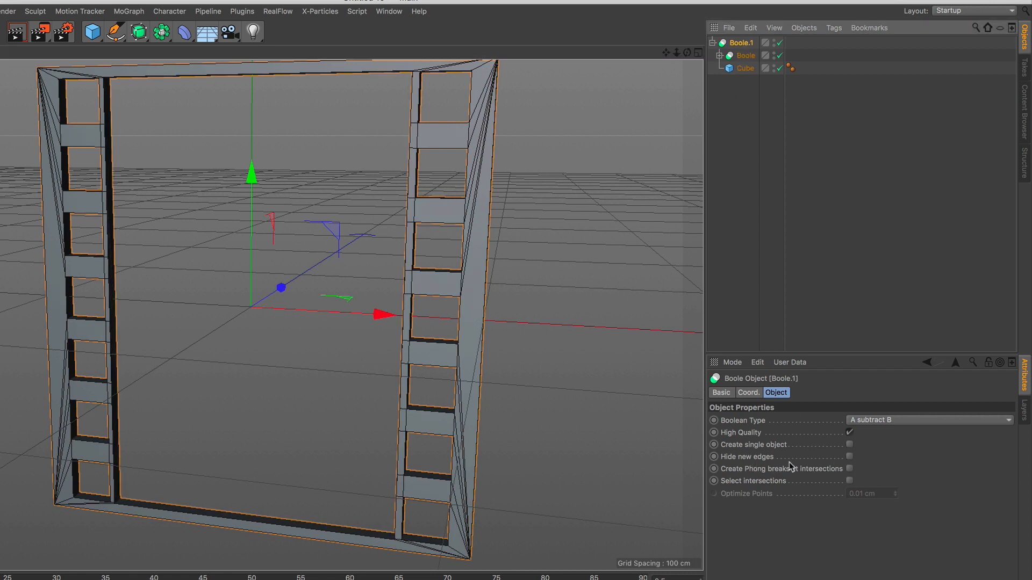
left_click(849, 457)
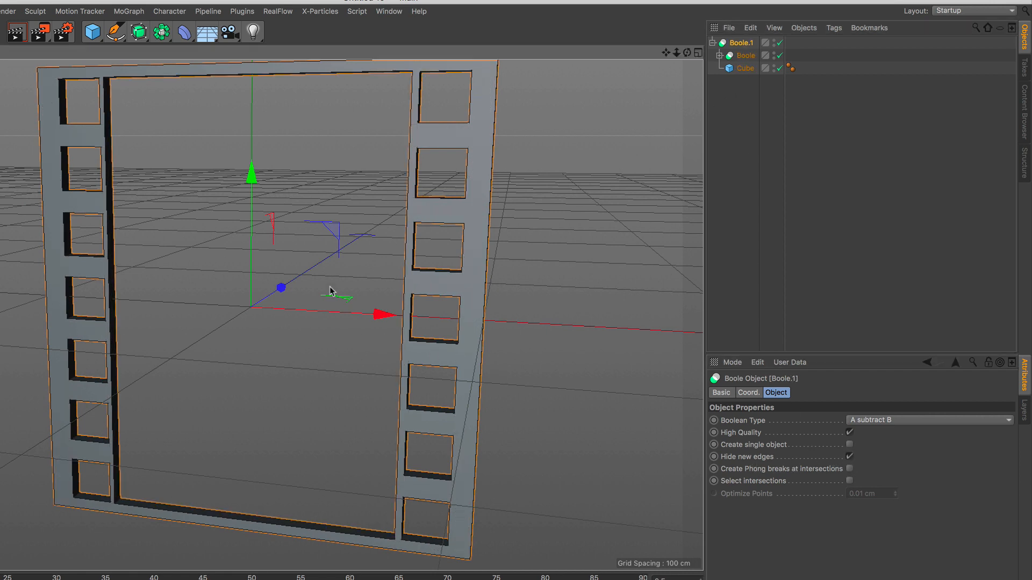
mouse_move(334, 293)
left_mouse_down("alt")
mouse_move(239, 268)
mouse_move(342, 267)
left_mouse_up("alt")
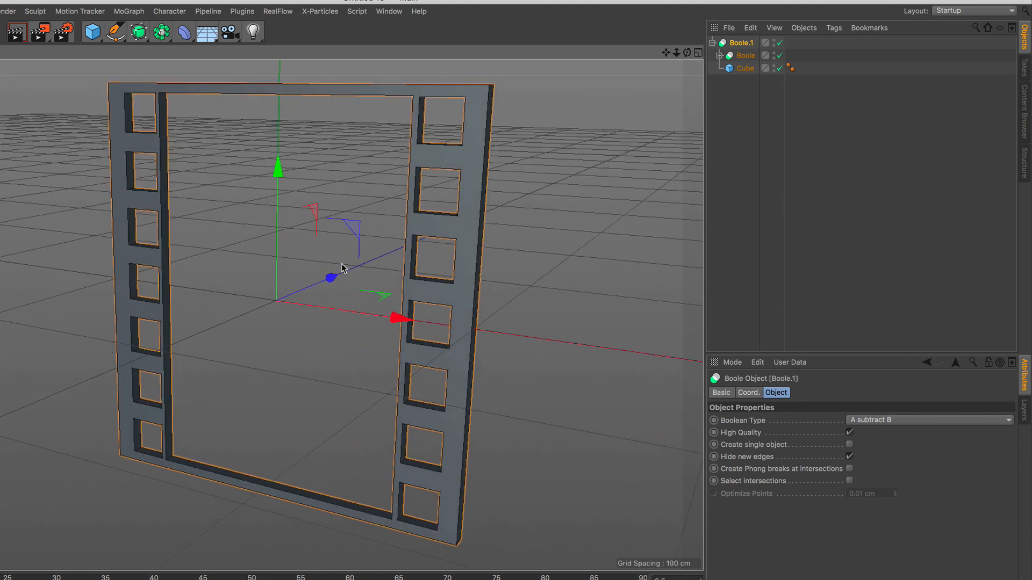
- Add a Plane primitive and set its orientation to -Z
left_click(93, 33)
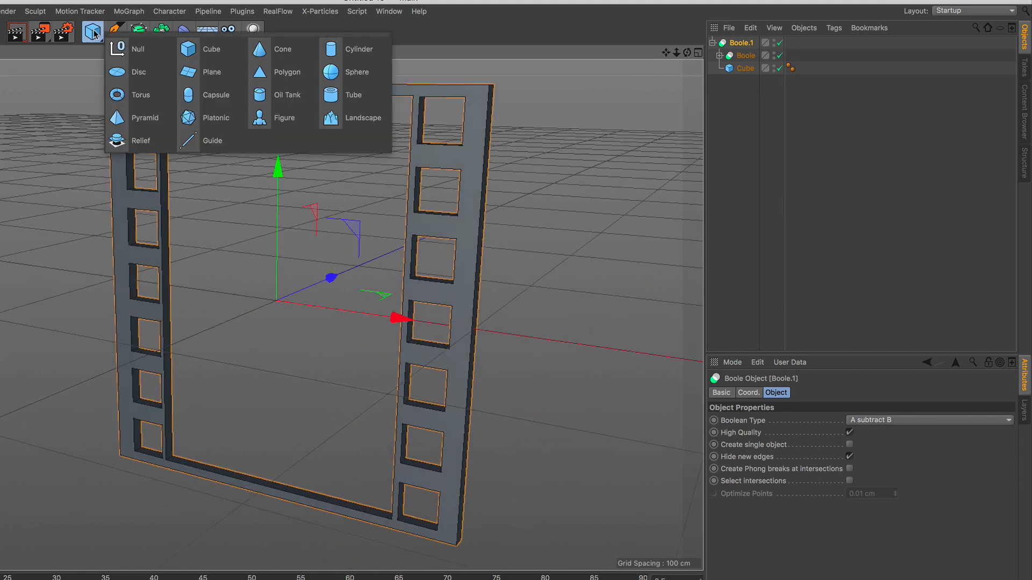
left_click(213, 80)
left_click_drag(233, 193, 226, 256, "alt")
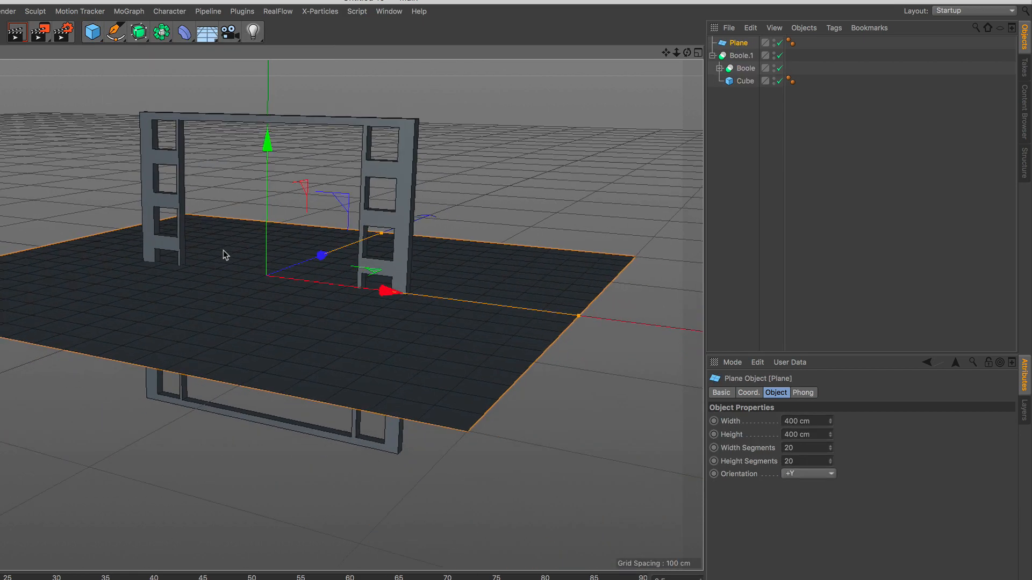
left_click(811, 474)
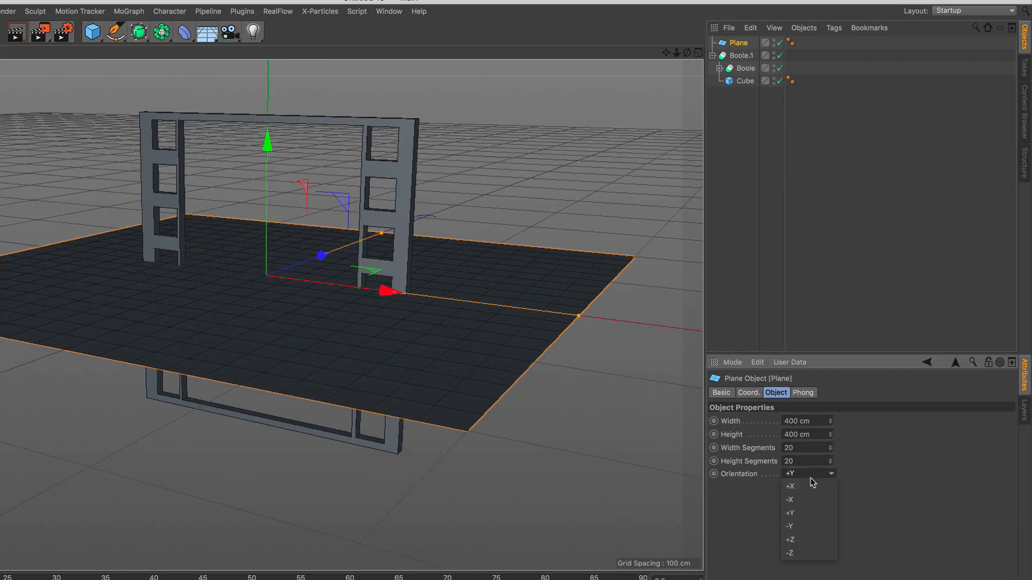
left_click(808, 552)
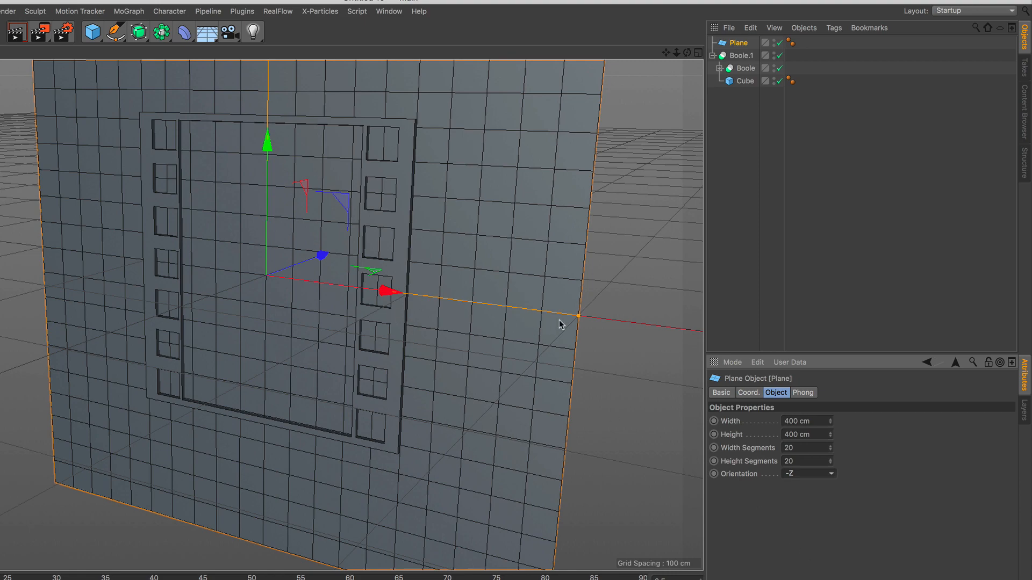
- Narrow the plane to about 139 cm wide so that it fits the frame's picture window
left_click_drag(578, 317, 476, 320)
left_click_drag(368, 317, 407, 326)
scroll(324, 312, "up", 4)
scroll(395, 252, "up", 3)
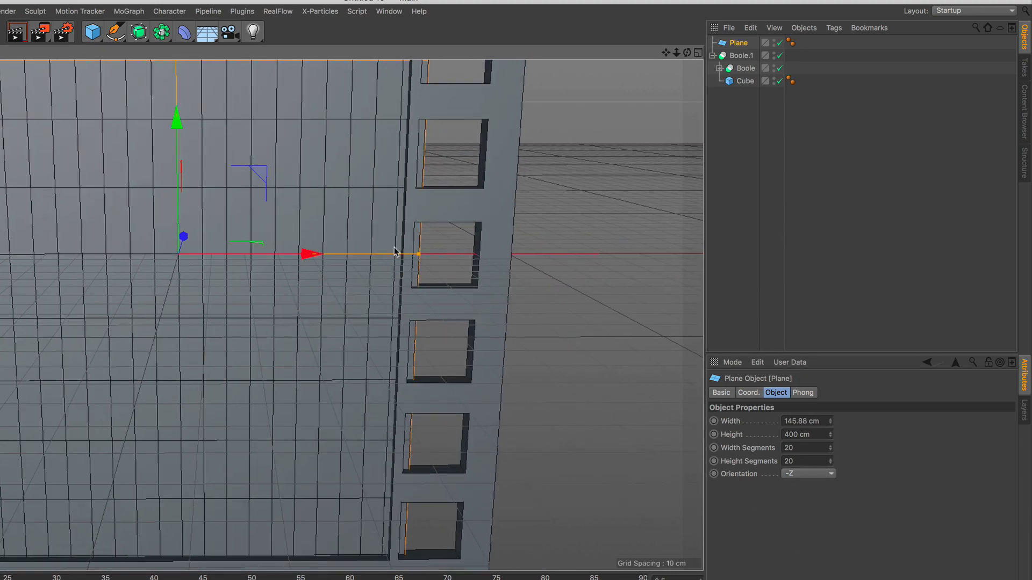
left_click_drag(420, 257, 405, 262)
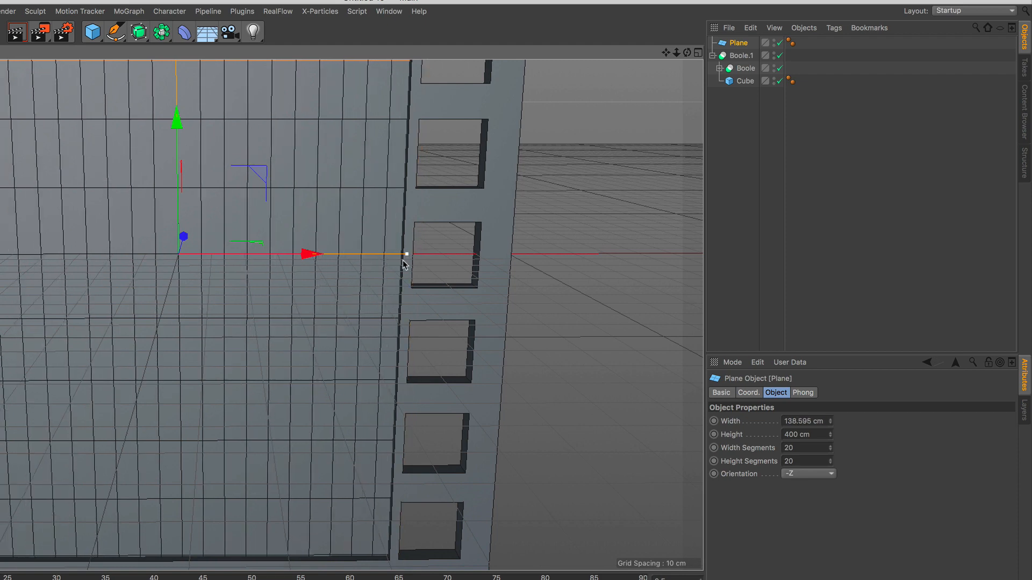
- Reduce the plane's height to about 204 cm to fit the frame's picture window
scroll(274, 350, "down", 3)
scroll(274, 349, "down", 5)
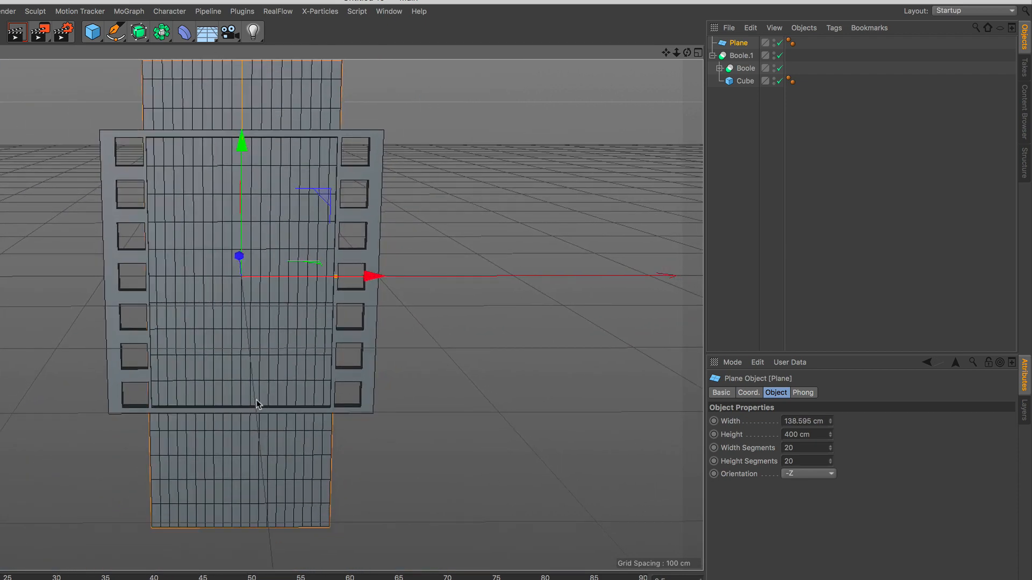
scroll(274, 367, "down", 2)
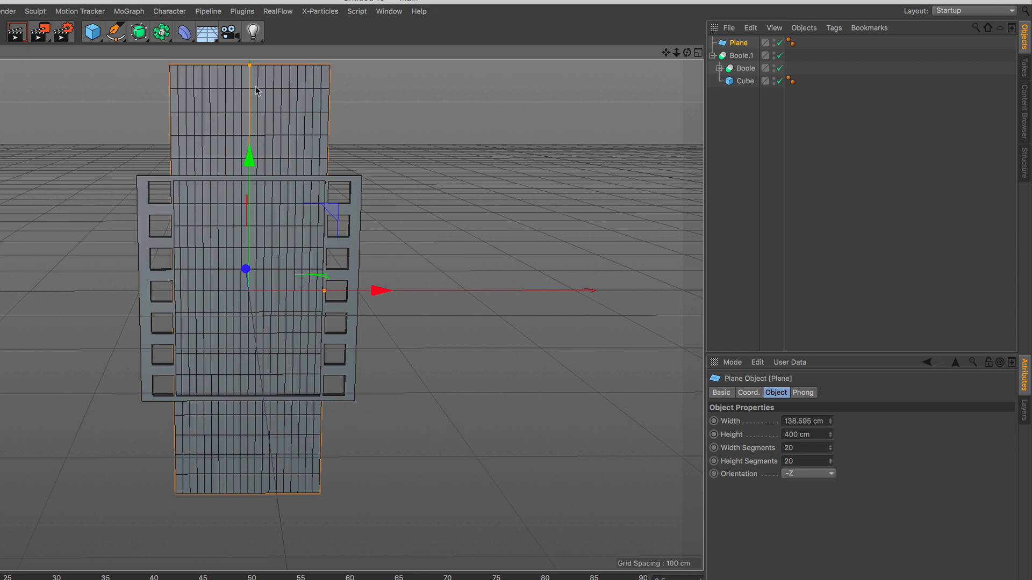
left_click_drag(250, 66, 245, 182)
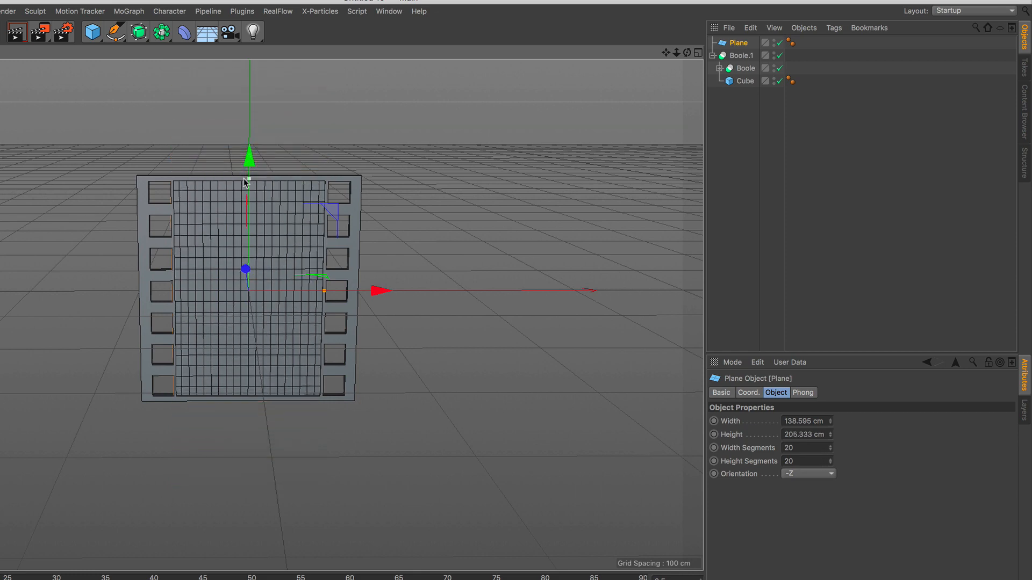
right_click_drag(237, 244, 309, 172, "alt")
mouse_move(366, 178)
left_mouse_down("alt")
mouse_move(297, 142)
mouse_move(200, 223)
mouse_move(159, 212)
mouse_move(67, 153)
mouse_move(290, 235)
mouse_move(354, 195)
left_mouse_up("alt")
left_click_drag(324, 254, 322, 264, "alt")
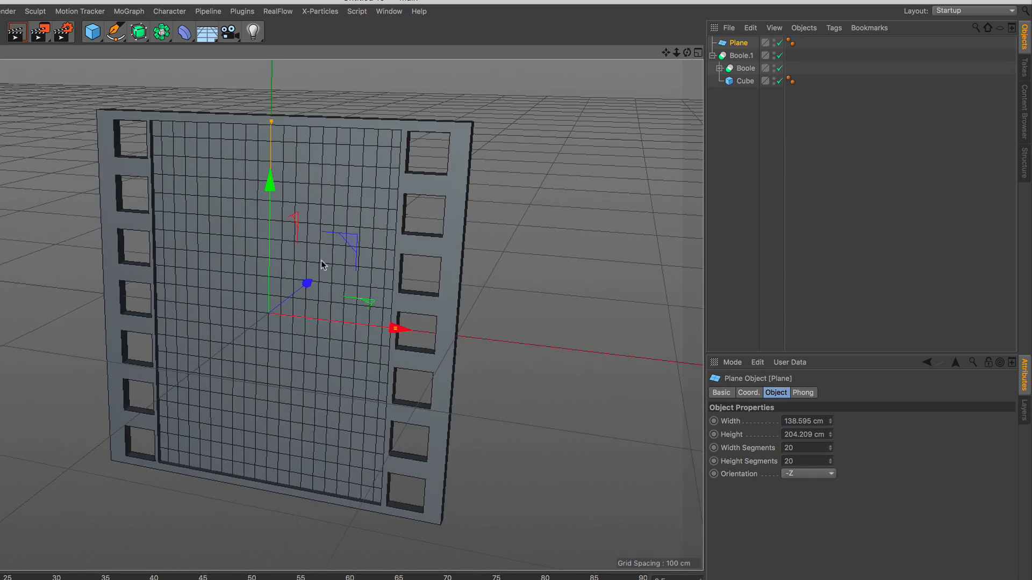
- Group the plane and the complete Boole frame together under one null
left_click_drag(730, 134, 749, 46)
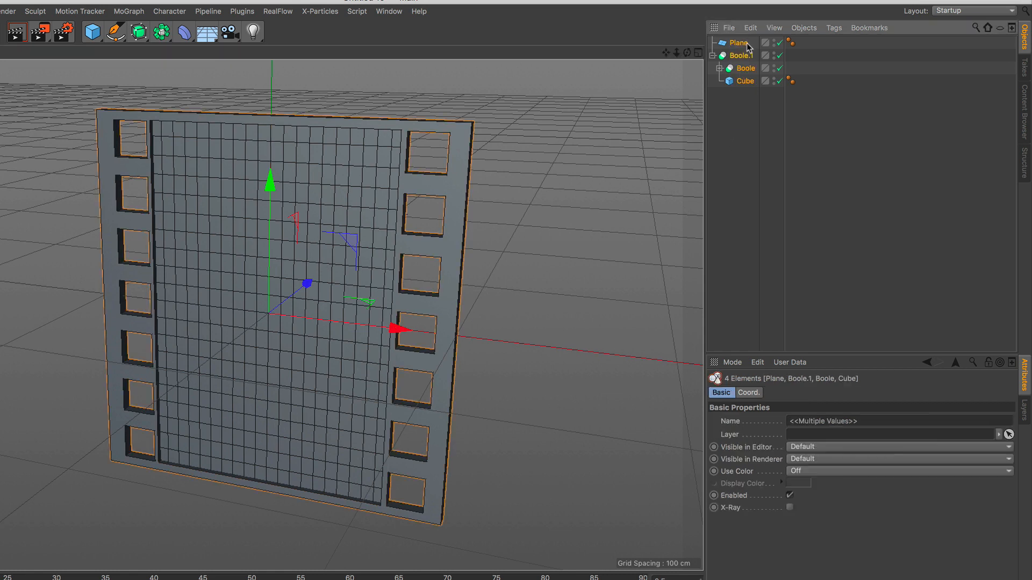
right_click(749, 47)
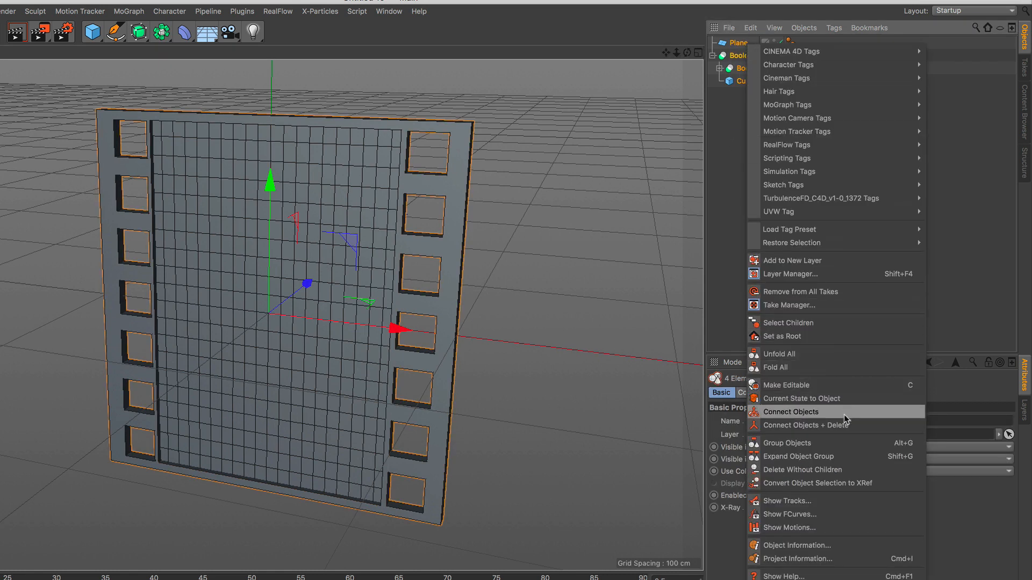
left_click(843, 444)
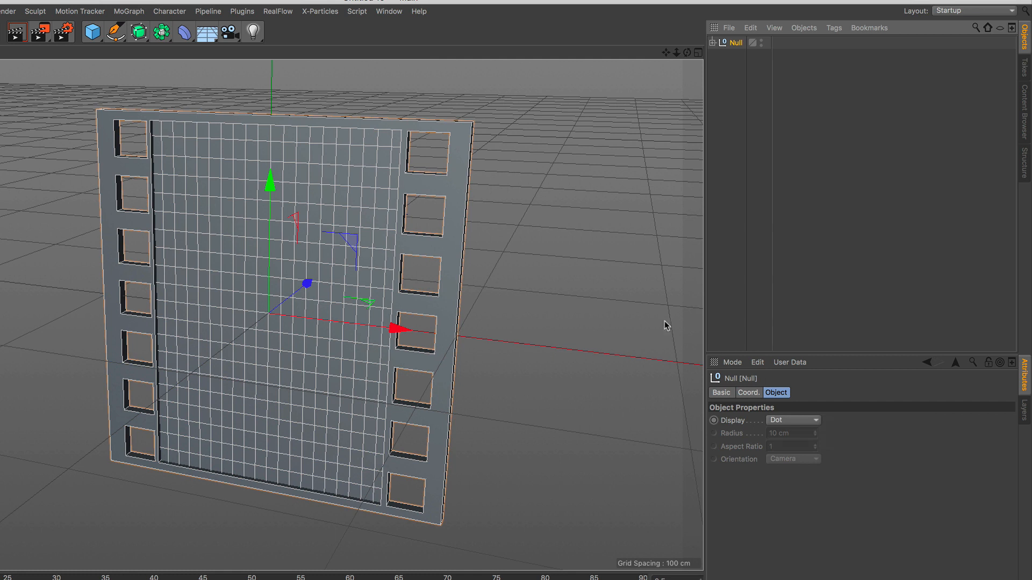
- Add a MoGraph Cloner and make the grouped film frame its child
left_click(129, 11)
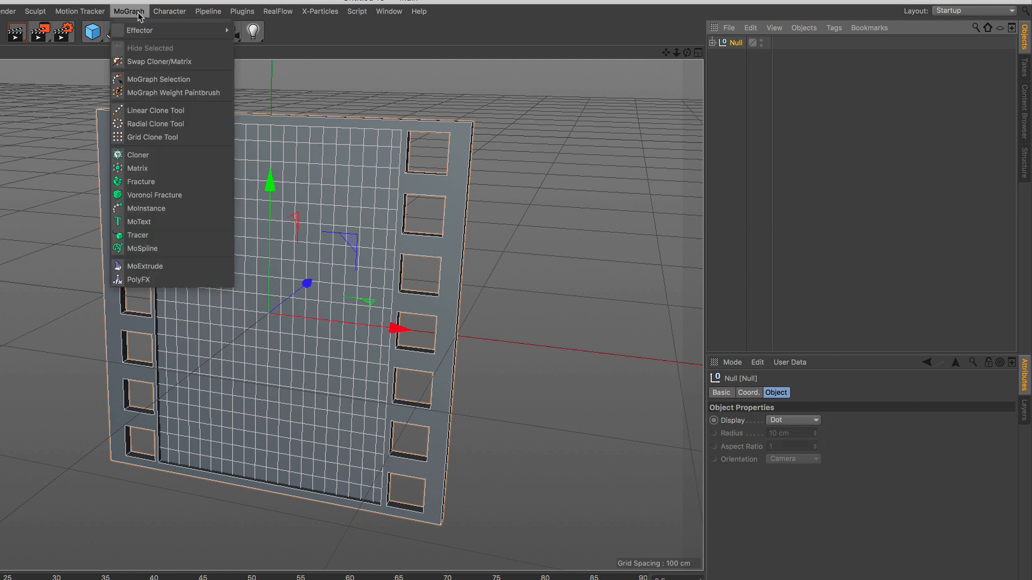
left_click(170, 157)
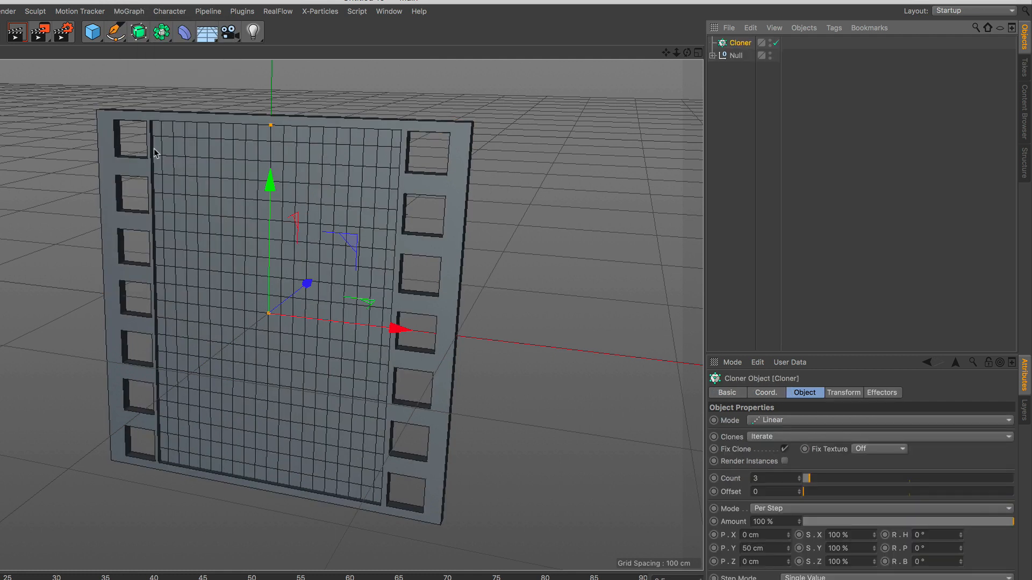
left_click_drag(736, 57, 744, 47)
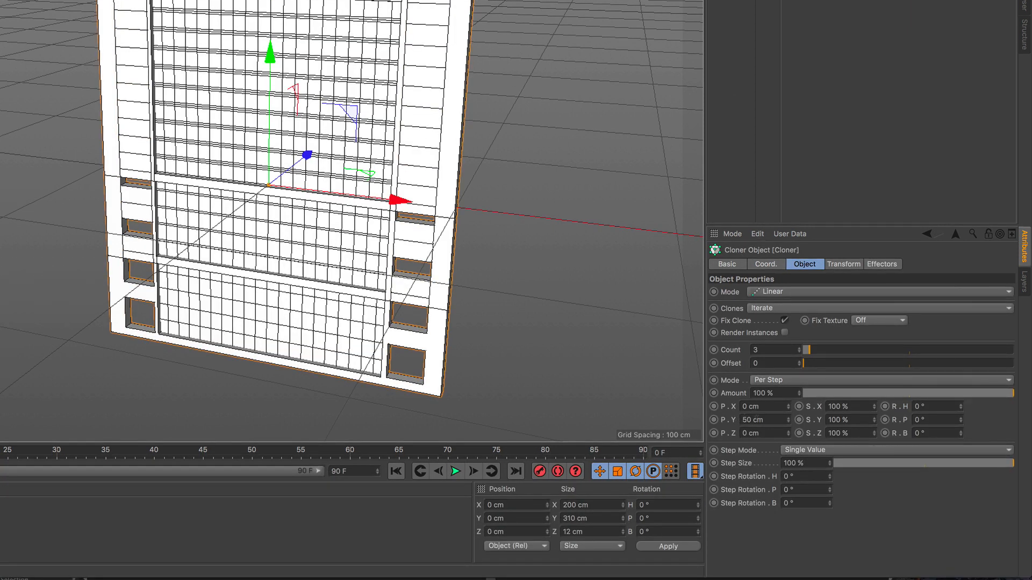
- Set the Cloner's vertical spacing per step to 210 cm so that the film frames join
left_click(757, 419)
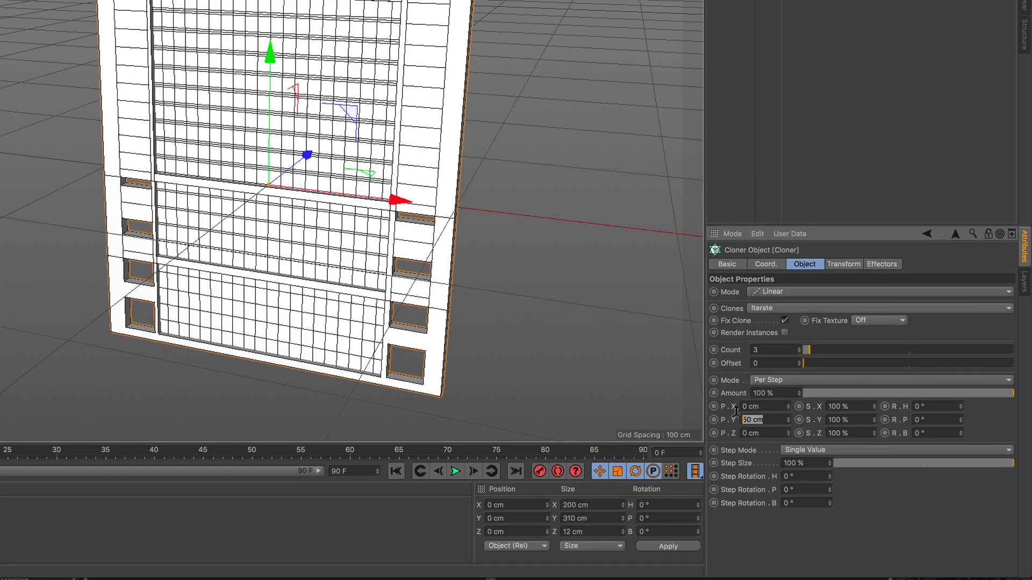
type("210")
key("Return")
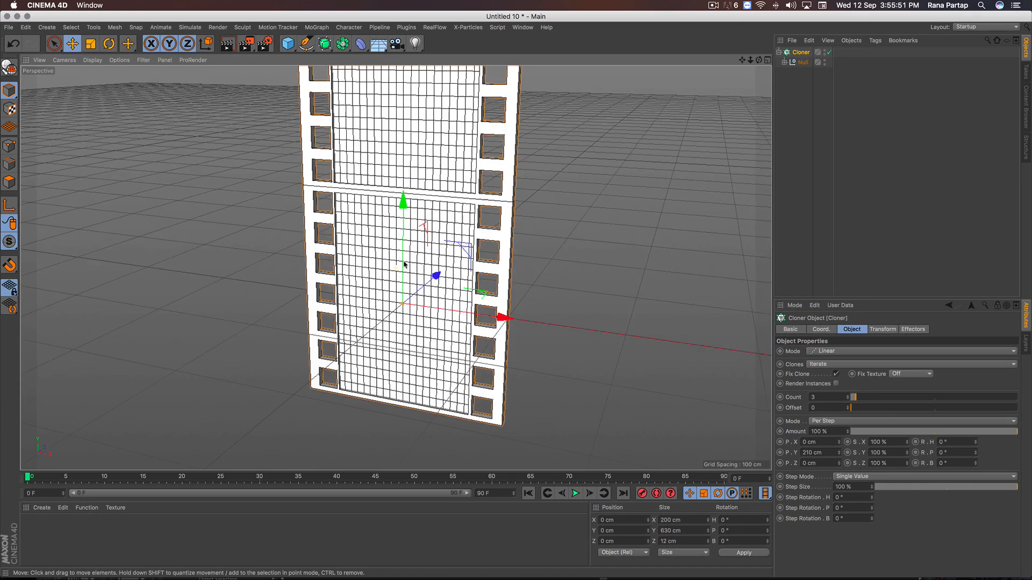
- Render the viewport to examine the joined film frames from a low angle
middle_click_drag(403, 263, 396, 293, "alt")
right_click_drag(396, 292, 410, 244, "alt")
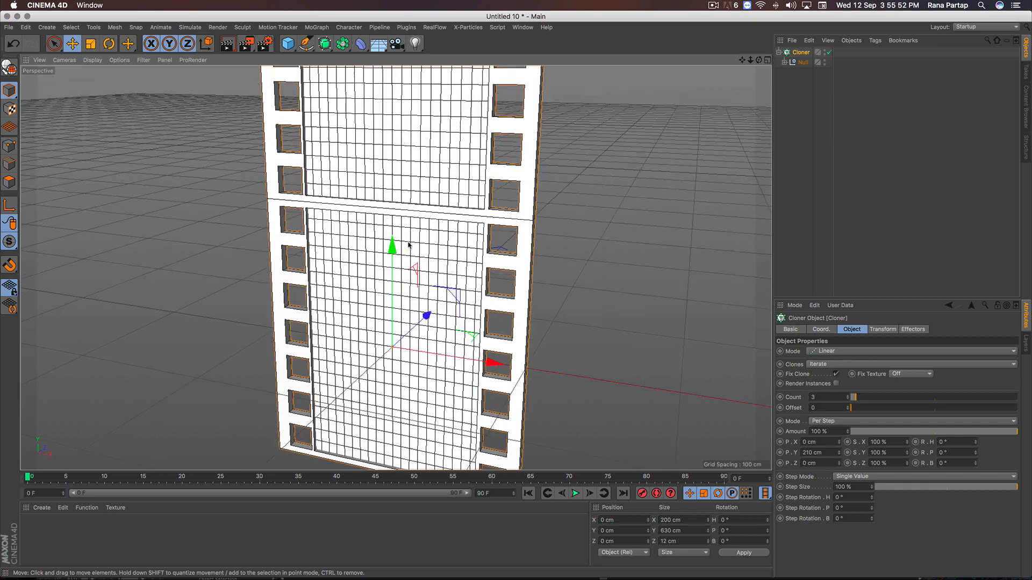
left_click_drag(410, 244, 386, 191, "alt")
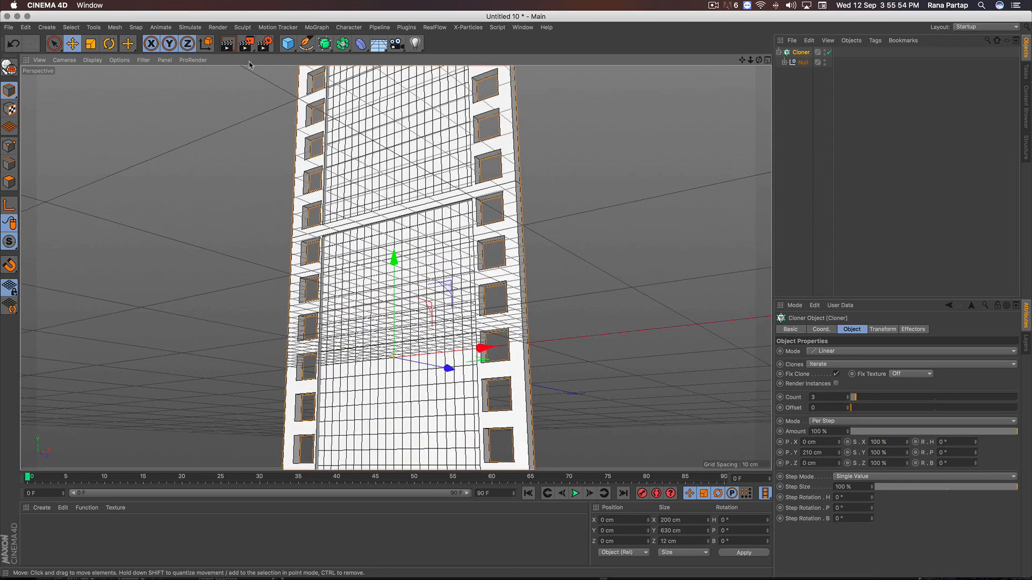
left_click(227, 44)
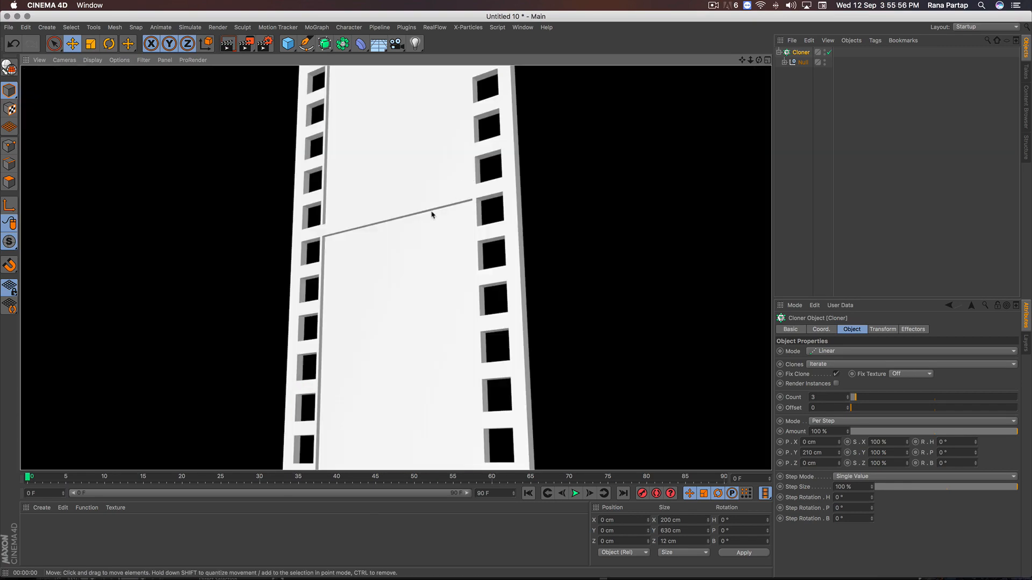
- Add the Ambient Occlusion effect to the render settings with 40 % contrast and render the view again
left_click(265, 43)
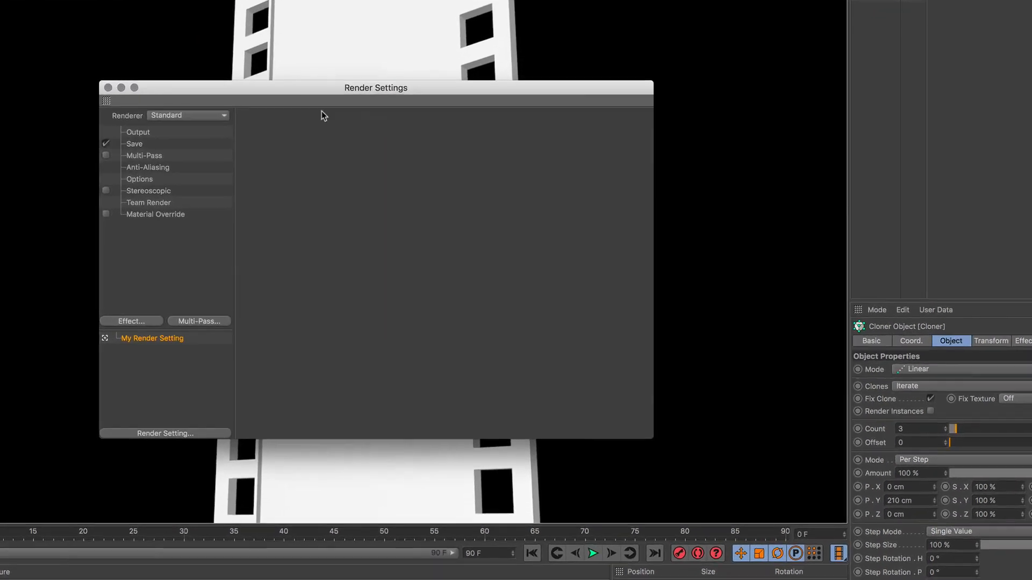
left_click(167, 266)
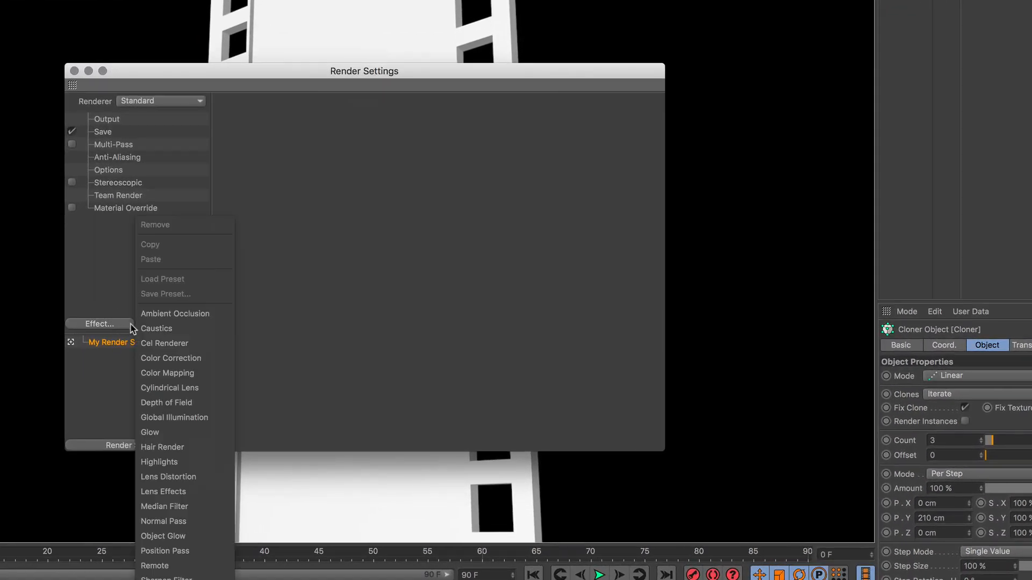
left_click(212, 313)
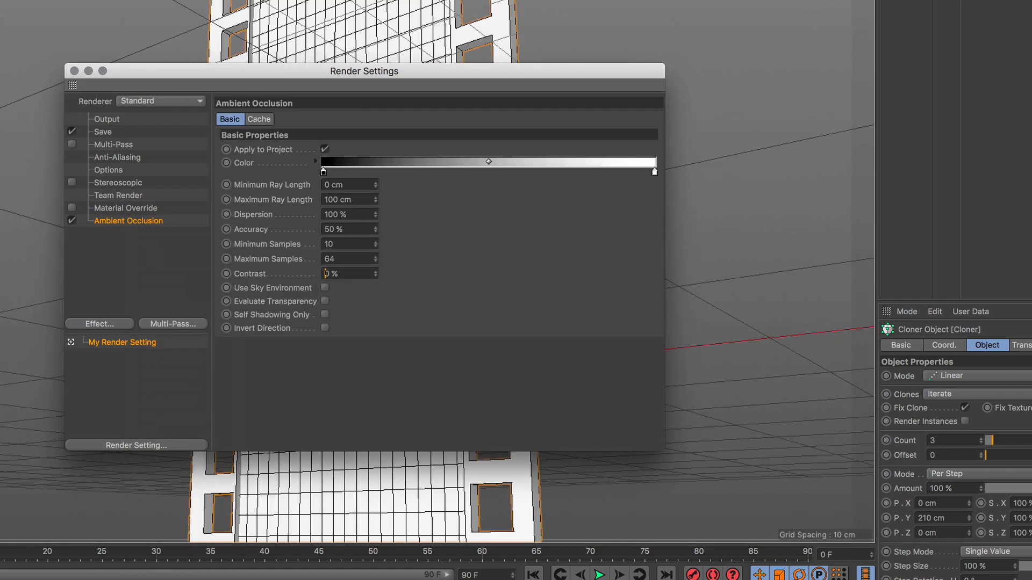
type("4")
key("Return")
left_click(78, 72)
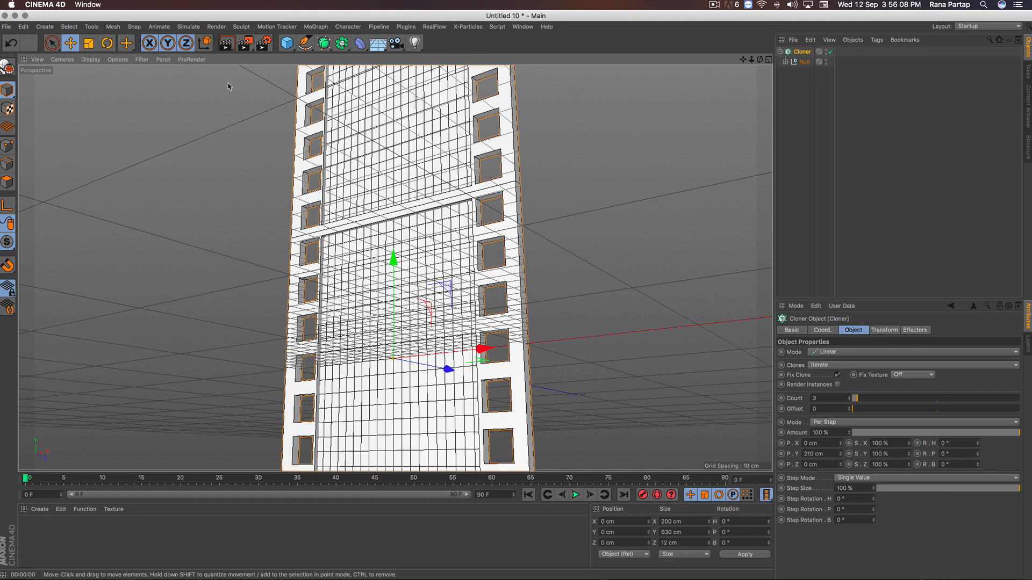
key("super+r")
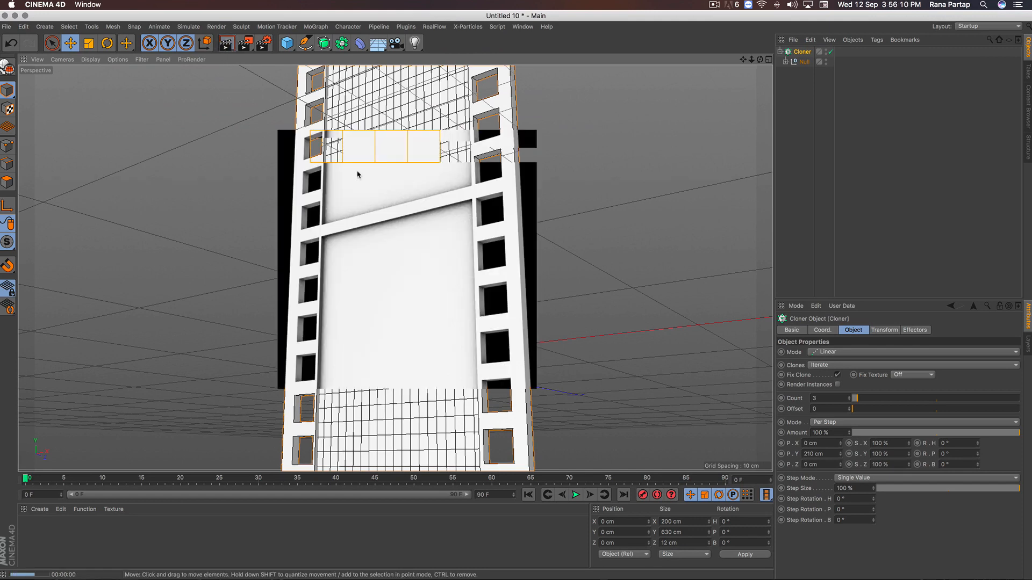
- Raise the Cloner's count to 8 to lengthen the film strip
scroll(386, 220, "down", 6)
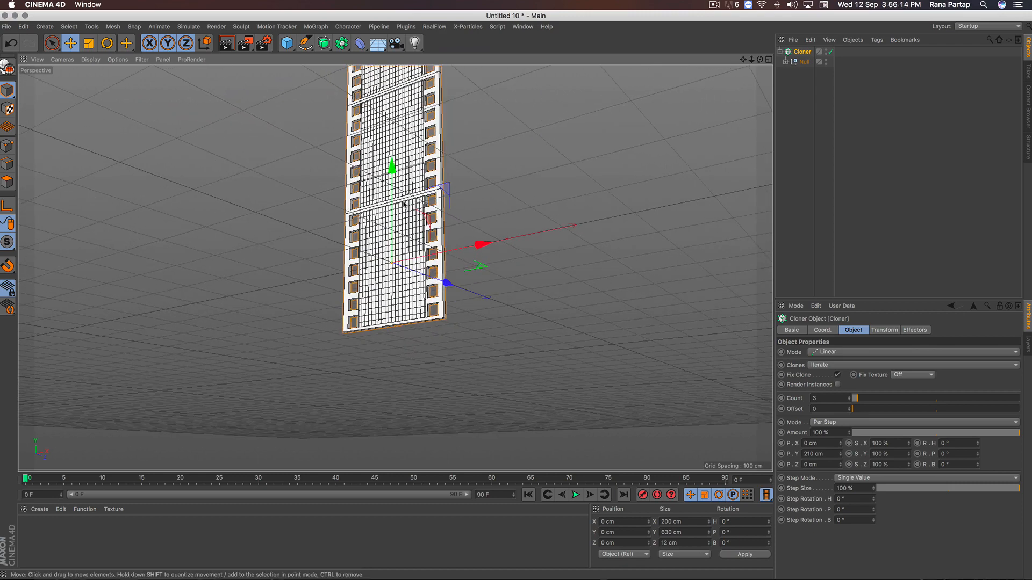
right_click_drag(404, 204, 387, 263, "alt")
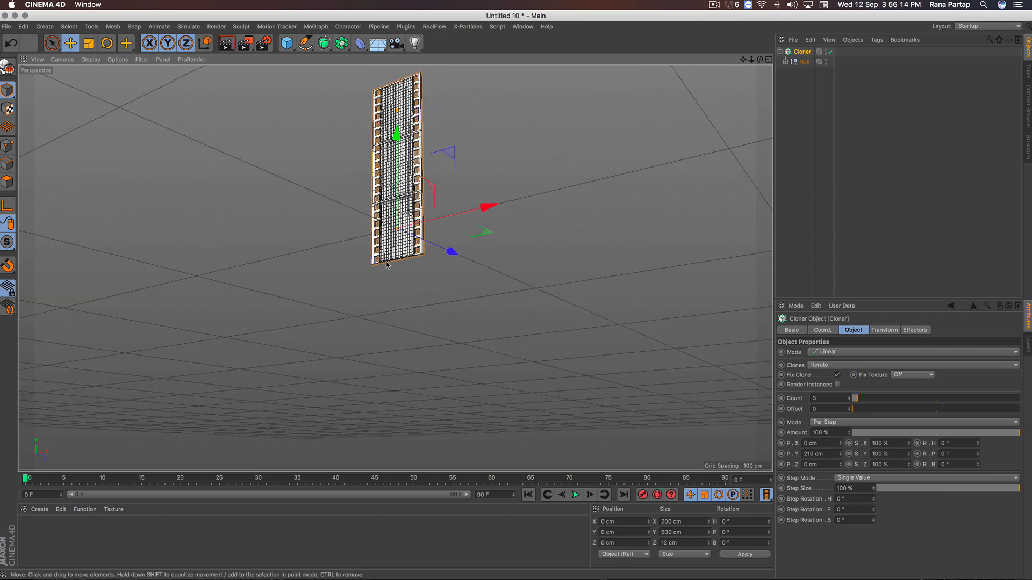
middle_click_drag(396, 203, 392, 271, "alt")
left_click_drag(395, 245, 380, 369, "alt")
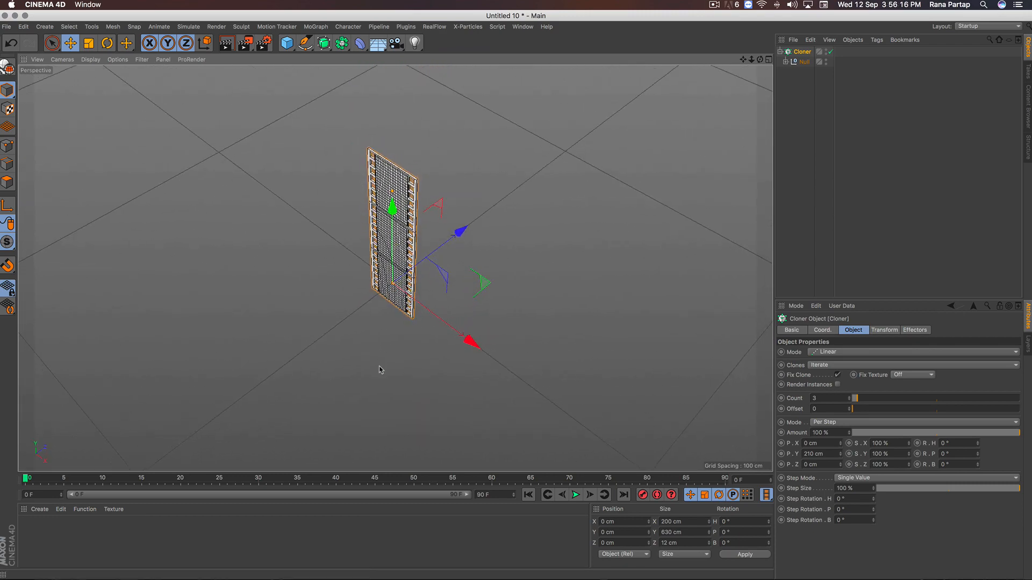
middle_click_drag(405, 269, 398, 333, "alt")
left_click_drag(398, 334, 414, 313, "alt")
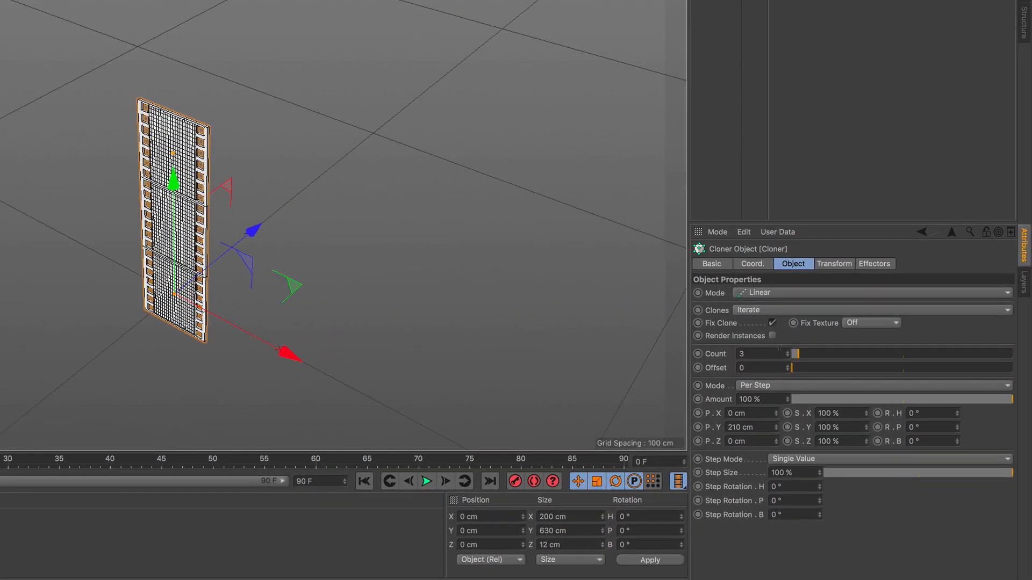
left_click_drag(789, 354, 789, 355)
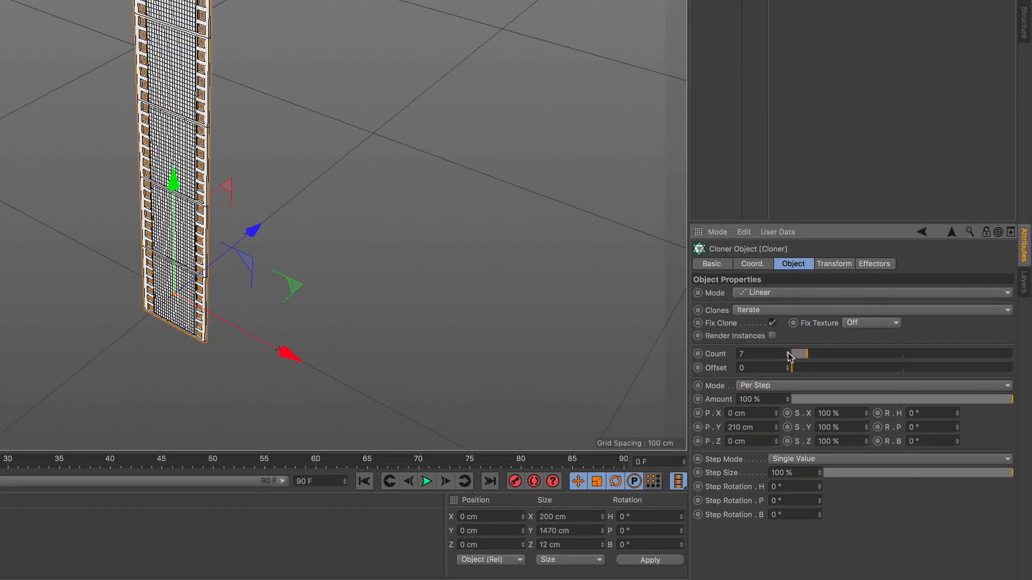
scroll(277, 116, "down", 5)
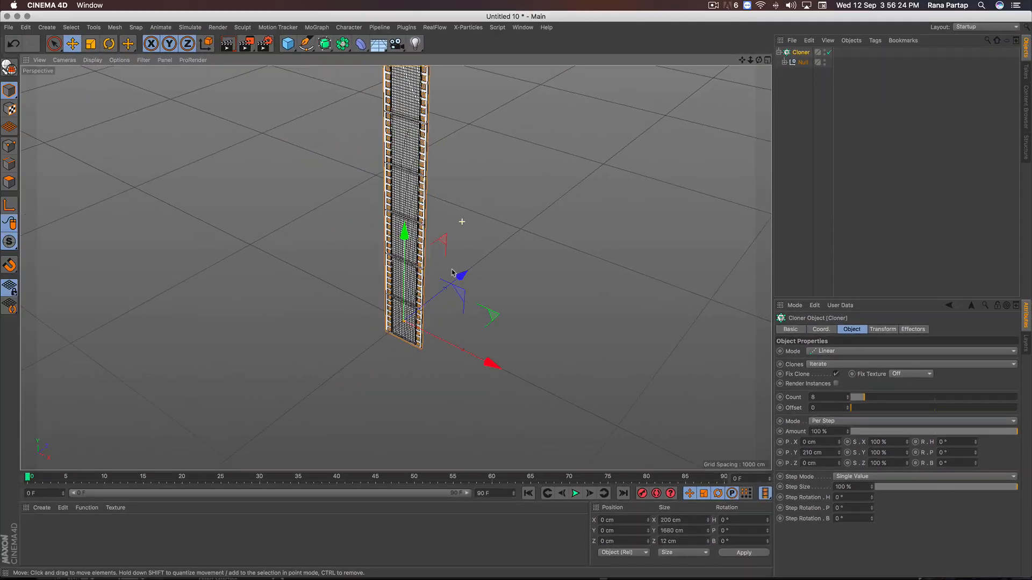
middle_click_drag(277, 114, 252, 250, "alt")
scroll(441, 318, "down", 2)
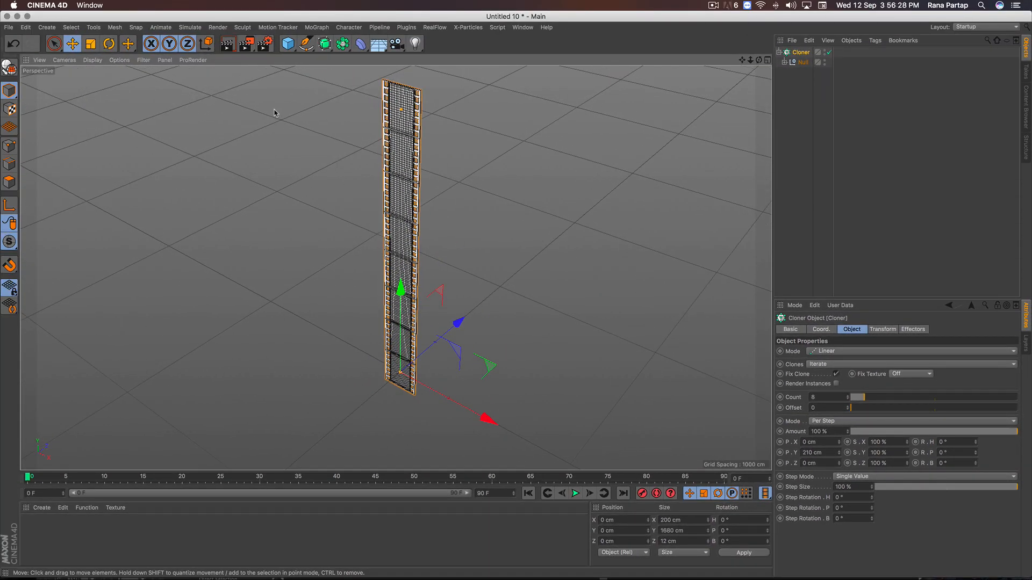
- Add a Helix spline and set its plane to XZ
left_click(305, 43)
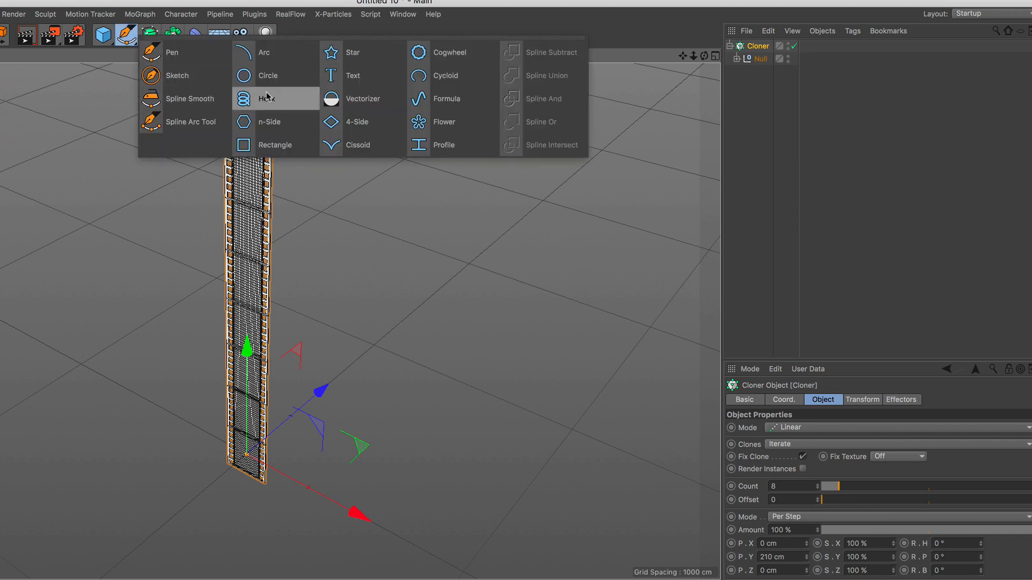
left_click(283, 109)
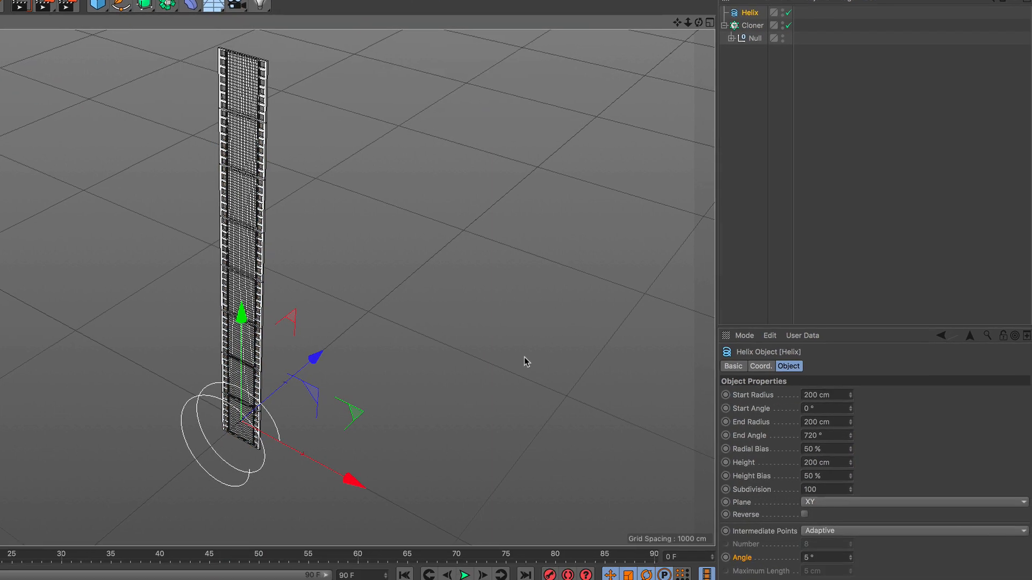
left_click(865, 411)
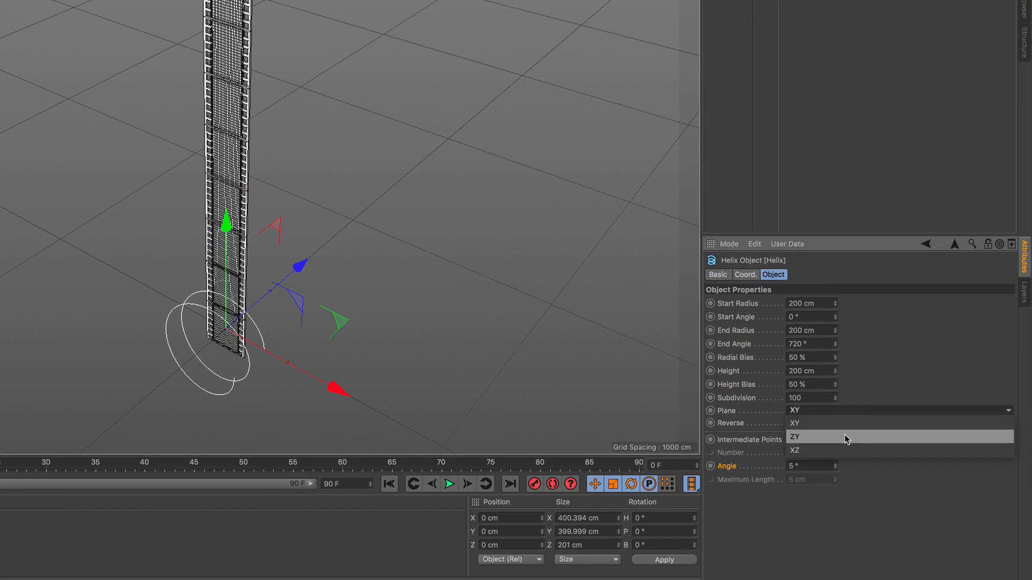
left_click(838, 450)
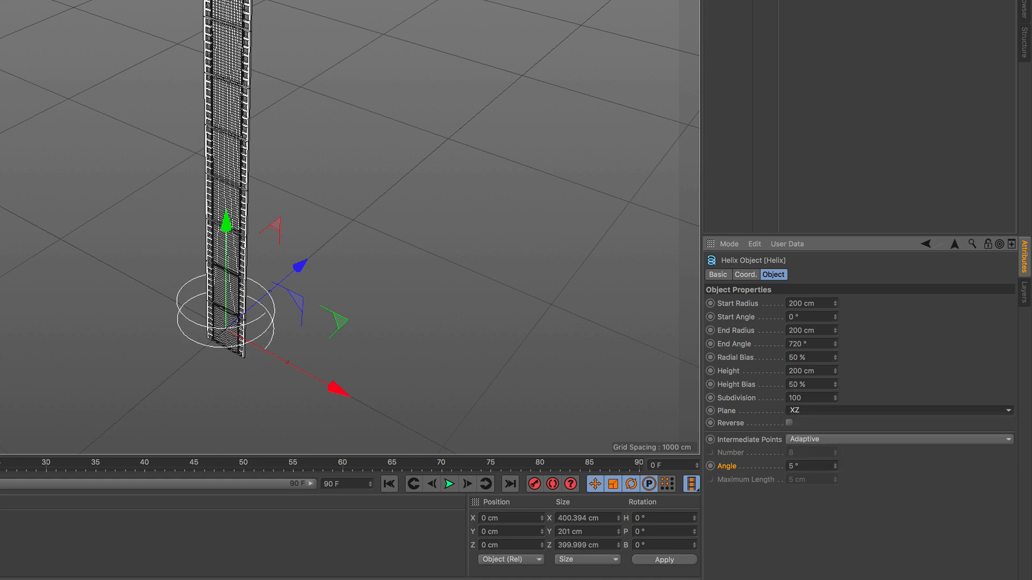
- Set the helix's height to 2200 cm so that it rises past the film strip
left_click(790, 370)
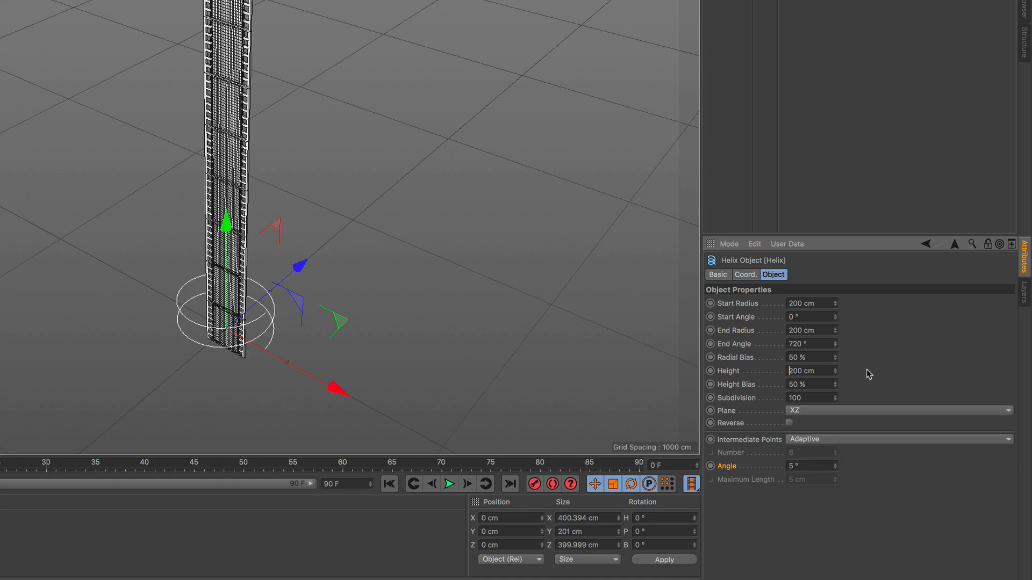
type("2")
key("Return")
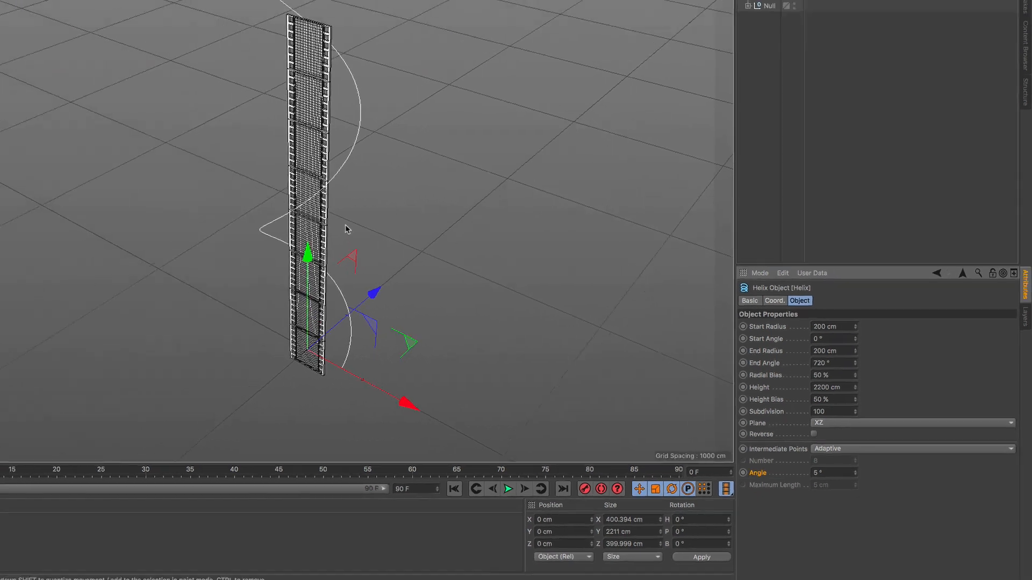
scroll(342, 188, "down", 4)
scroll(340, 183, "up", 1)
middle_click_drag(340, 184, 327, 297, "alt")
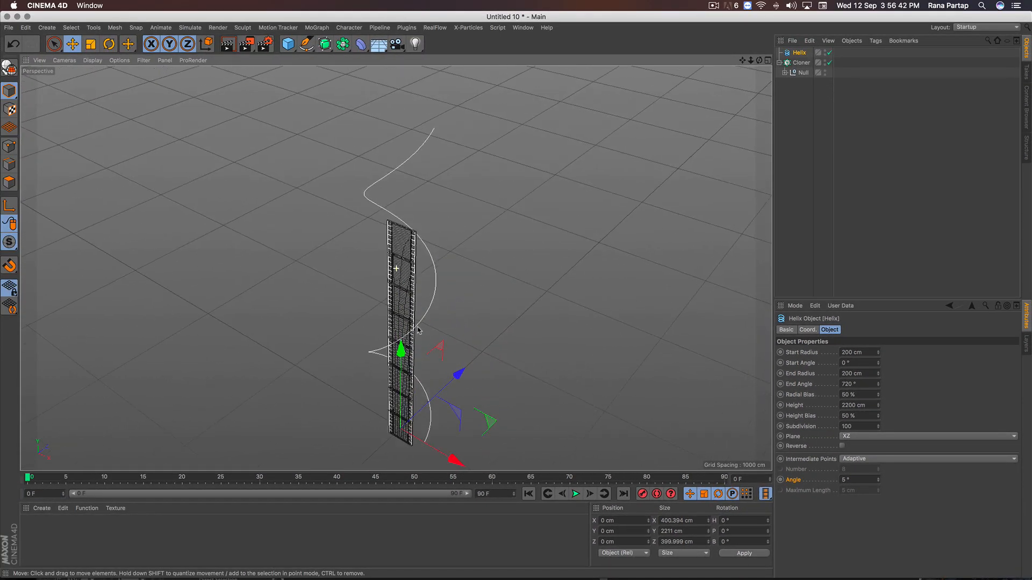
middle_click_drag(418, 331, 421, 279, "alt")
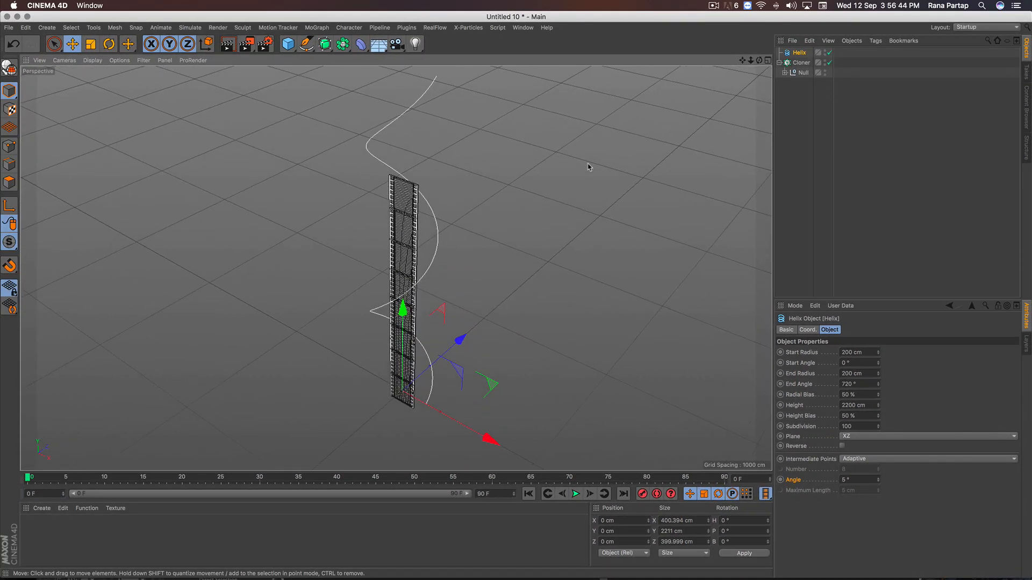
- Add a Spline Wrap deformer that uses the helix as its spline, with its axis set to -Y
left_click(801, 63)
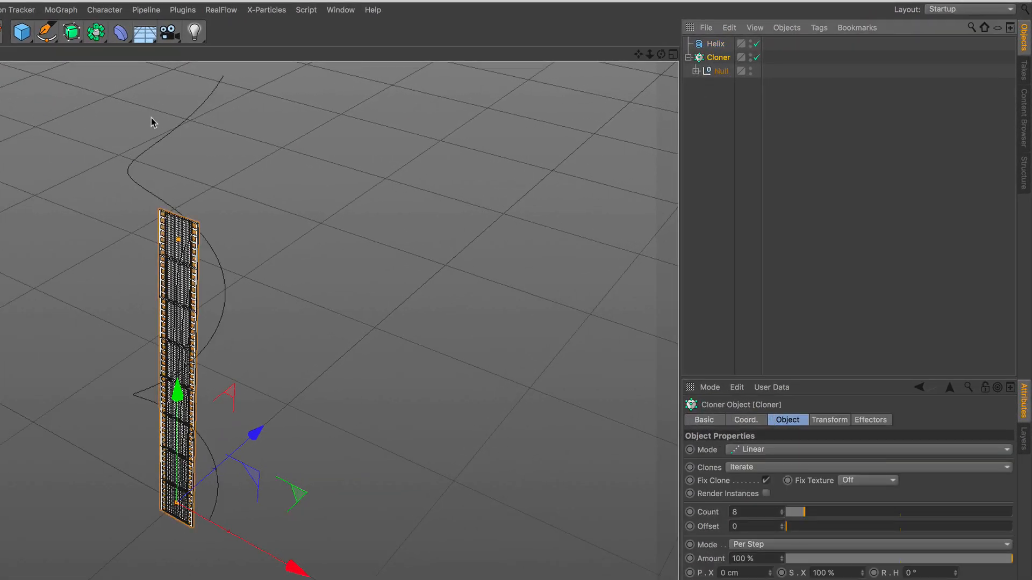
left_click(120, 32)
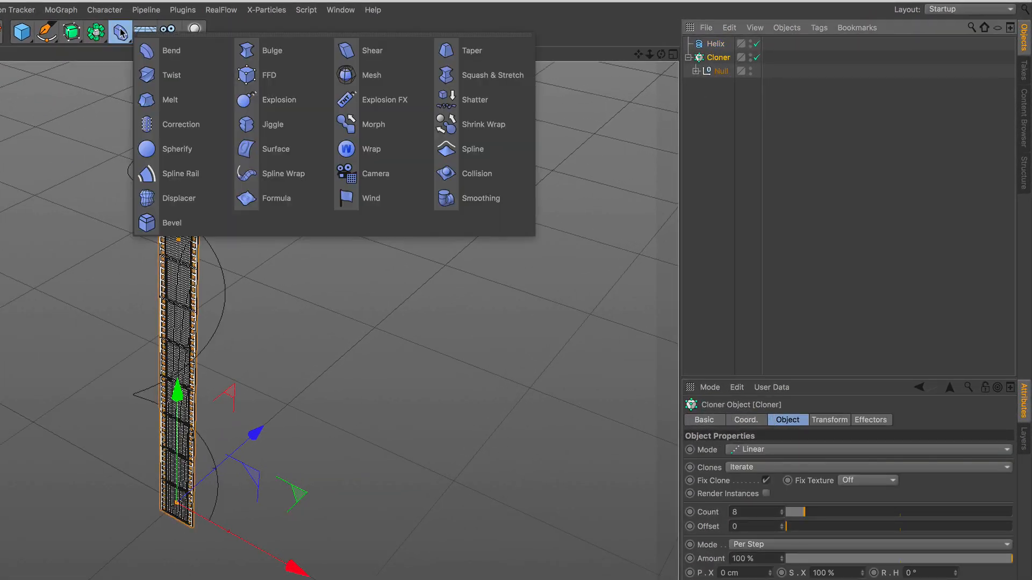
left_click(289, 182)
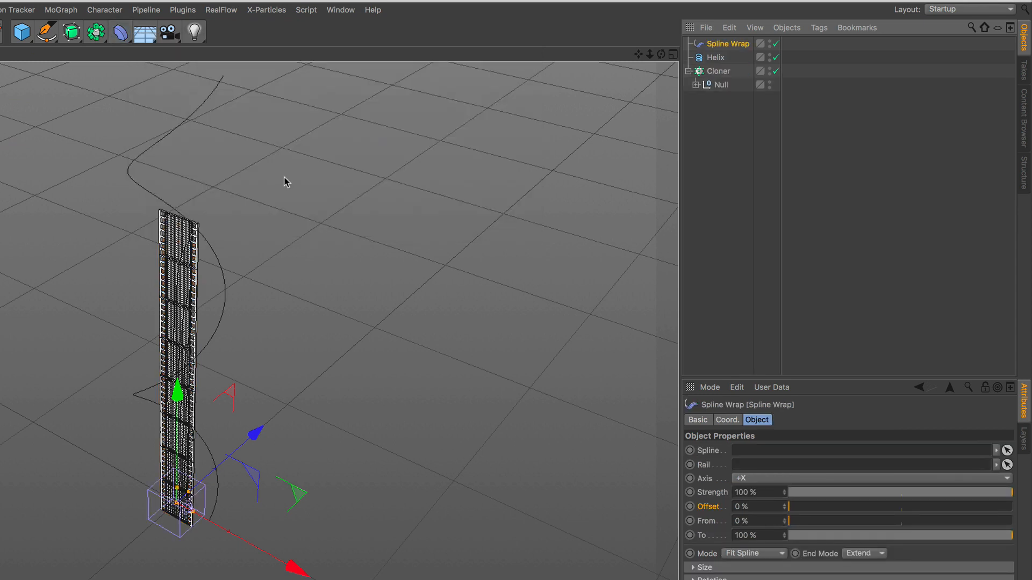
left_click_drag(711, 58, 758, 455)
left_click(722, 47)
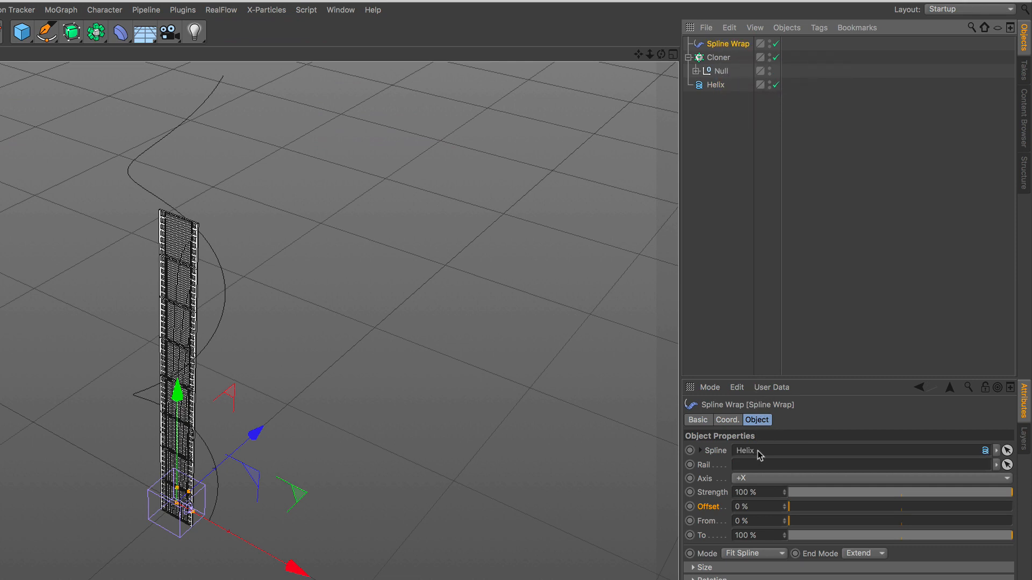
left_click(764, 477)
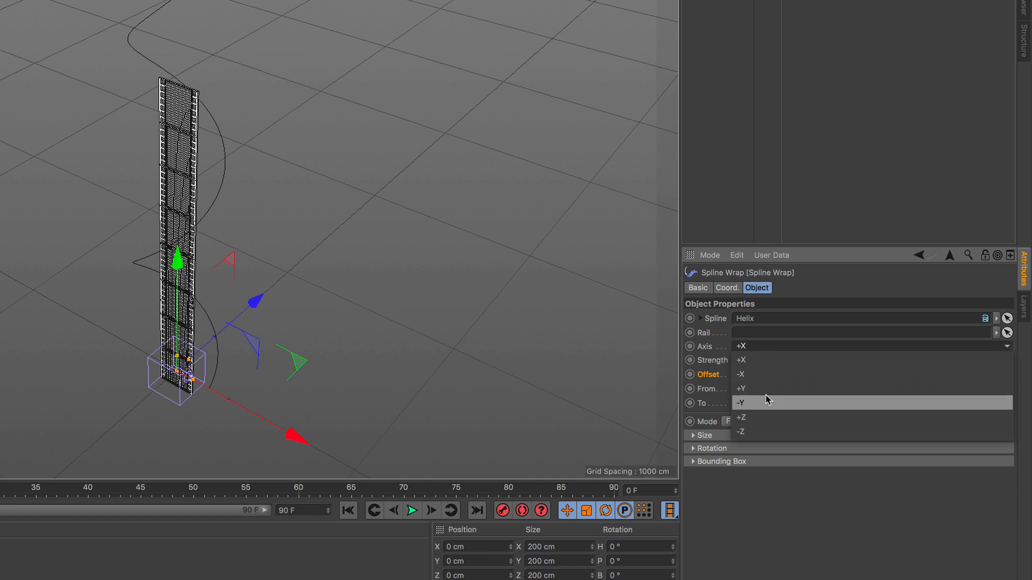
left_click(767, 400)
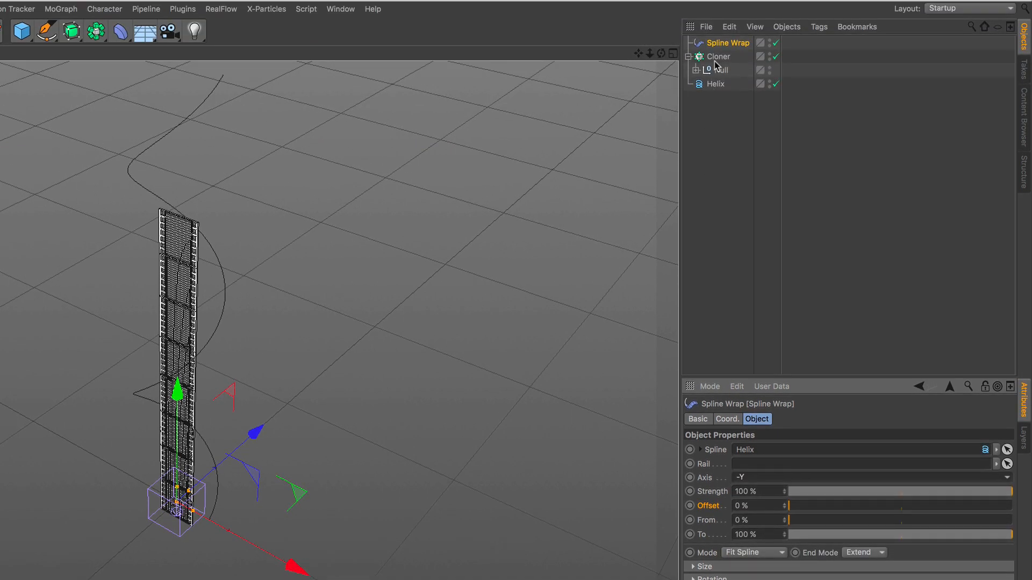
- Group the Spline Wrap deformer and the Cloner together under one null, leaving the helix outside the group
left_click(697, 57)
left_click(690, 56)
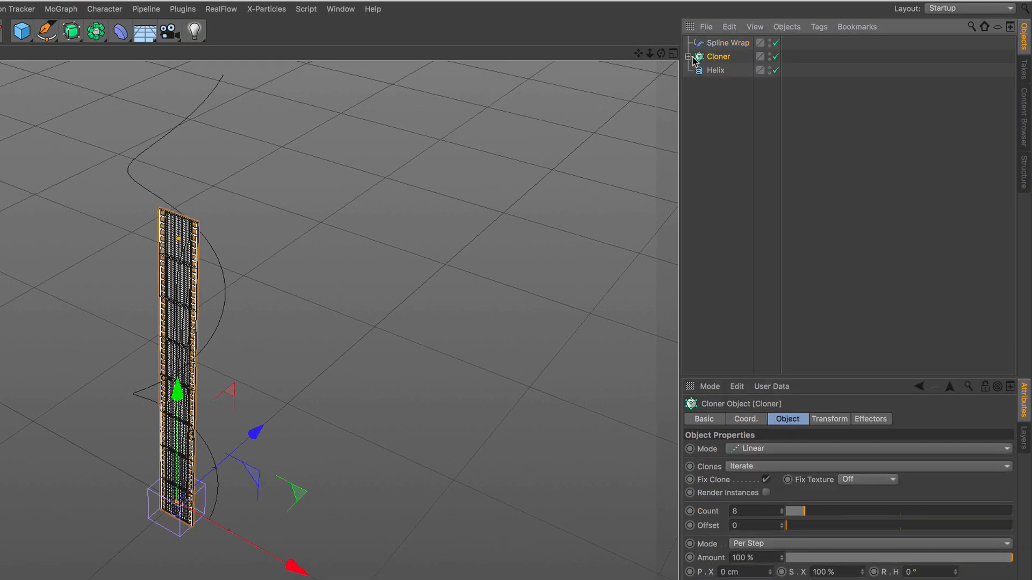
key("space")
left_click(721, 45)
key("space")
key("space")
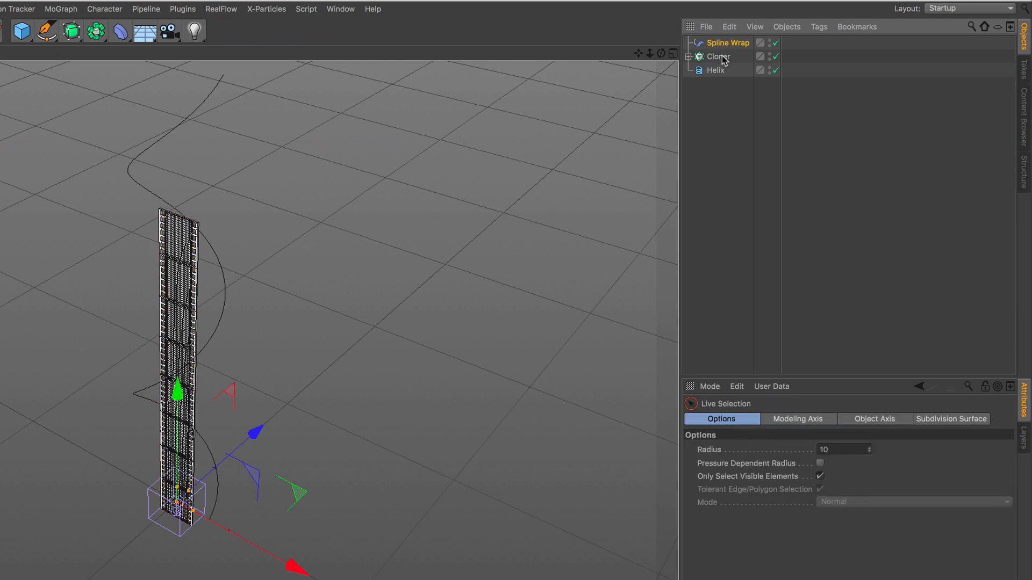
left_click(721, 56, "shift")
right_click(723, 59)
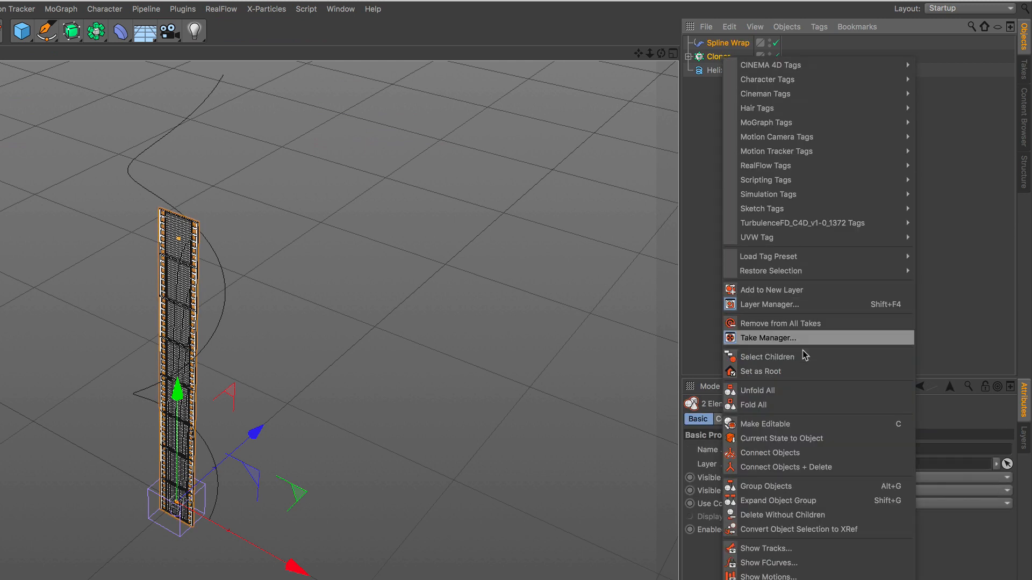
left_click(821, 486)
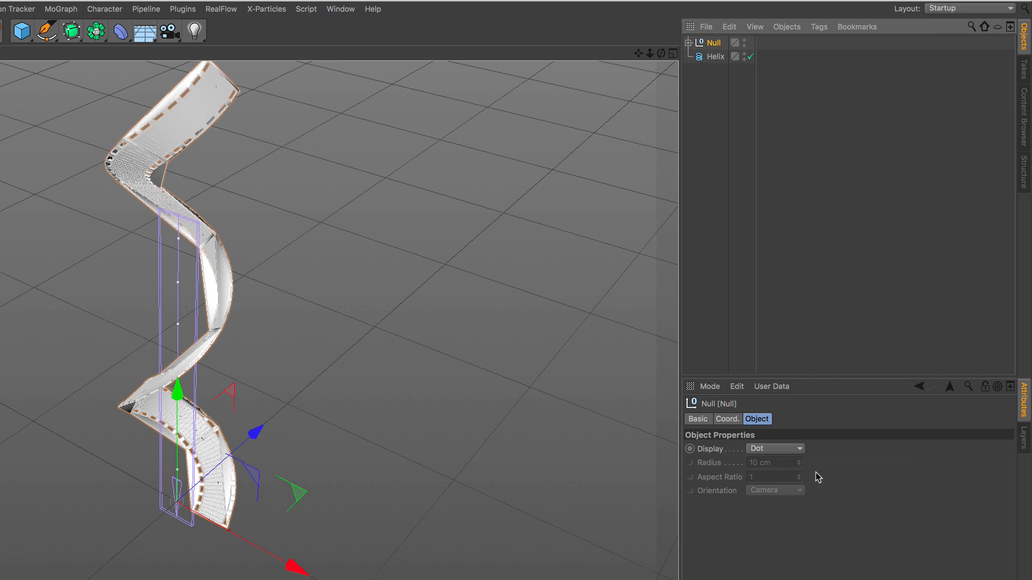
- Expand the group's hierarchy down to the Boole cubes and inspect the wrapped strip's bends up close
left_click(688, 43)
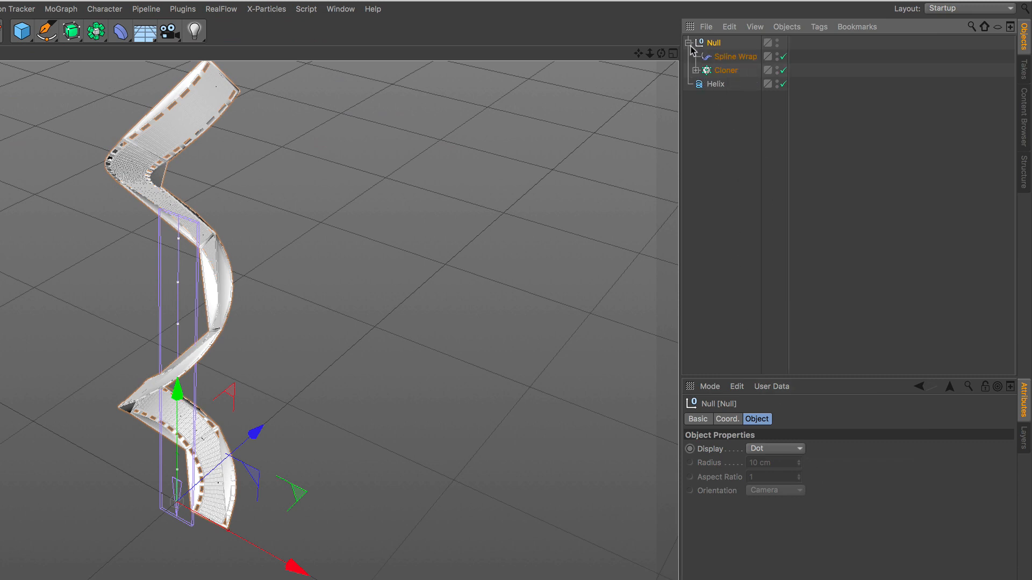
left_click(696, 71)
left_click(703, 84)
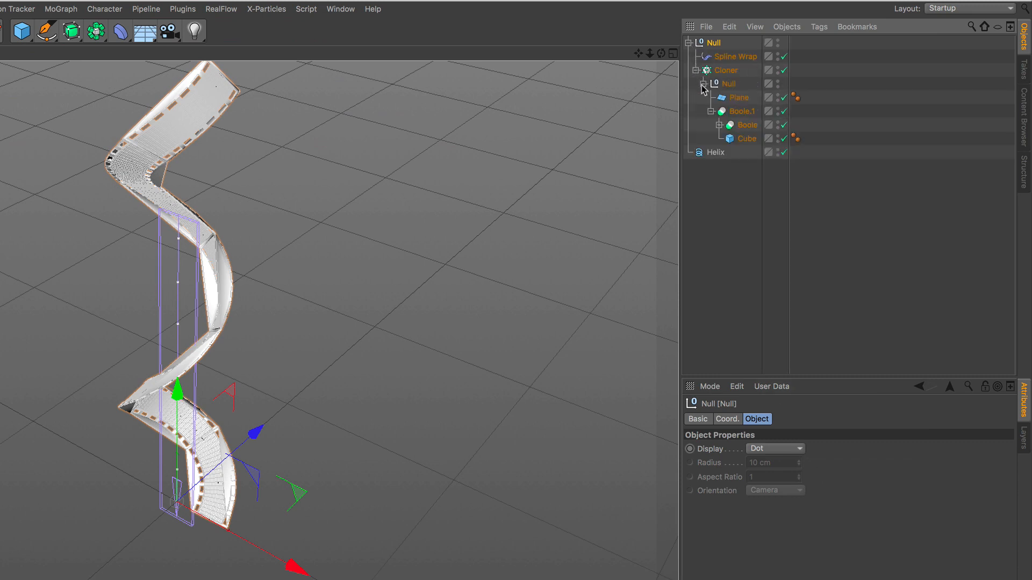
left_click(719, 125)
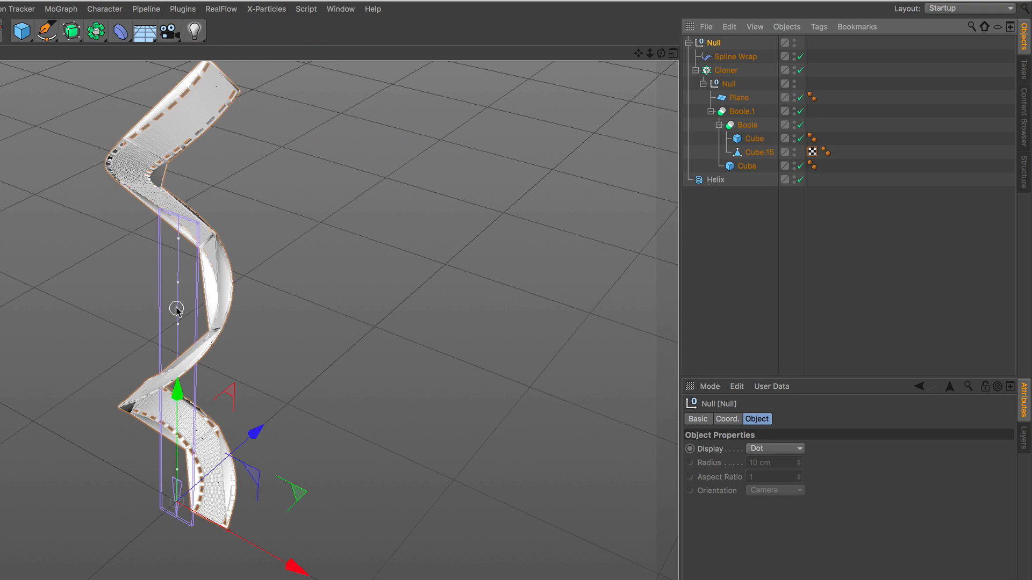
scroll(182, 311, "up", 2)
right_click_drag(197, 257, 198, 253, "alt")
left_click_drag(190, 319, 303, 317, "alt")
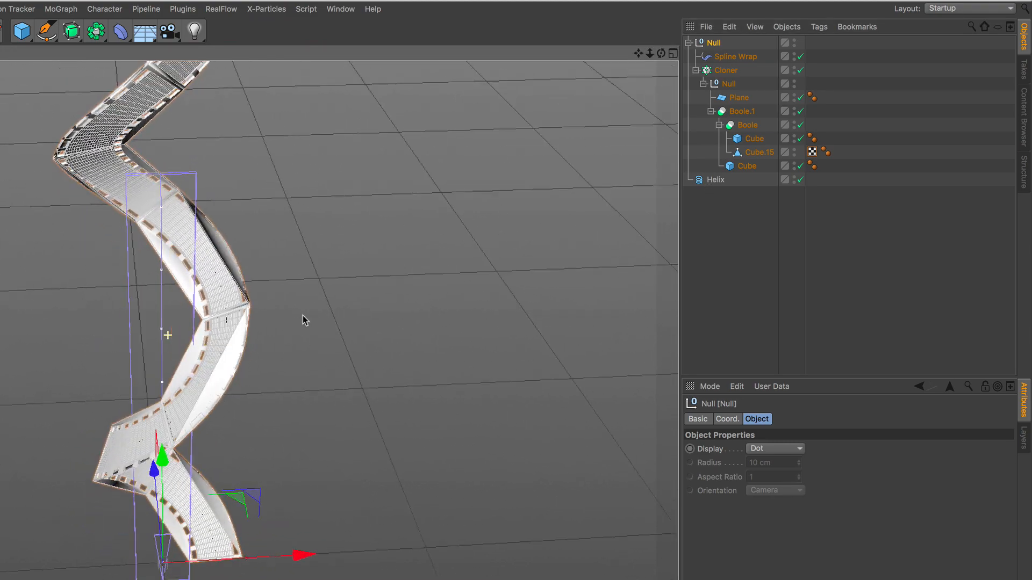
right_click_drag(188, 303, 228, 200, "alt")
left_click_drag(231, 309, 276, 312, "alt")
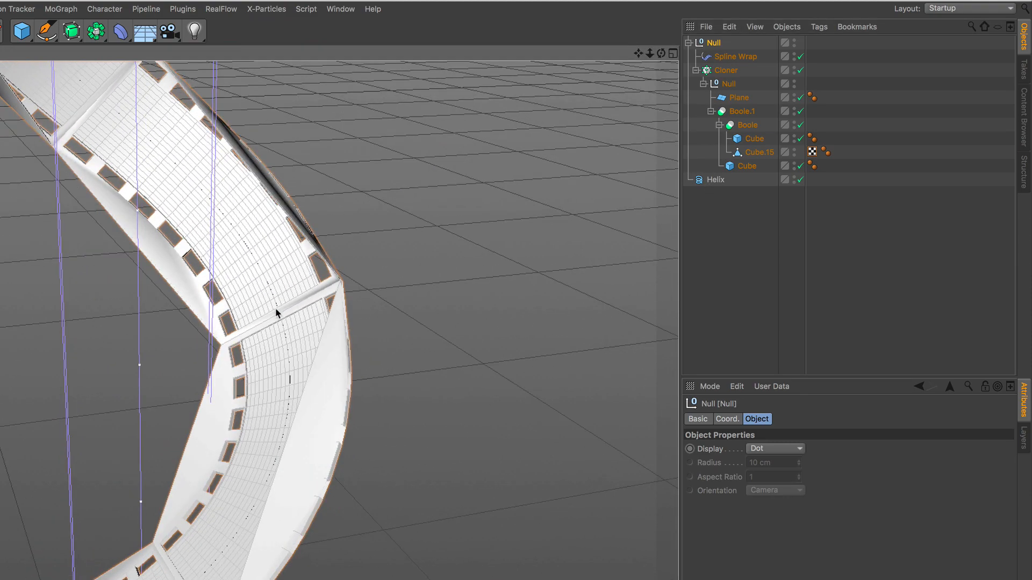
- Set the X, Y and Z segments of the cube directly under Boole.1 to 13 each
left_click(747, 167)
left_click(872, 464)
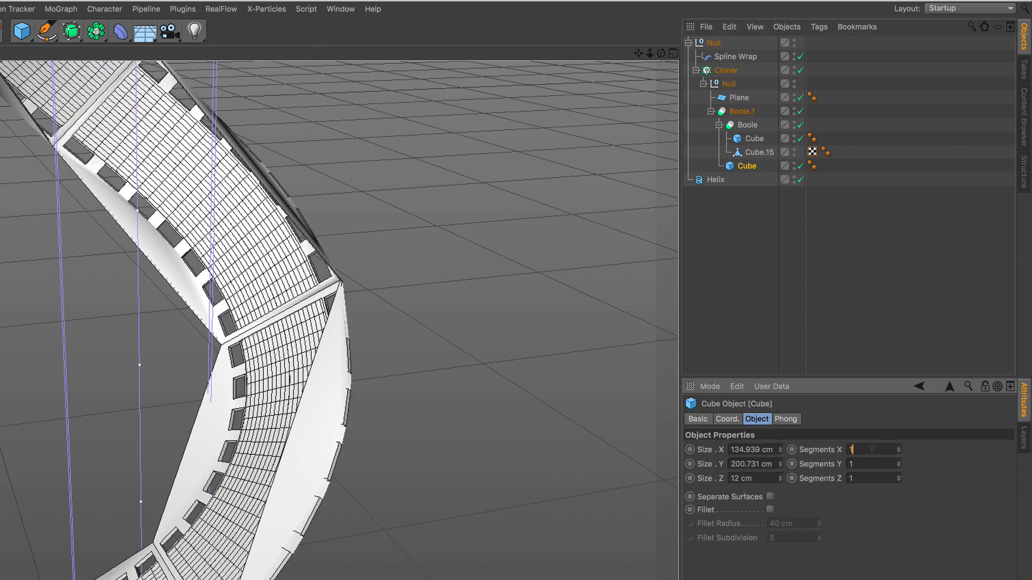
left_click(869, 463)
type("3")
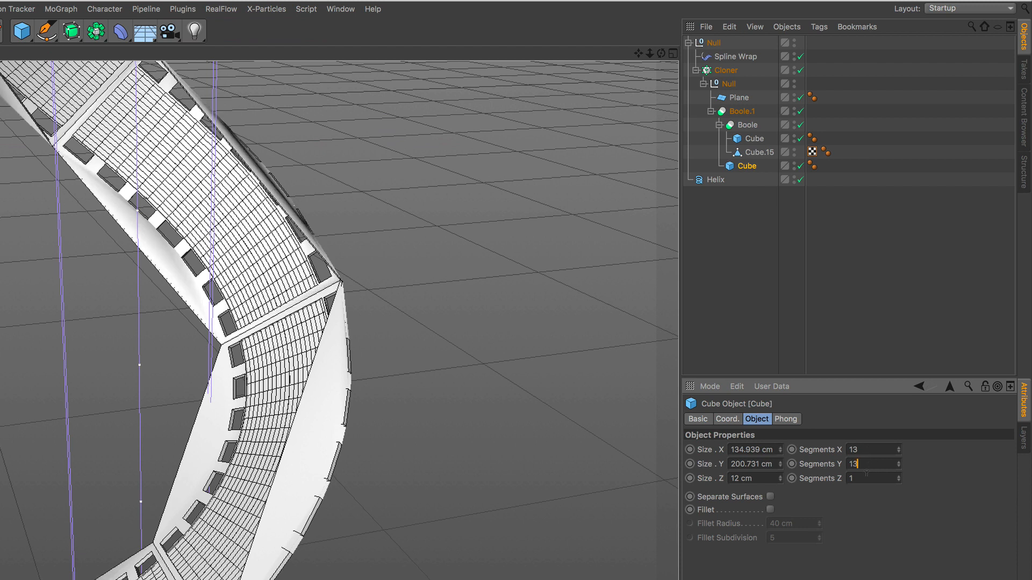
left_click(867, 475)
type("3")
left_click(873, 510)
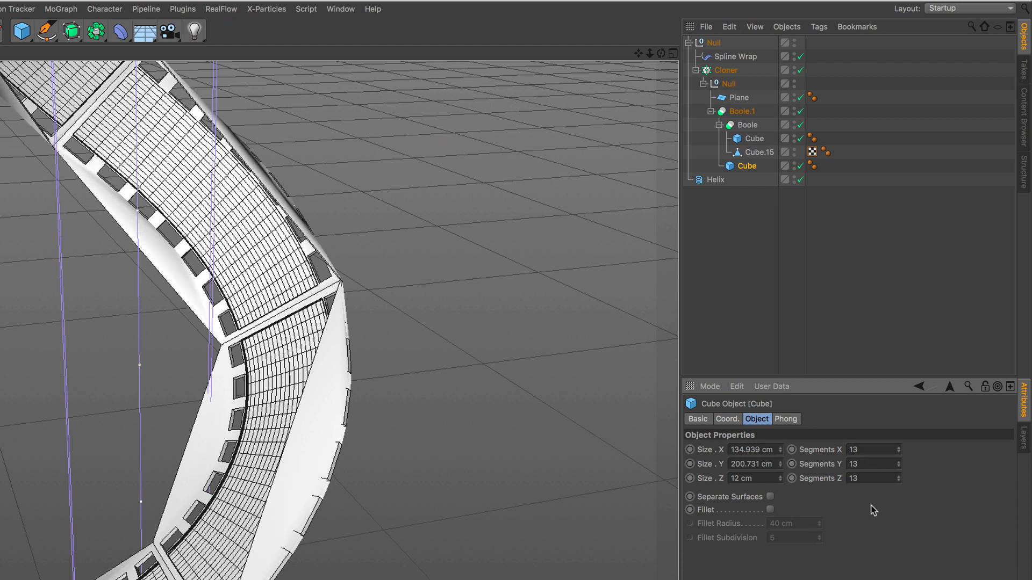
- Set the Y and Z segments of the cube inside the nested Boole to 13 to match its X segments
left_click(755, 140)
left_click(867, 448)
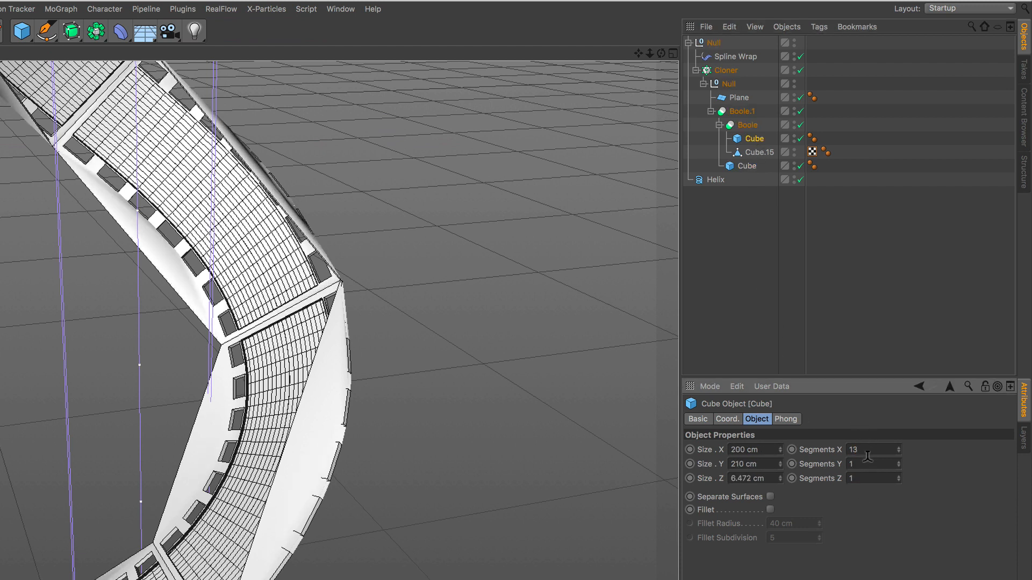
left_click(866, 464)
type("1313")
key("Return")
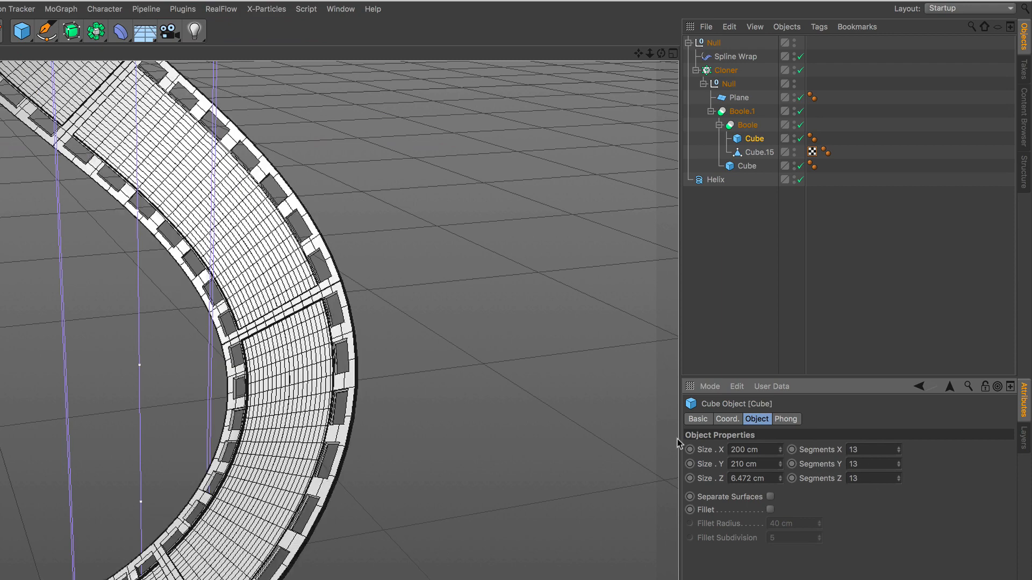
scroll(412, 264, "down", 4)
scroll(412, 263, "up", 1)
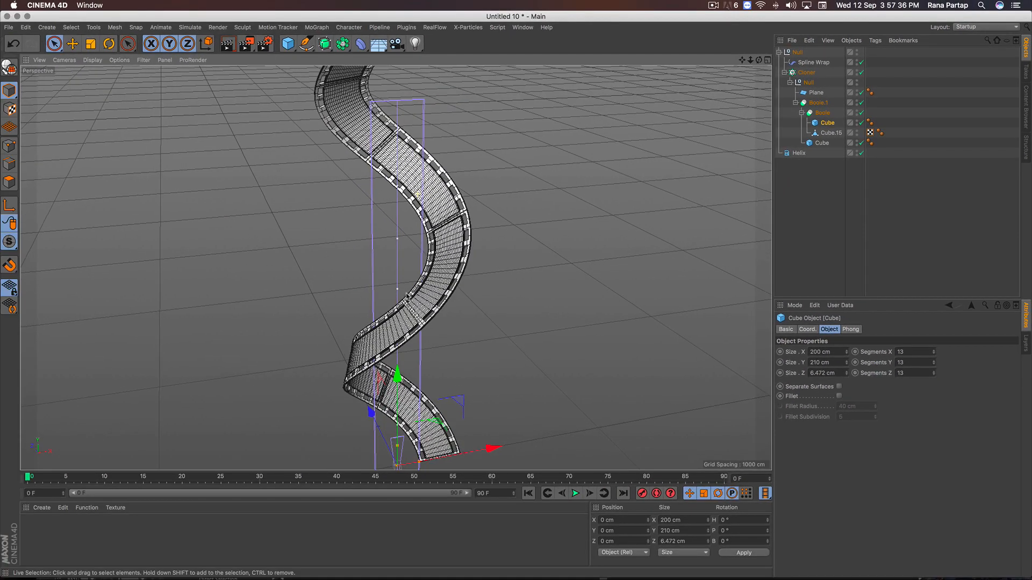
- Raise the Cloner's count to 16 clones
left_click(806, 72)
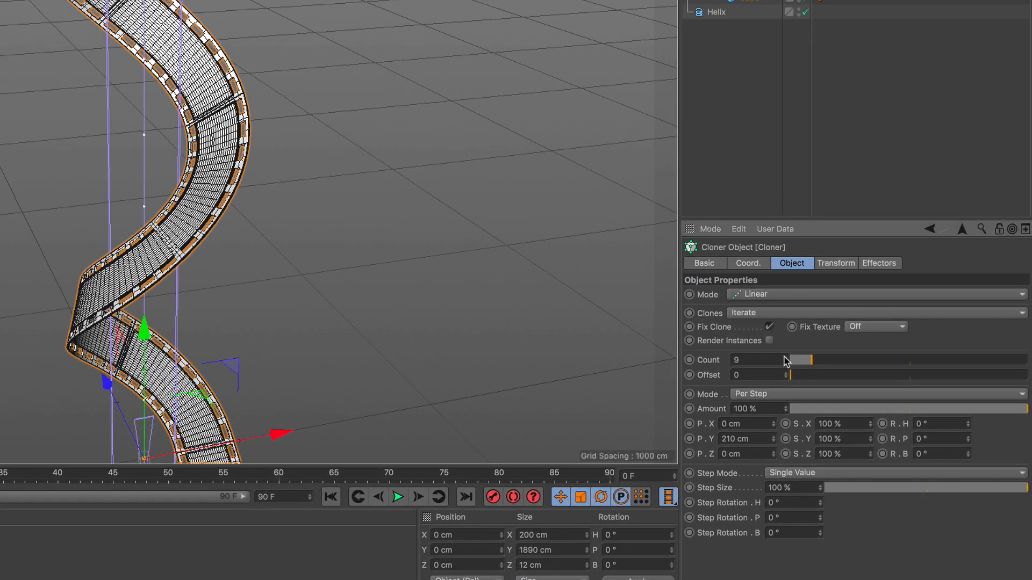
left_click(785, 357)
left_click(784, 358)
left_click(784, 358)
left_click(785, 358)
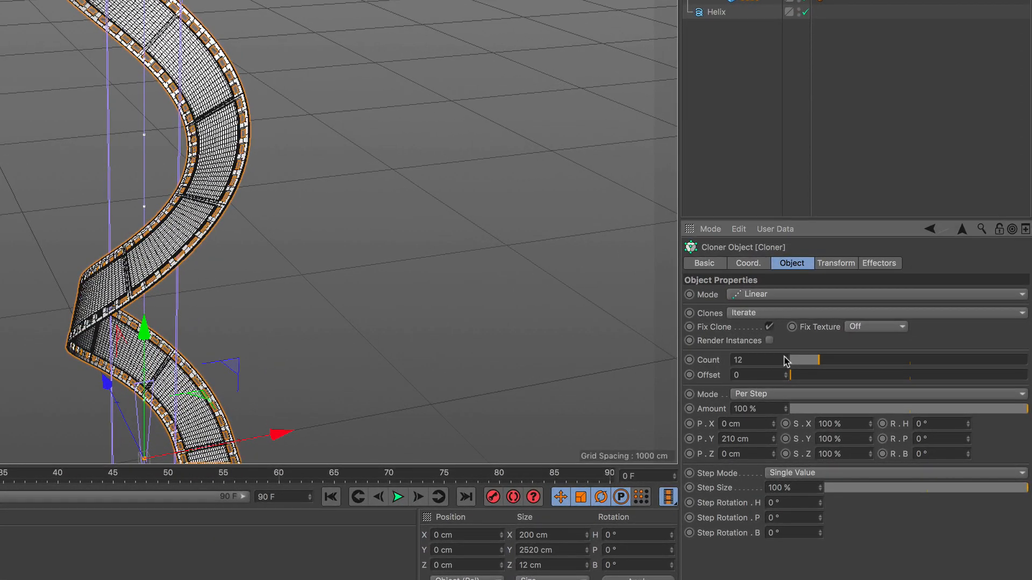
left_click(784, 358)
left_click(785, 358)
left_click(785, 358)
left_click(785, 358)
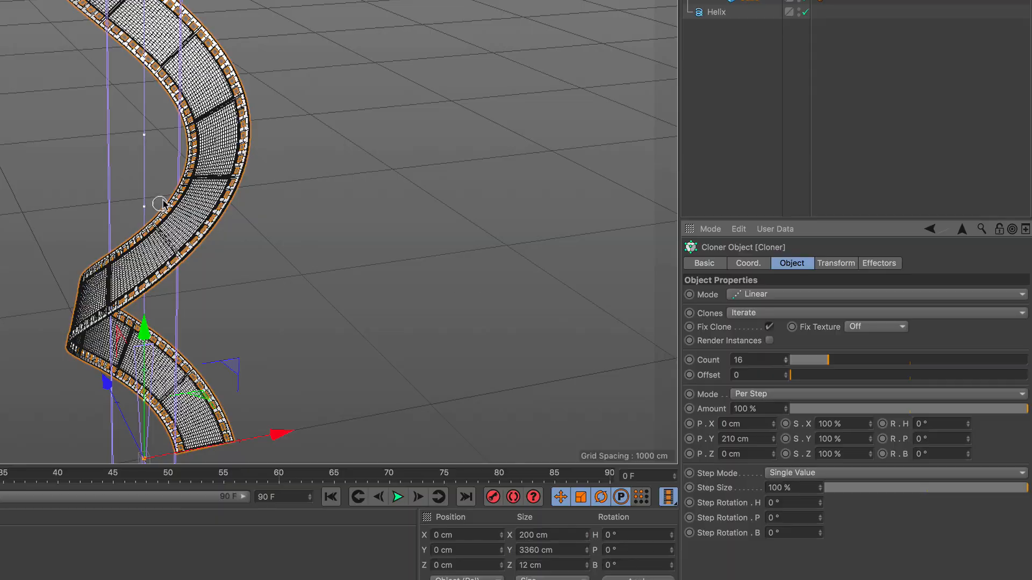
- Inspect the film strip's curvature and perforations from several angles and in a rendered view
scroll(161, 199, "up", 10)
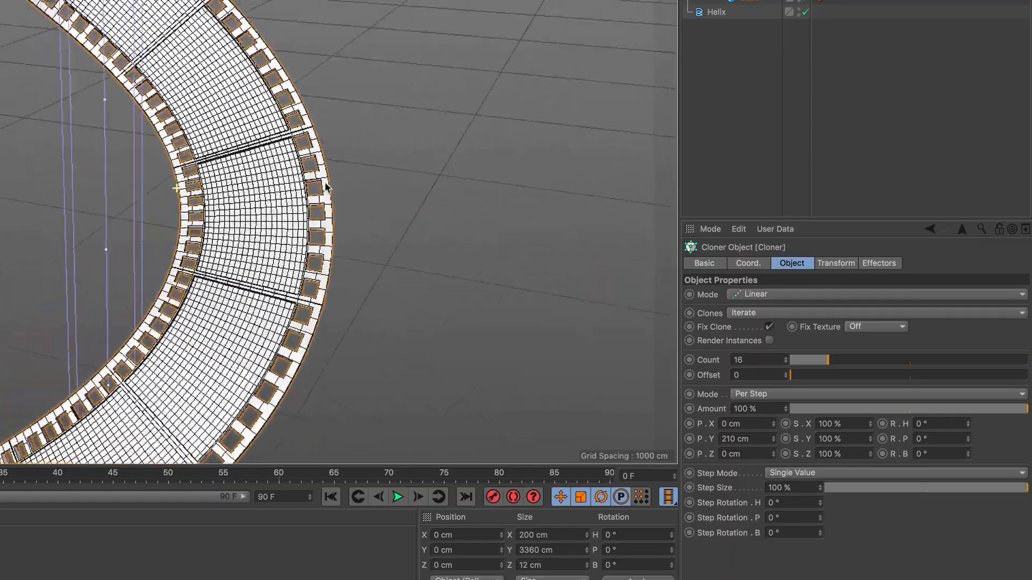
left_click_drag(328, 188, 208, 198, "alt")
left_click_drag(207, 162, 180, 184, "alt")
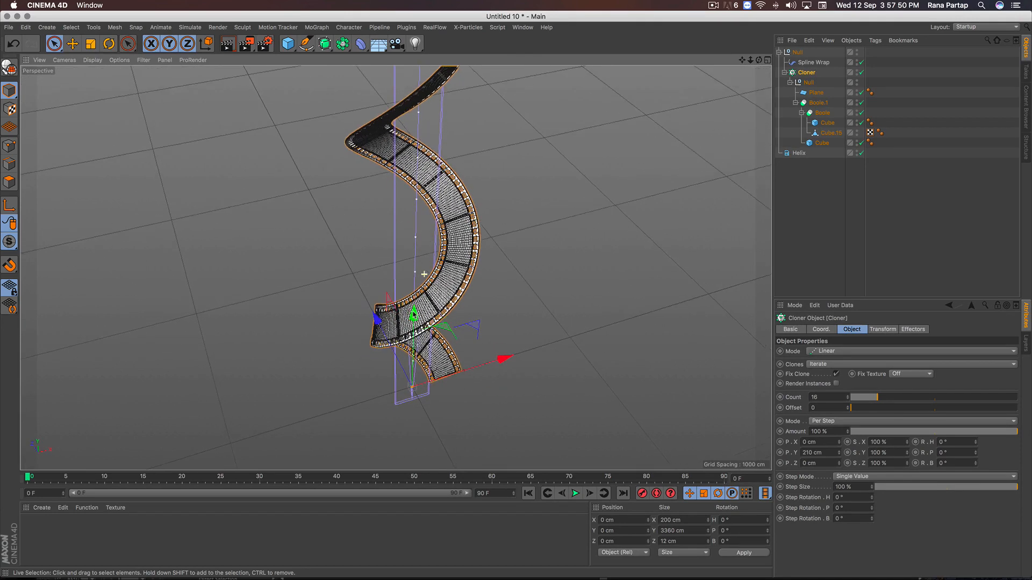
left_click_drag(414, 314, 413, 306, "alt")
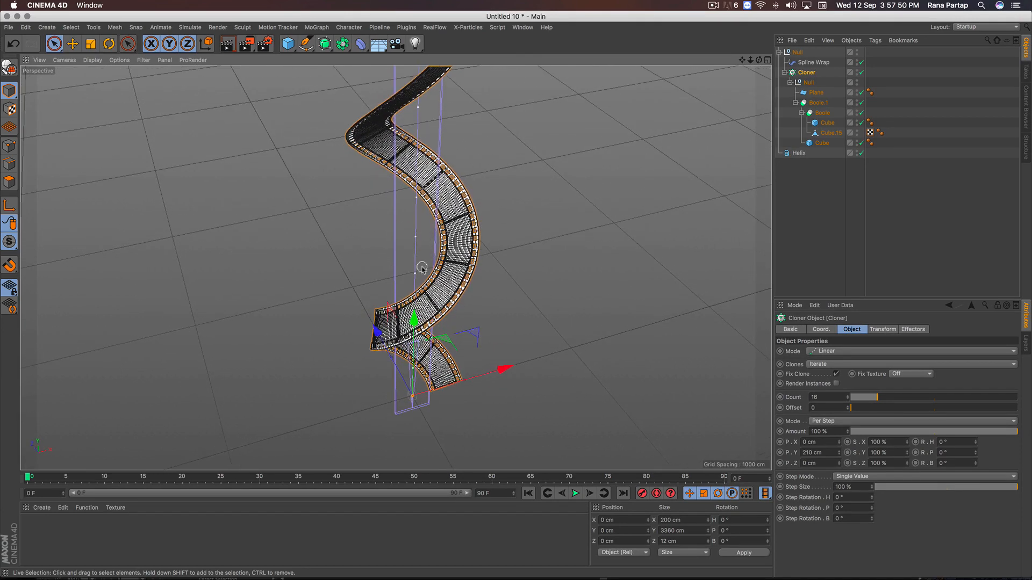
left_click_drag(421, 267, 419, 326, "alt")
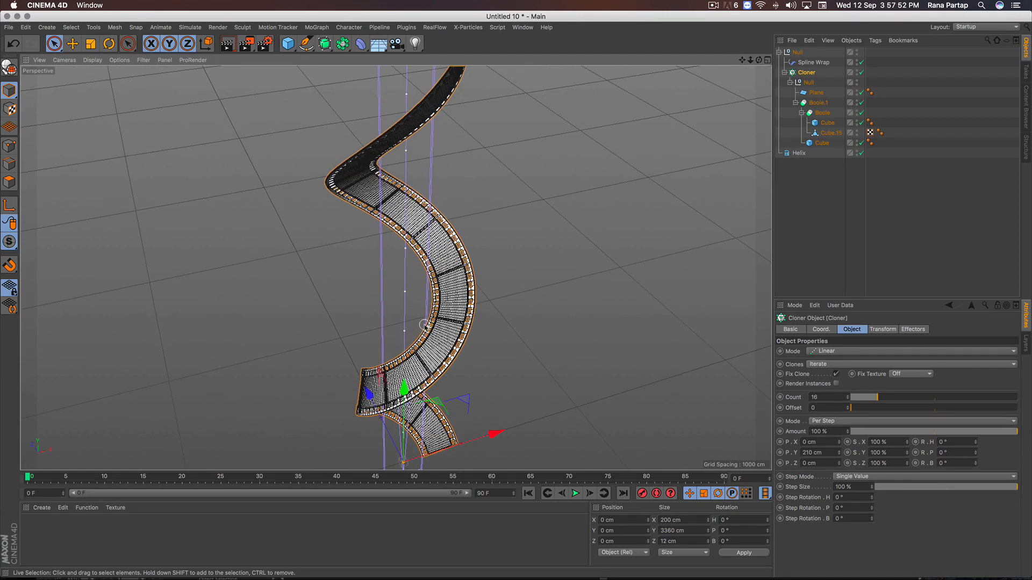
left_click(228, 44)
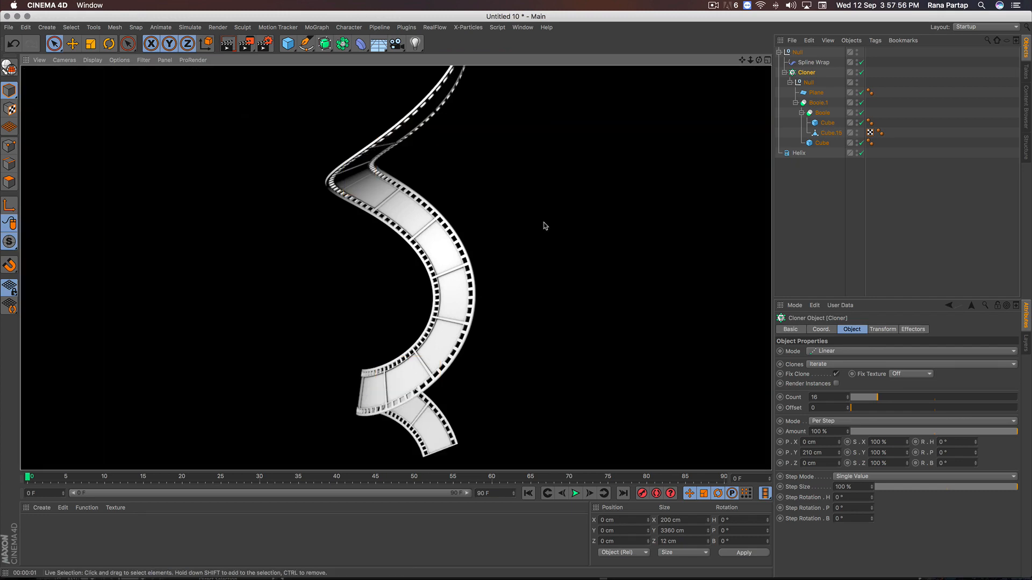
left_click(545, 226)
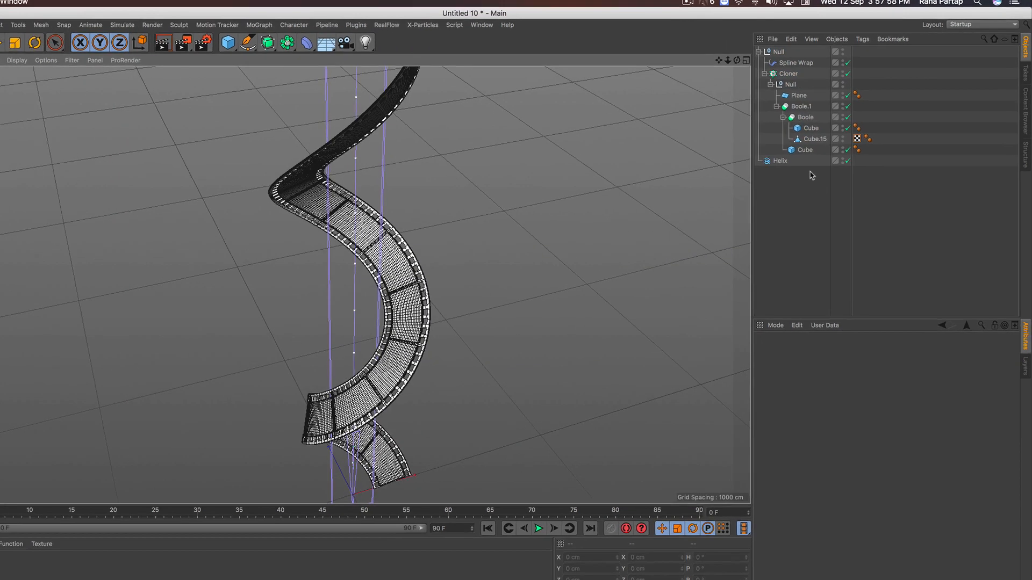
- Try a Spline Wrap offset of 28%, return it to 0% and render the view
left_click(816, 63)
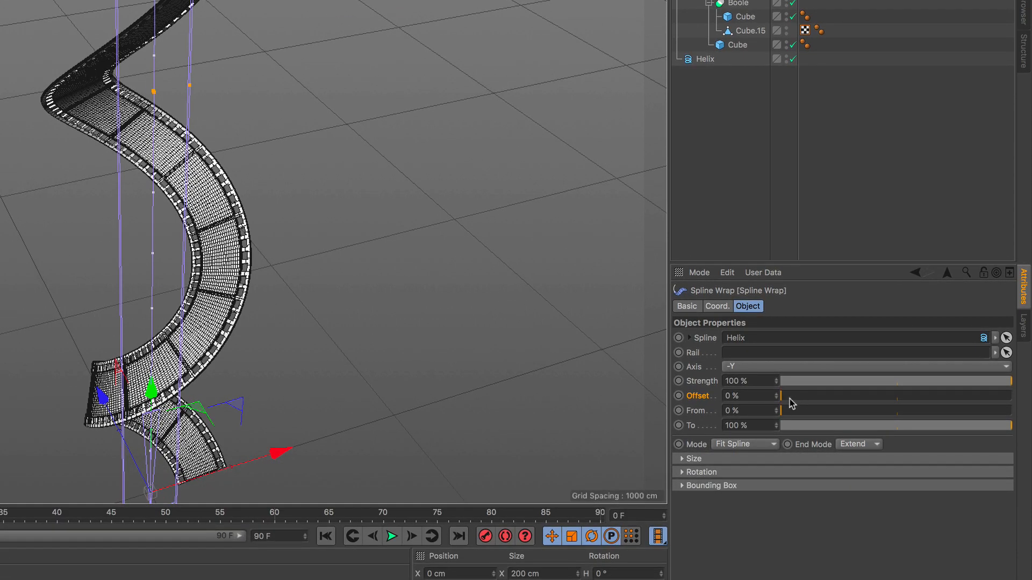
left_click_drag(789, 529, 861, 530)
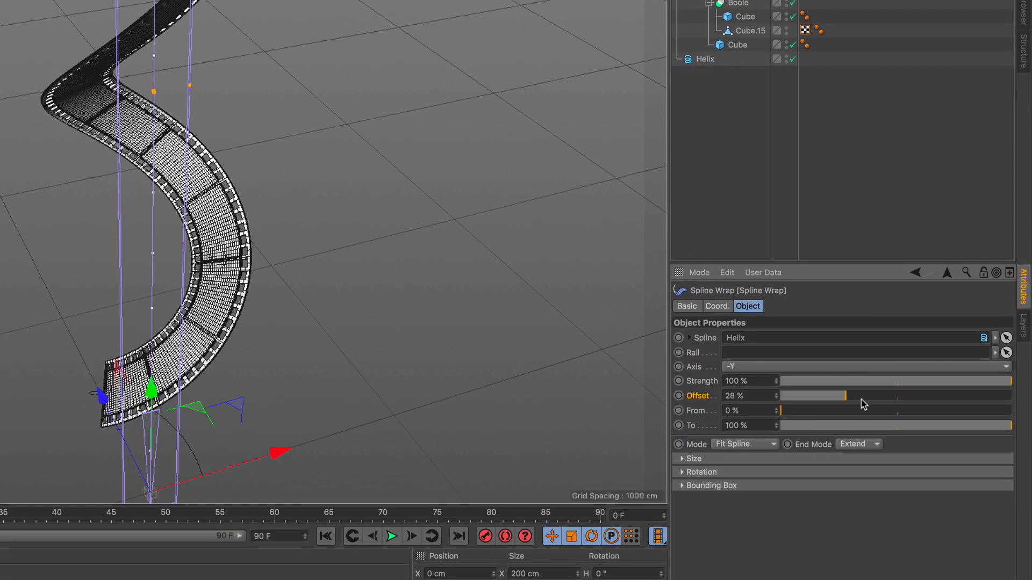
left_click_drag(861, 404, 779, 402)
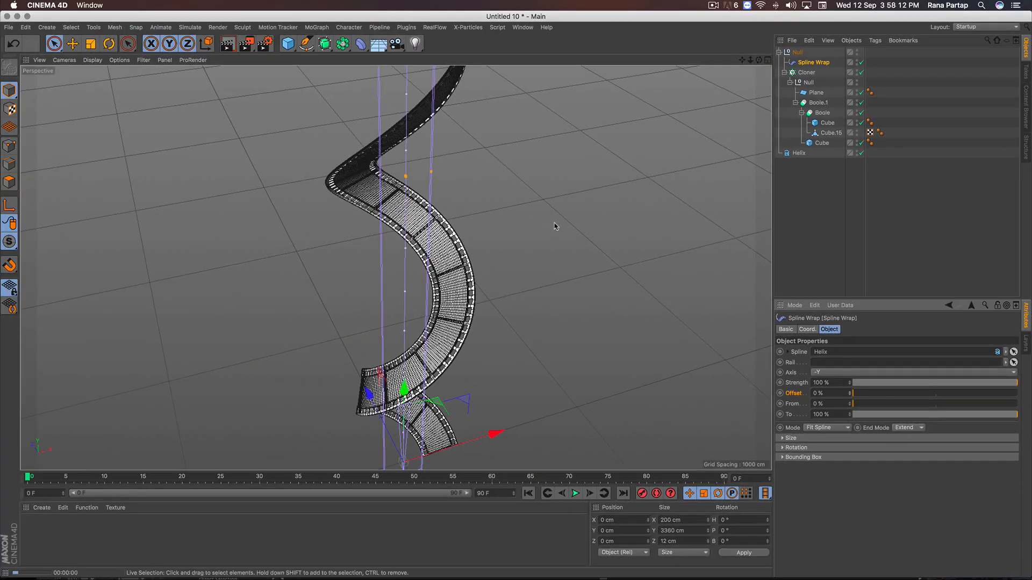
key("super+r")
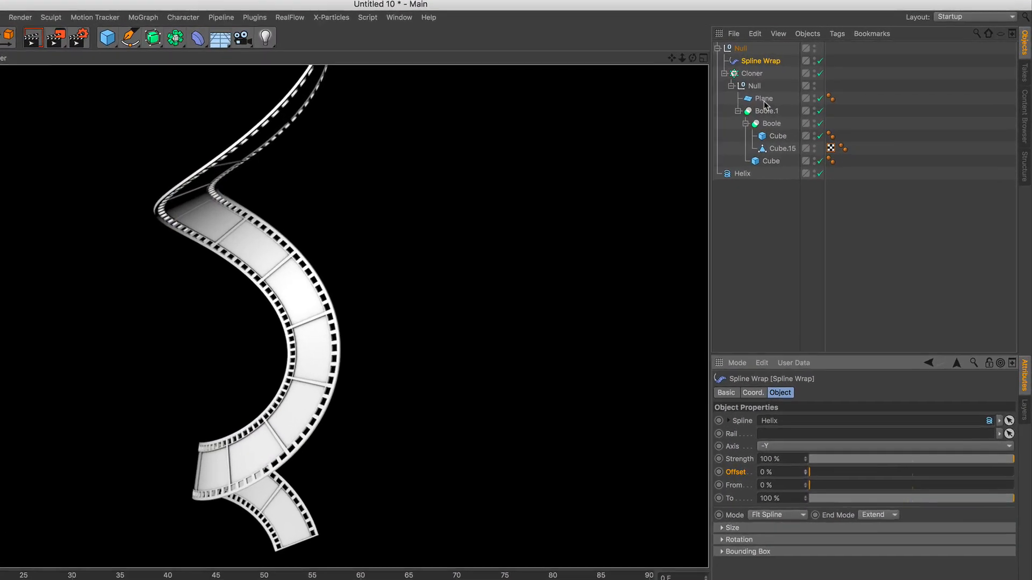
- Create a new material and assign a MoGraph Multi Shader as its color texture
left_click(817, 95)
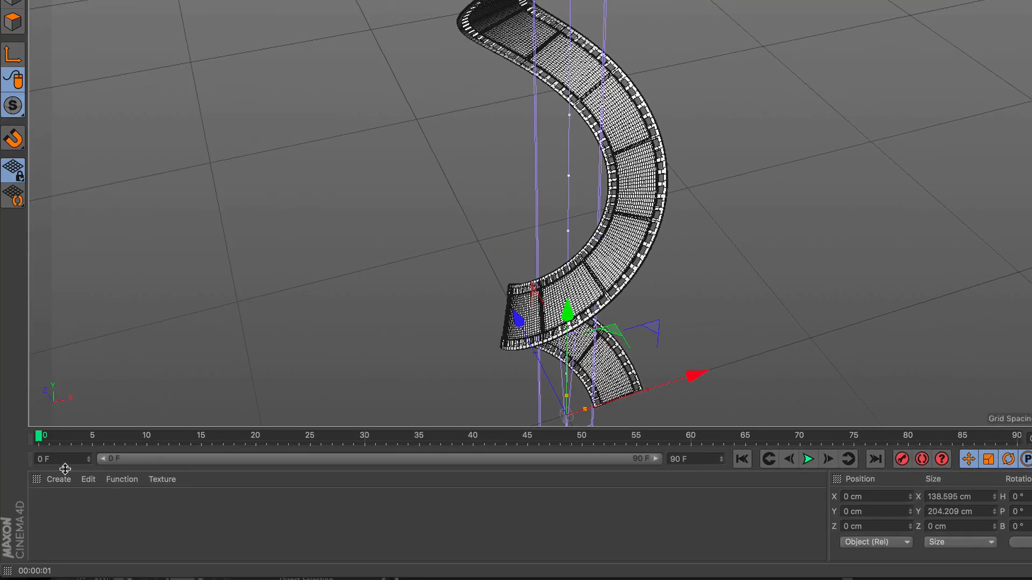
left_click(59, 479)
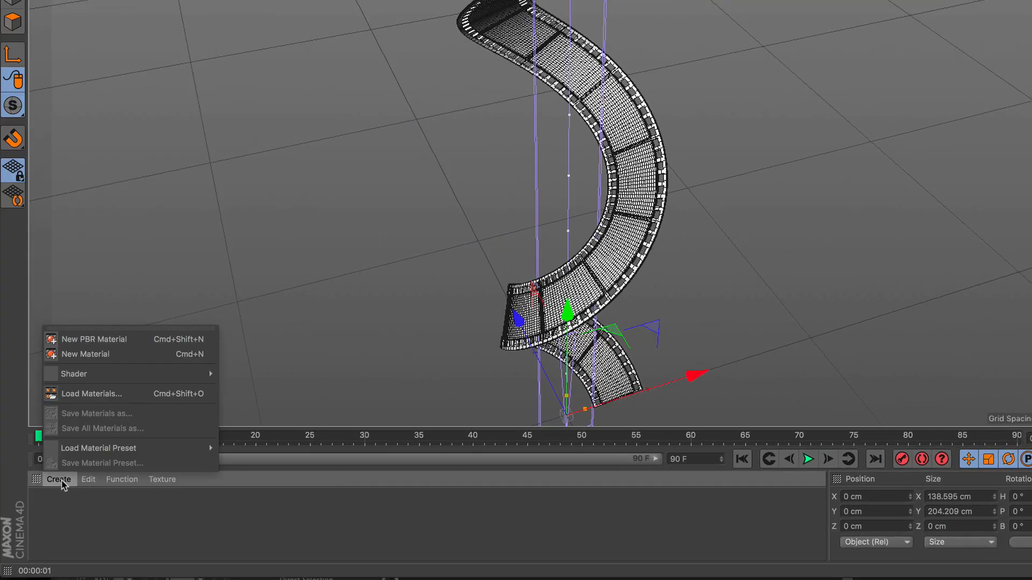
left_click(129, 359)
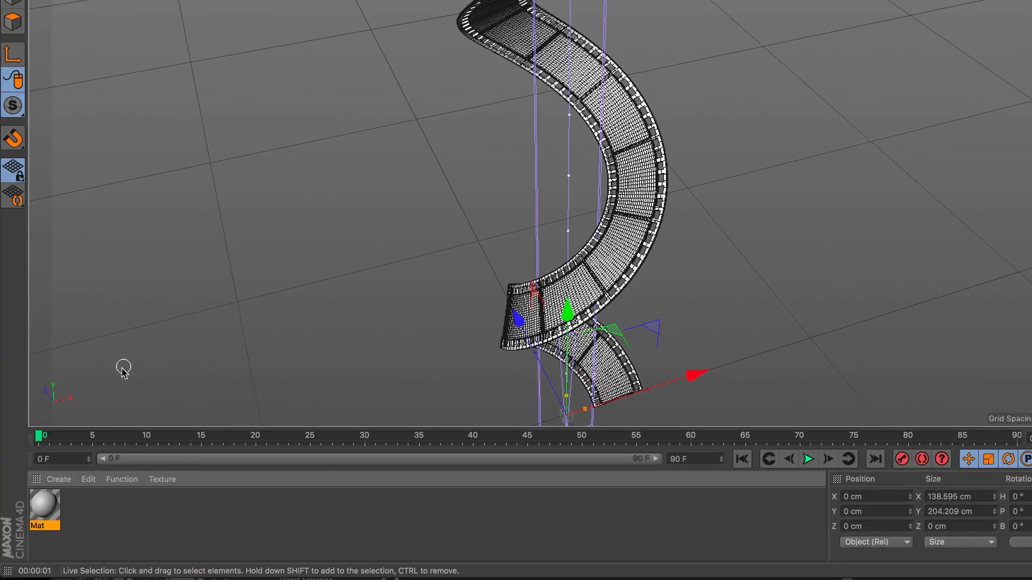
double_click(45, 505)
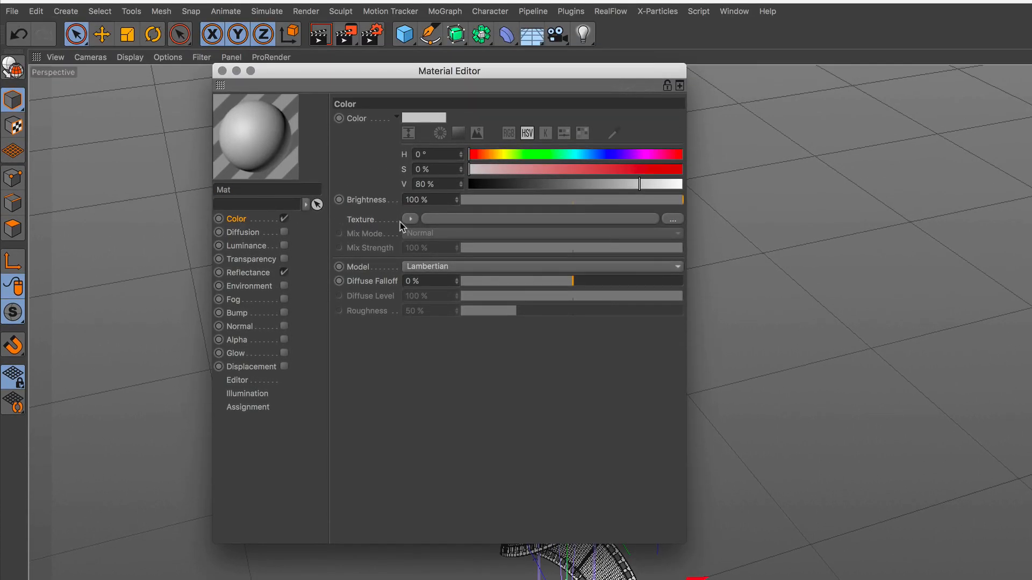
left_click(410, 219)
mouse_move(422, 505)
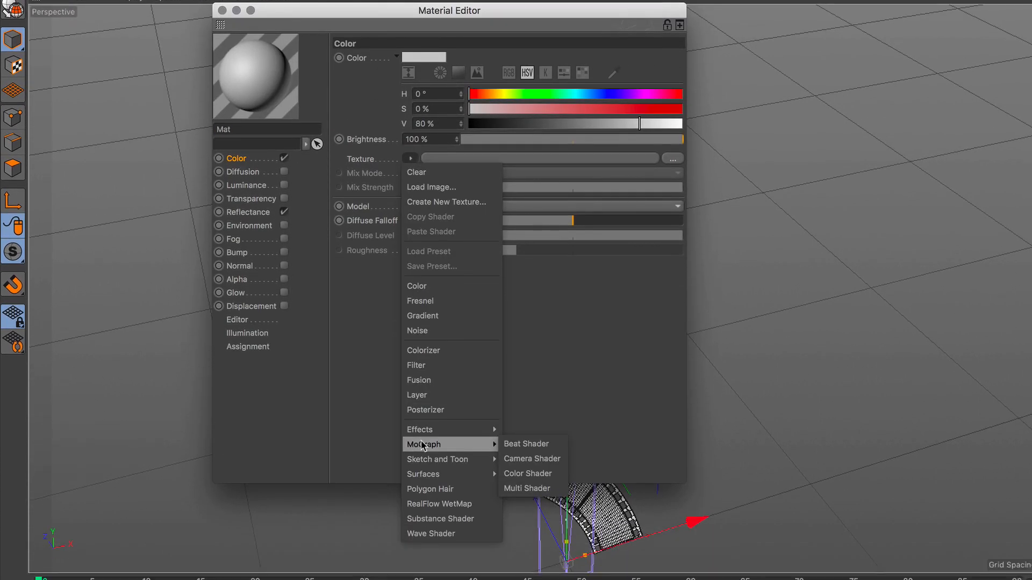
left_click(557, 492)
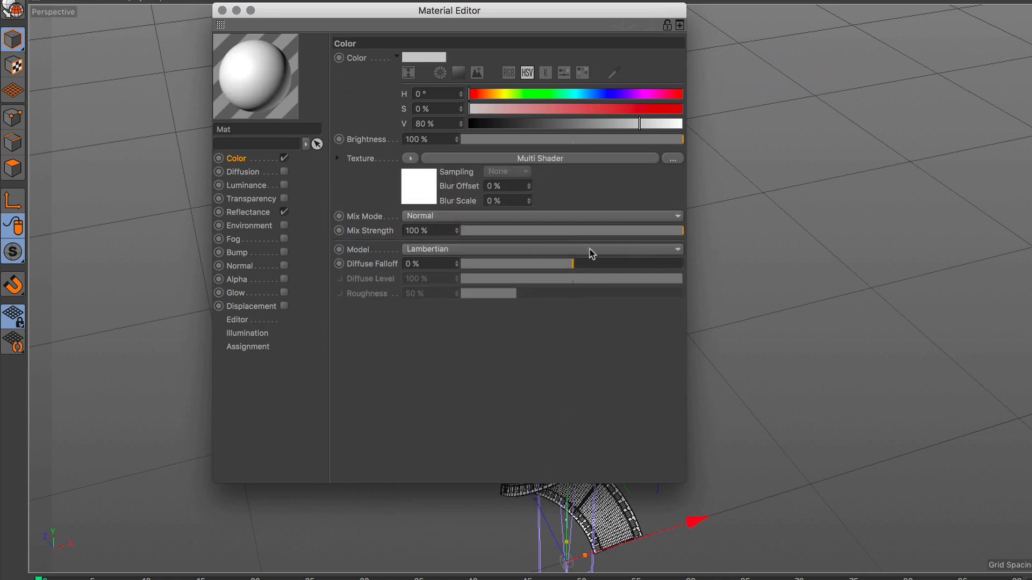
- Load all images from the multishader folder into the Multi Shader
left_click(591, 161)
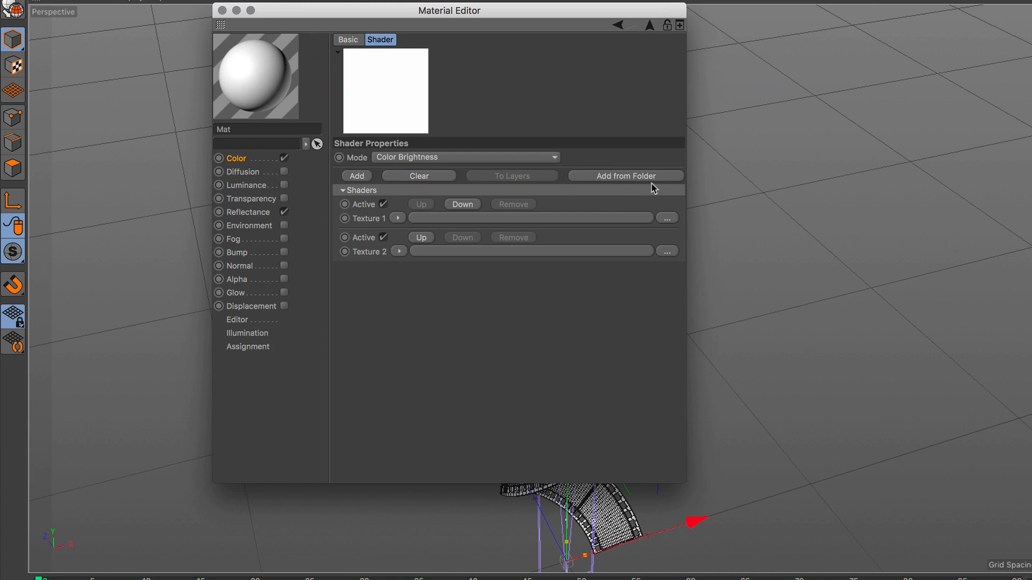
left_click(634, 177)
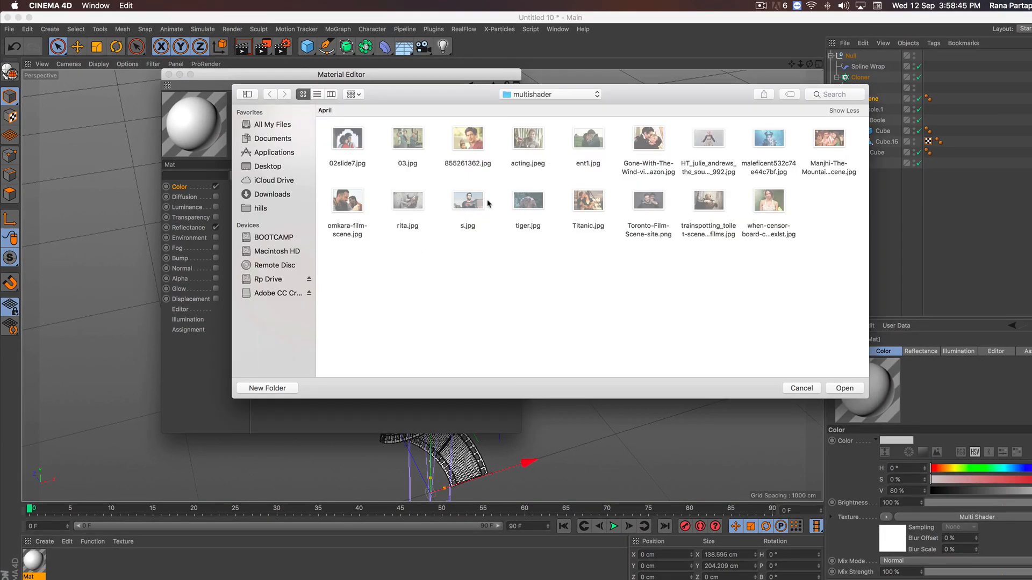
left_click(850, 388)
left_click(590, 210)
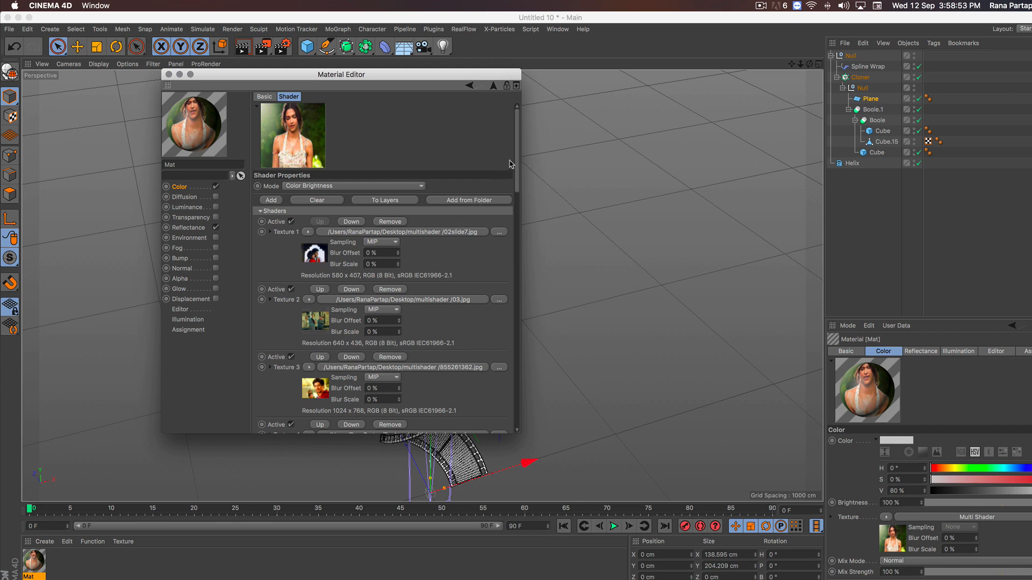
- Move the Material Editor off the film strip and apply the Mat material to the Plane object
left_click_drag(510, 163, 518, 132)
left_click_drag(394, 80, 266, 110)
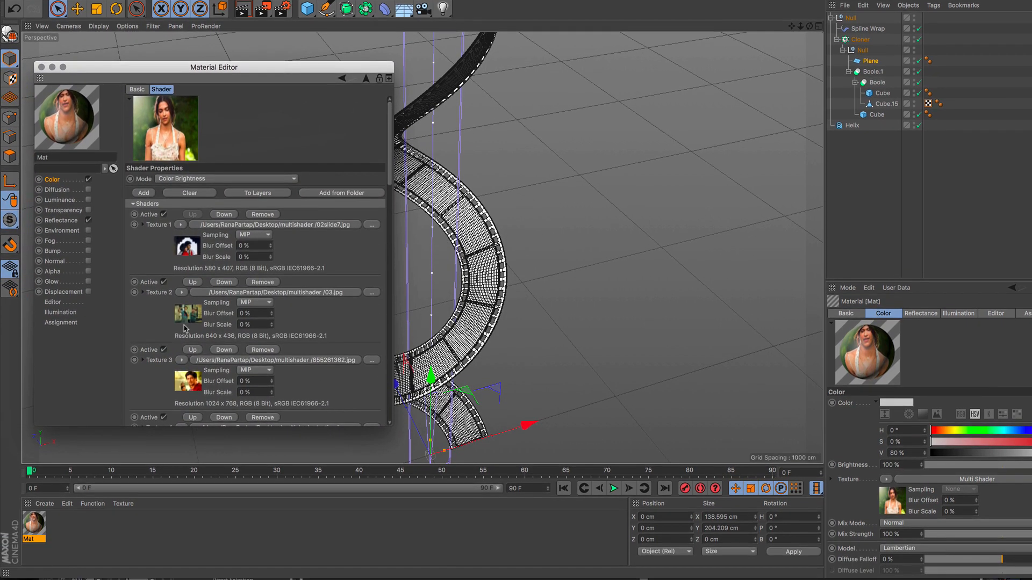
left_click_drag(36, 531, 296, 419)
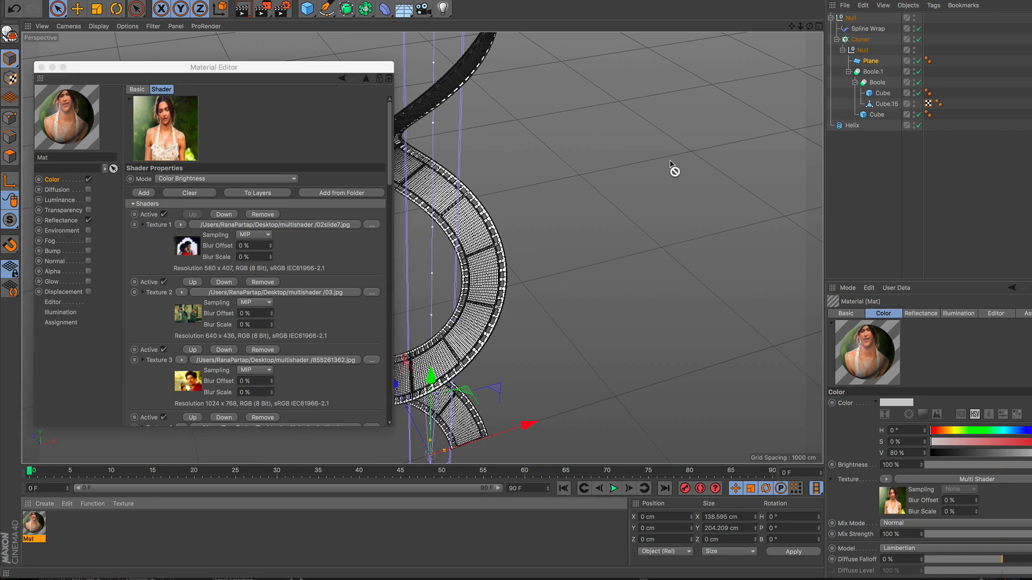
left_click_drag(670, 166, 864, 62)
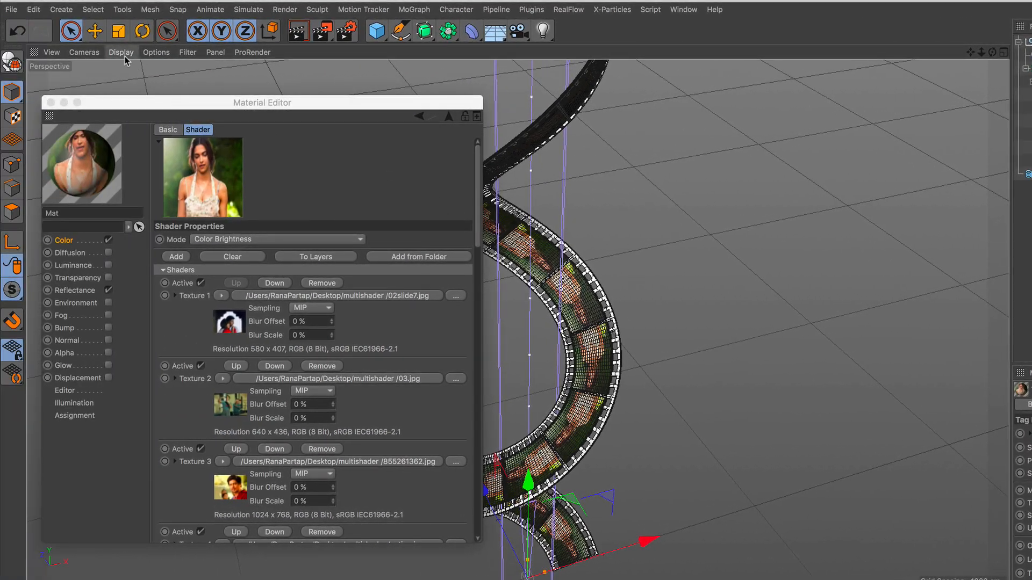
- Shade the viewport without wireframe lines and examine the image orientation on the film frames up close
left_click(121, 53)
left_click(153, 72)
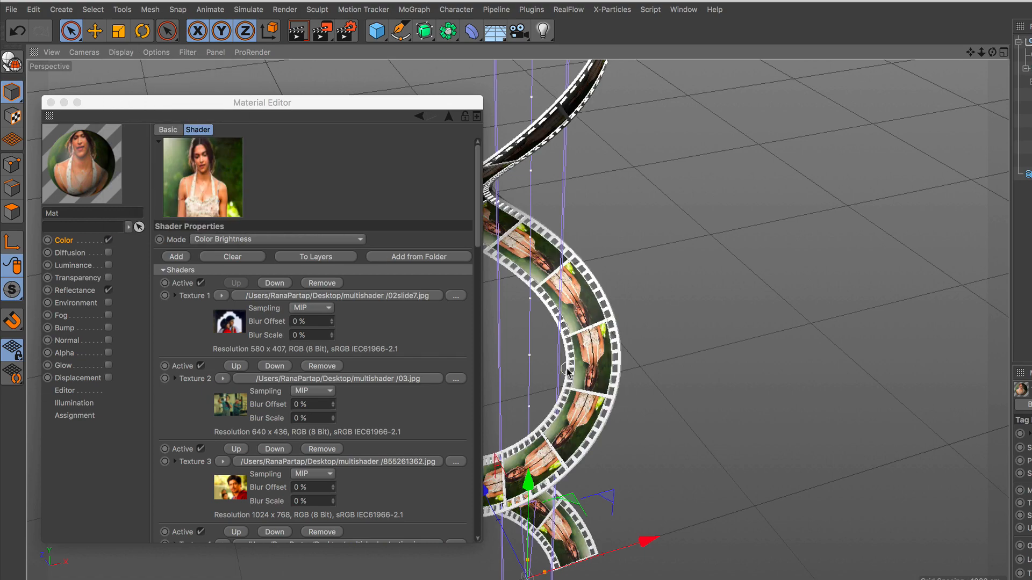
right_click_drag(592, 342, 584, 289, "alt")
middle_click_drag(584, 289, 732, 329, "alt")
right_click_drag(734, 333, 743, 260, "alt")
left_click_drag(774, 350, 765, 302, "alt")
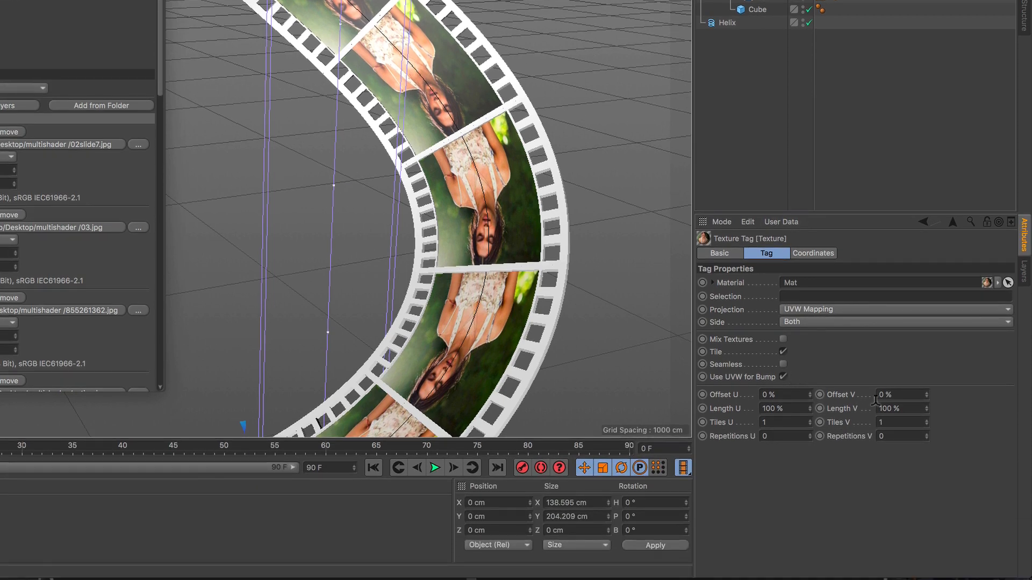
- Flip the images vertically by setting Length V to -100% on the Plane's texture tag
left_click(878, 408)
type("-")
key("Return")
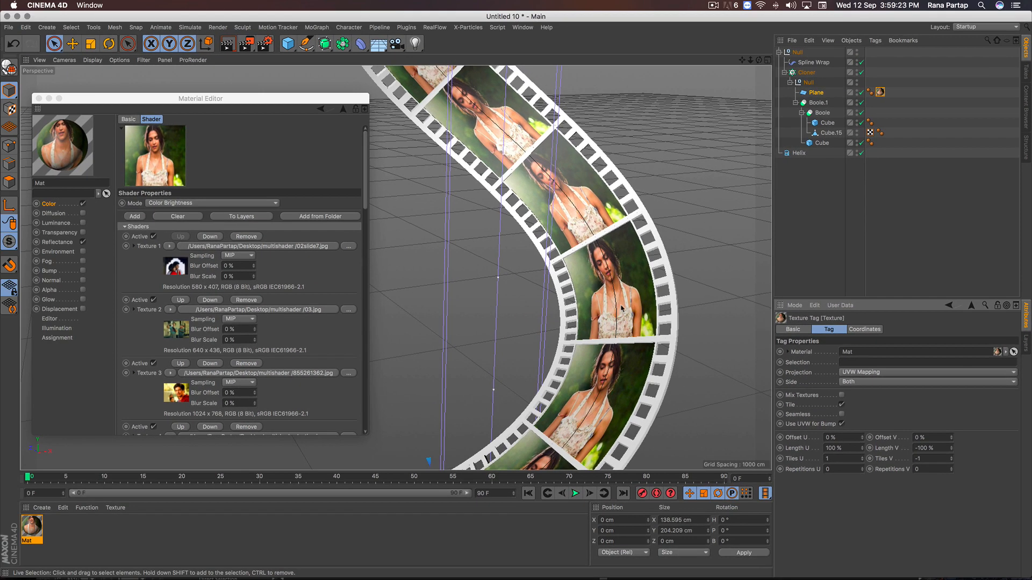
right_click_drag(490, 223, 475, 321, "alt")
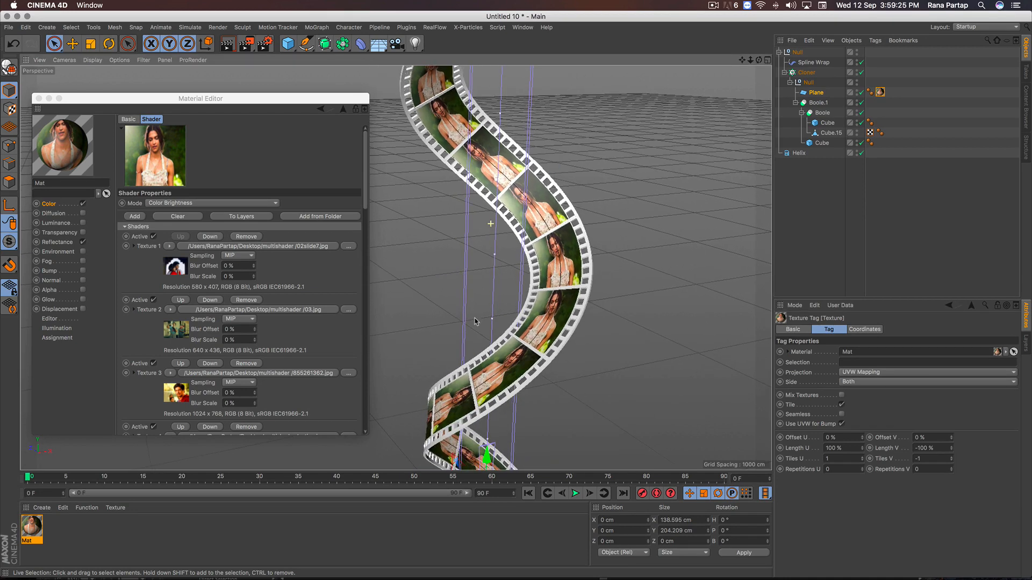
- Set the Spline Wrap offset to 8%, switch the Multi Shader mode to Index Ratio and close the Material Editor
left_click(812, 63)
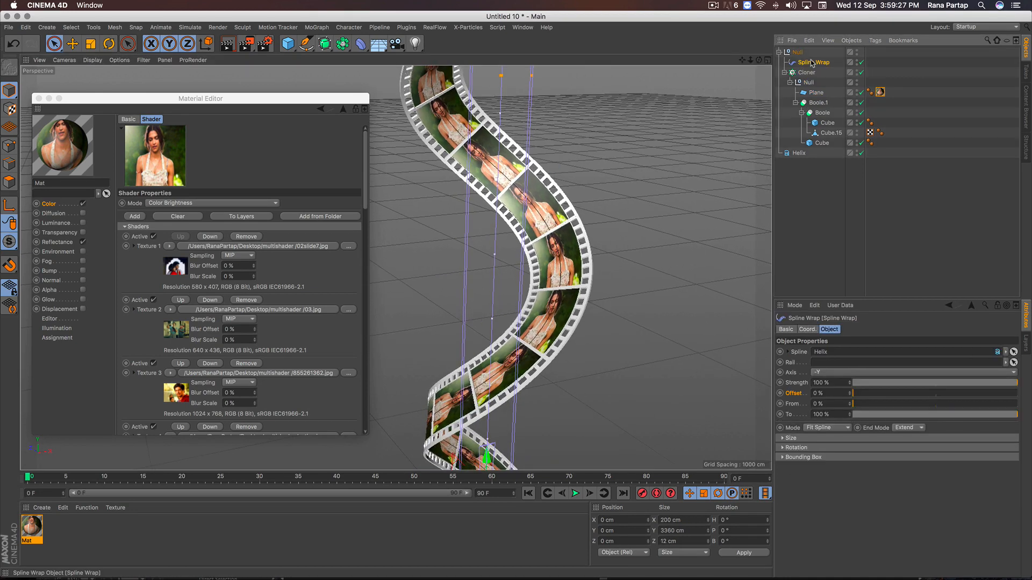
mouse_move(862, 394)
left_mouse_down()
mouse_move(926, 403)
mouse_move(866, 404)
left_mouse_up()
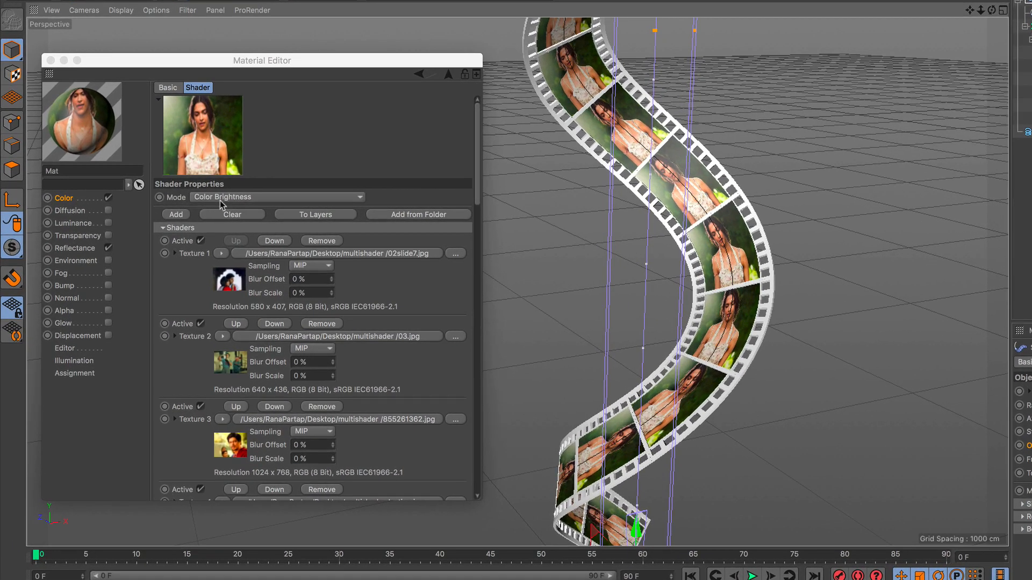
left_click(222, 198)
left_click(249, 212)
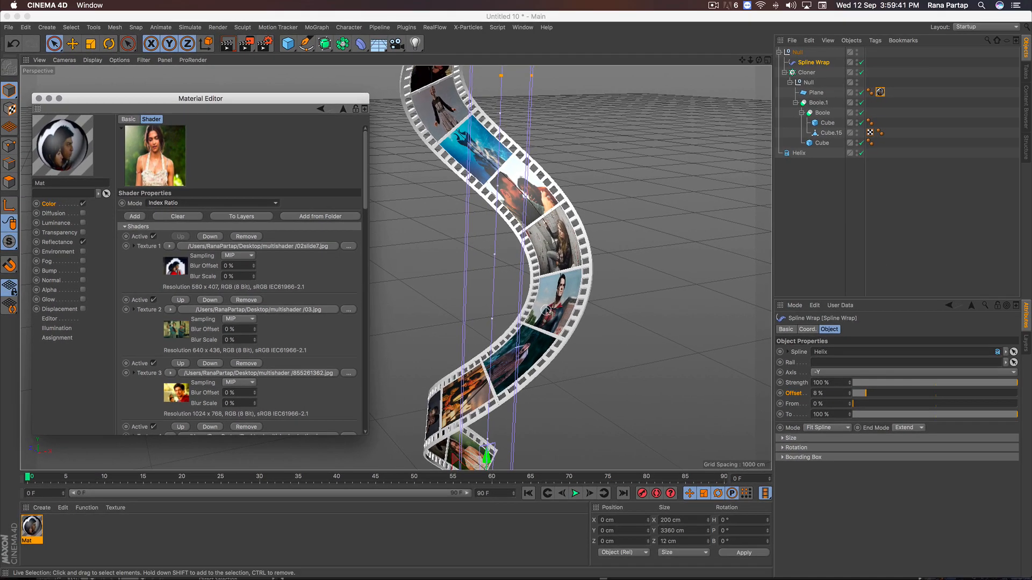
left_click(38, 98)
right_click_drag(443, 242, 412, 325, "alt")
middle_click_drag(479, 221, 411, 261, "alt")
mouse_move(416, 251)
right_mouse_down("alt")
mouse_move(413, 262)
mouse_move(419, 243)
right_mouse_up("alt")
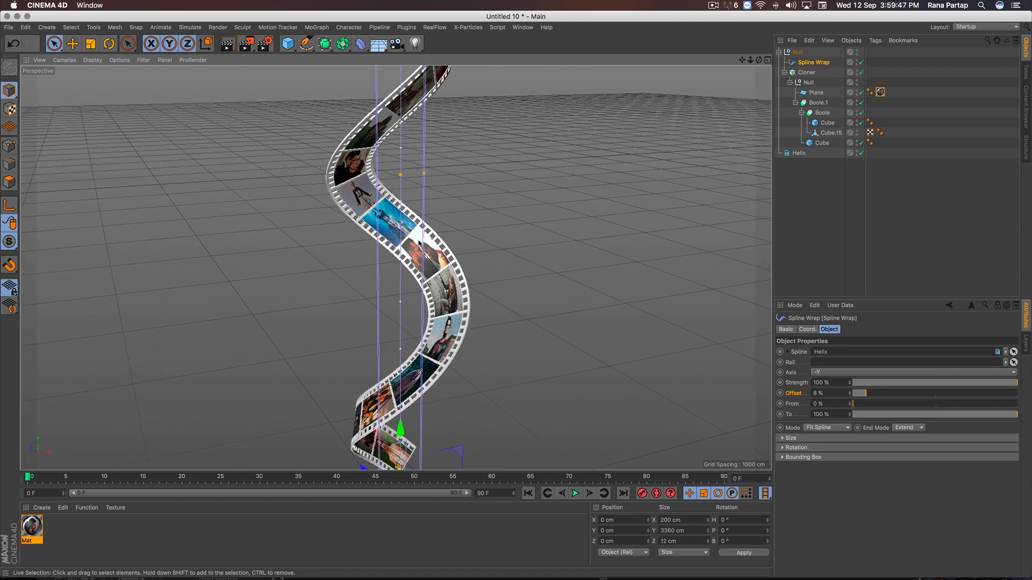
- Set the Spline Wrap offset to -99% and extend the timeline and its preview range to 300 frames
mouse_move(865, 392)
left_mouse_down()
mouse_move(1014, 400)
mouse_move(822, 395)
mouse_move(850, 396)
left_mouse_up()
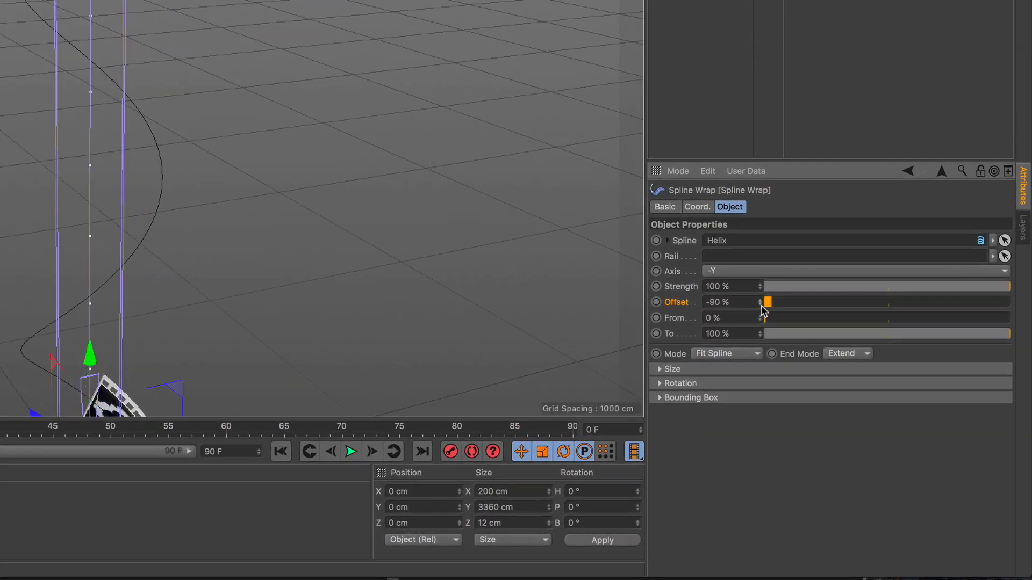
left_click_drag(762, 310, 762, 310)
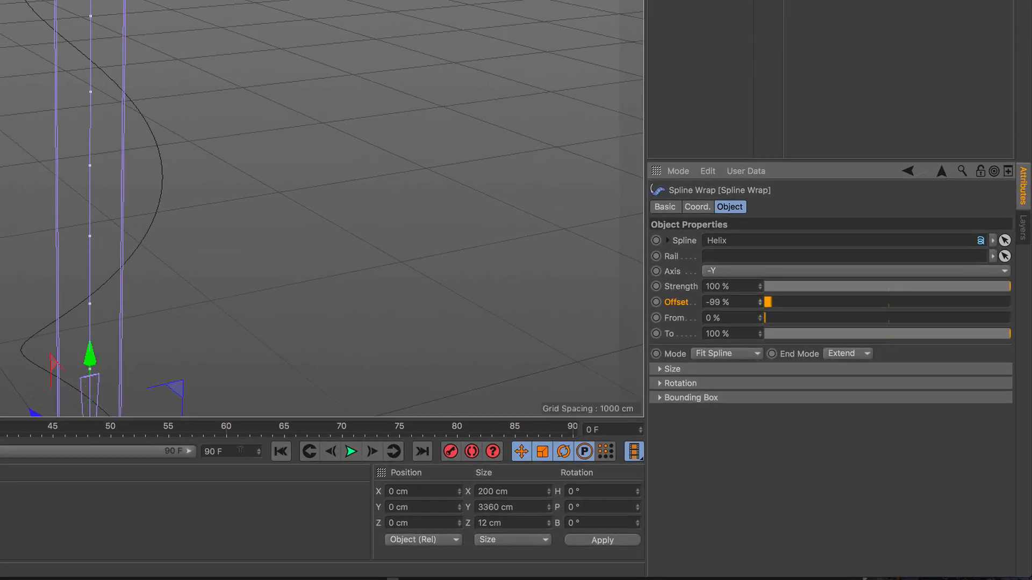
left_click_drag(240, 451, 182, 460)
type("300")
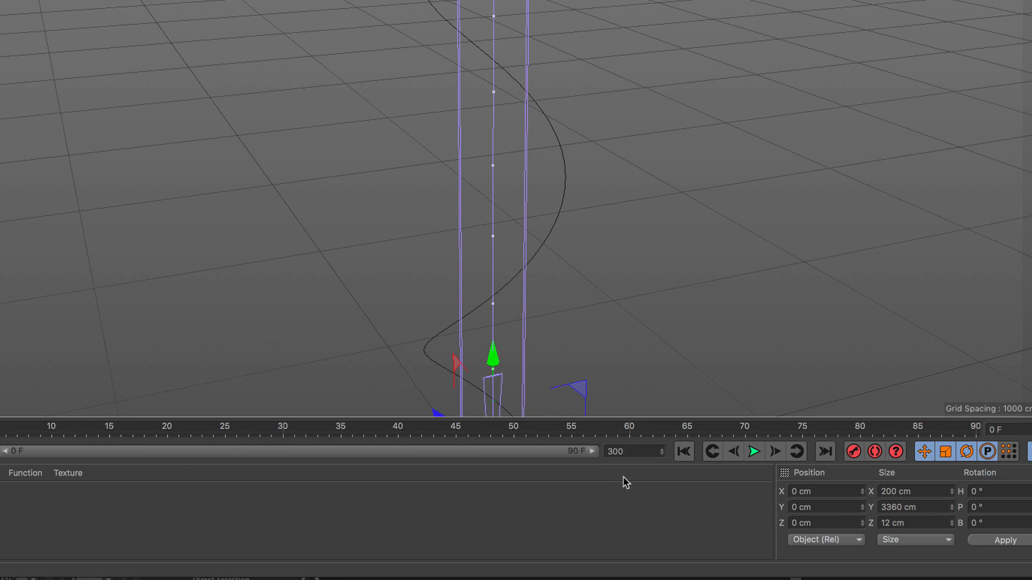
key("Return")
left_click_drag(195, 454, 646, 478)
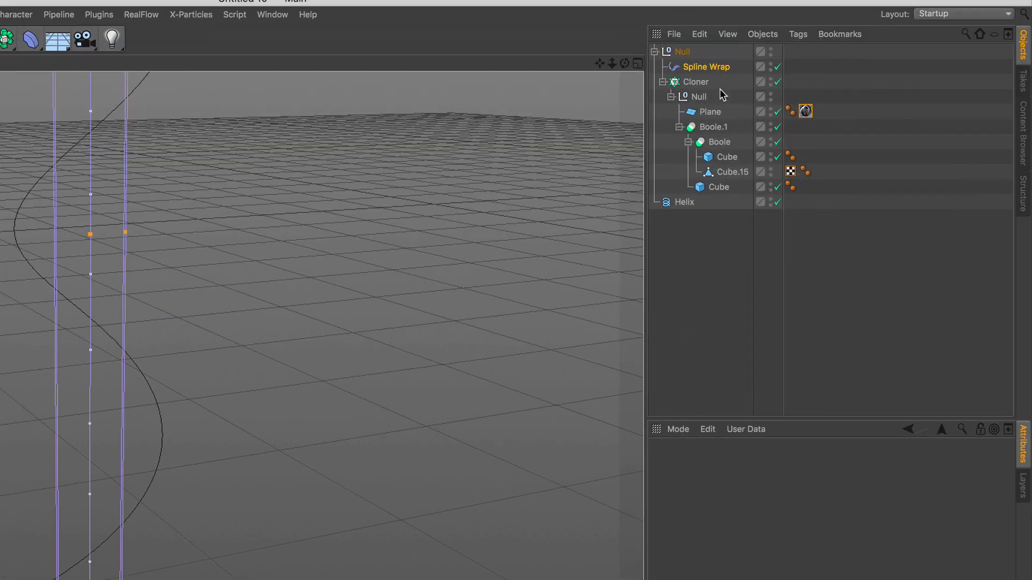
- Keyframe the Spline Wrap offset at -99% on frame 0 and at 99% on frame 300
left_click(959, 0)
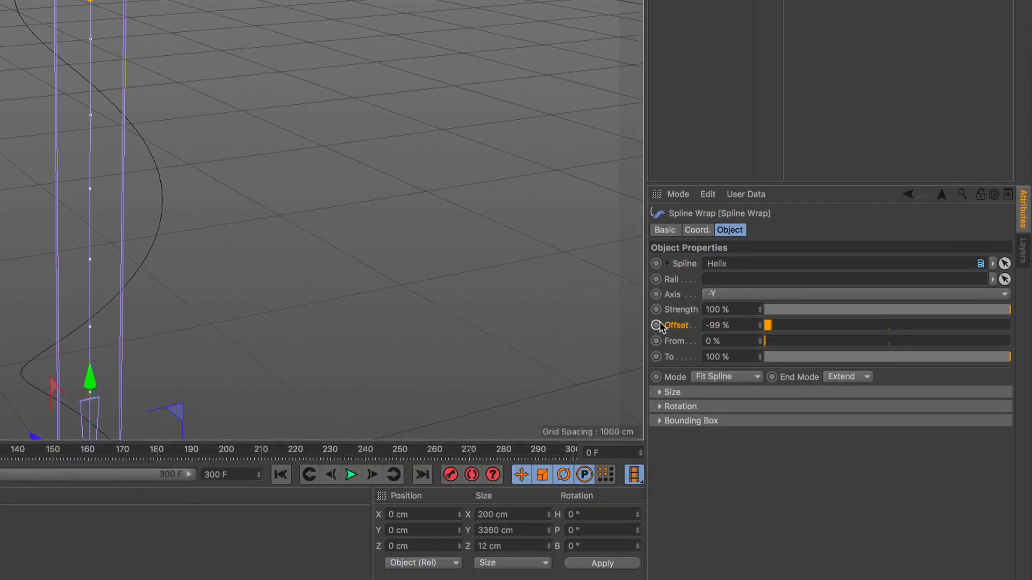
left_click(656, 325)
left_click_drag(507, 455, 550, 459)
left_click_drag(777, 326, 994, 336)
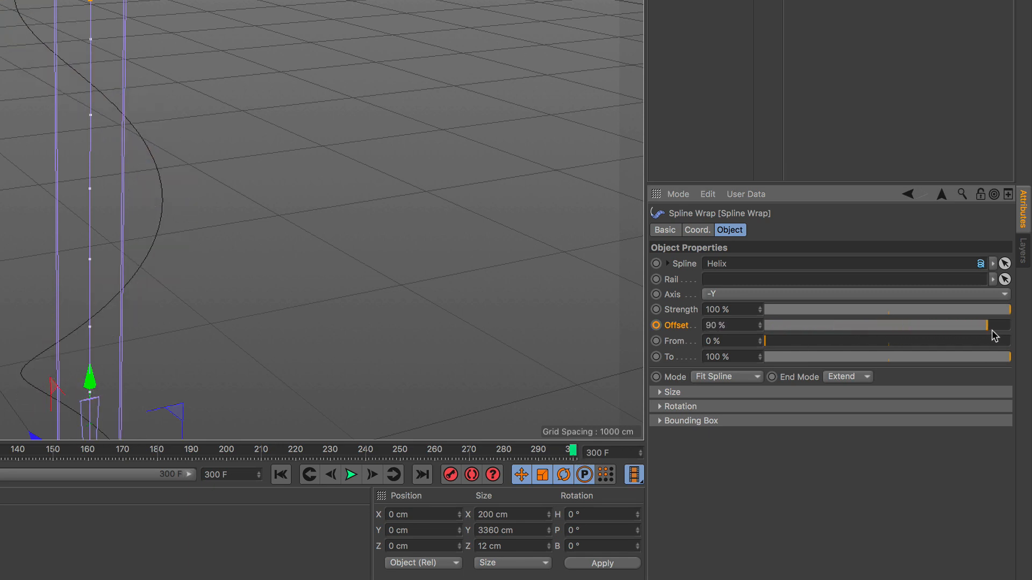
left_click(655, 326)
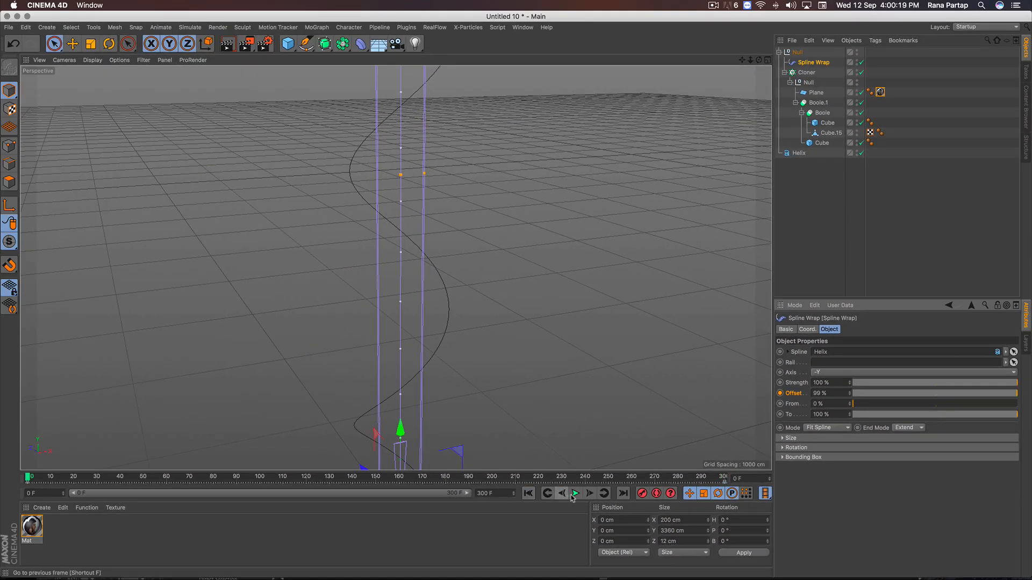
- Play the animation, stop it at frame 145 and render the view of the film strip
left_click(573, 494)
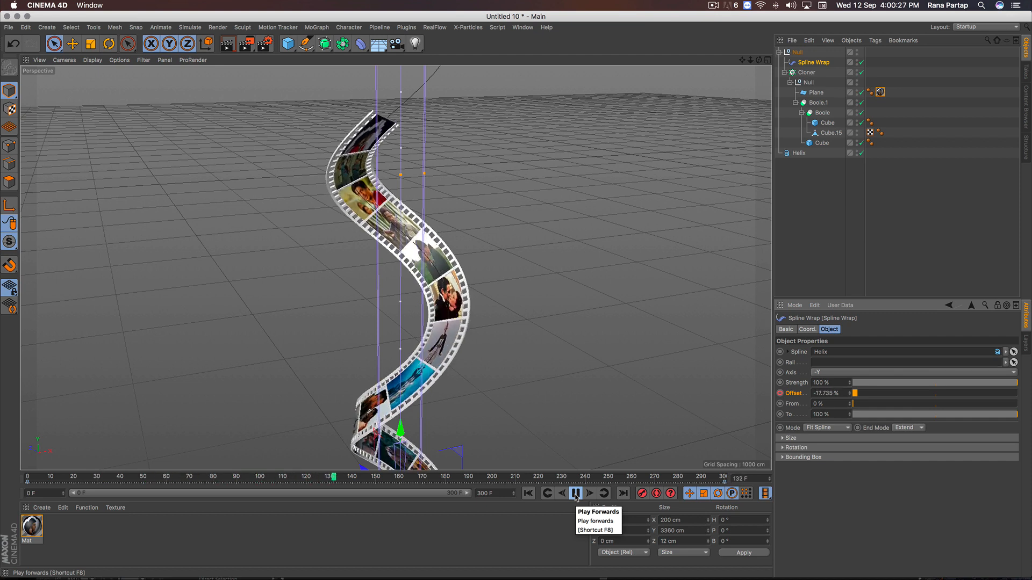
left_click(576, 494)
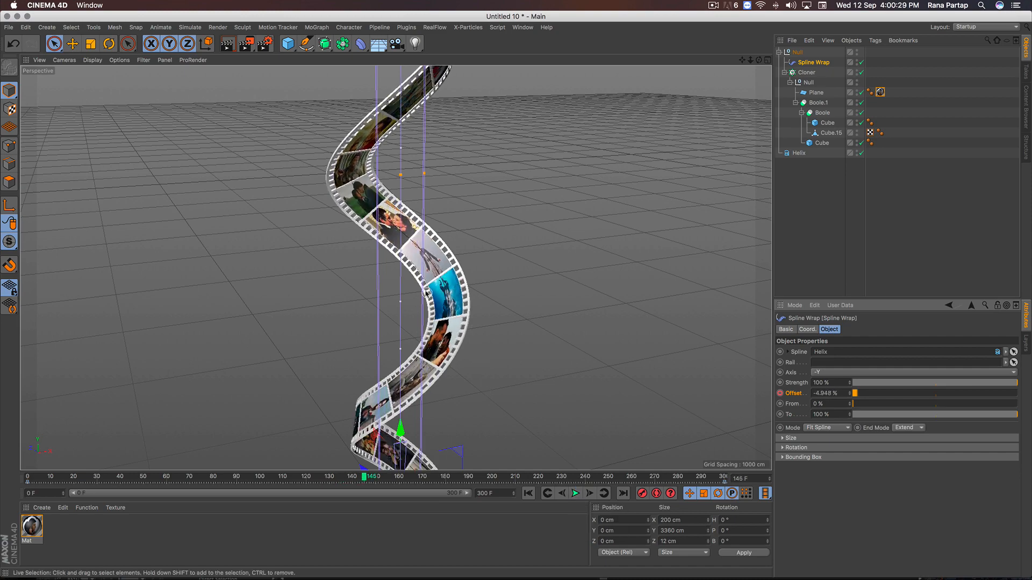
left_click_drag(425, 277, 420, 339, "alt")
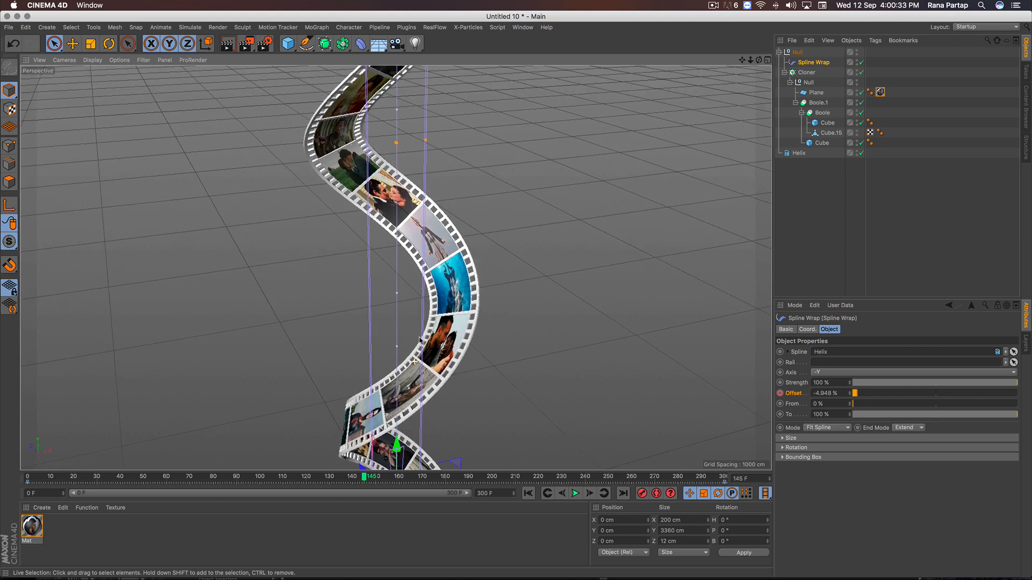
left_click(228, 43)
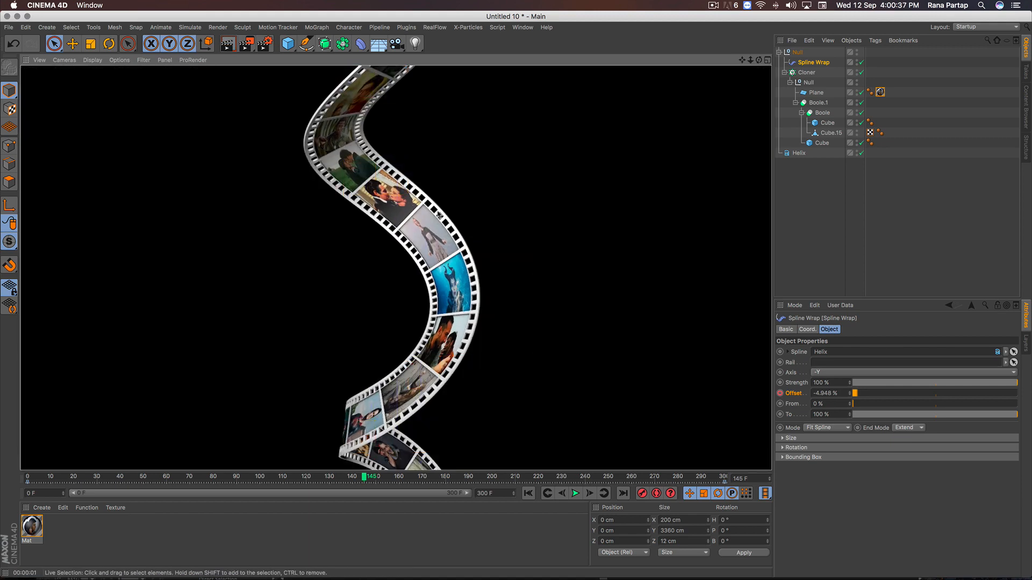
- Render the film strip from a low side angle and again from farther away
left_click_drag(449, 243, 158, 198, "alt")
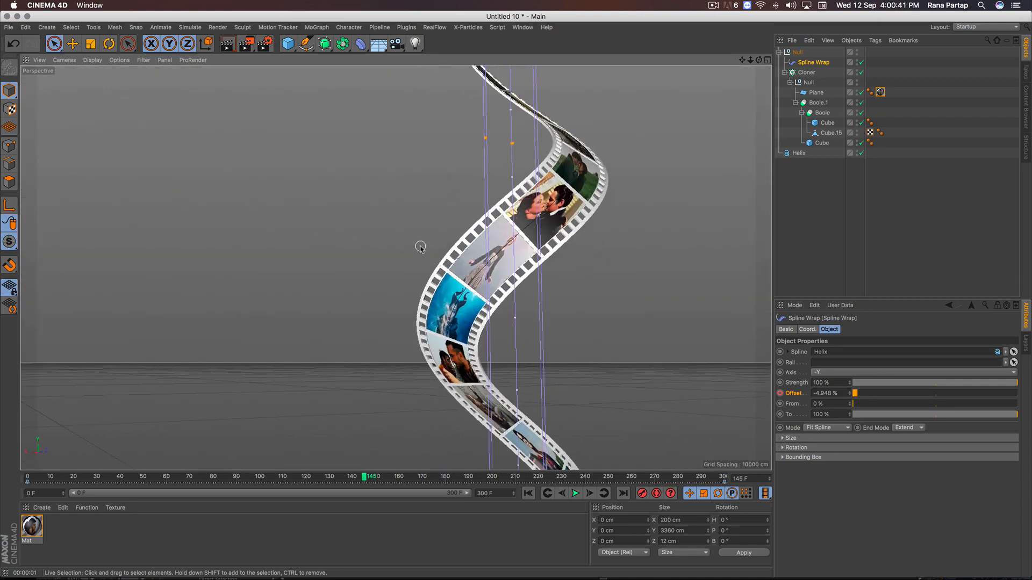
left_click_drag(420, 247, 396, 267, "alt")
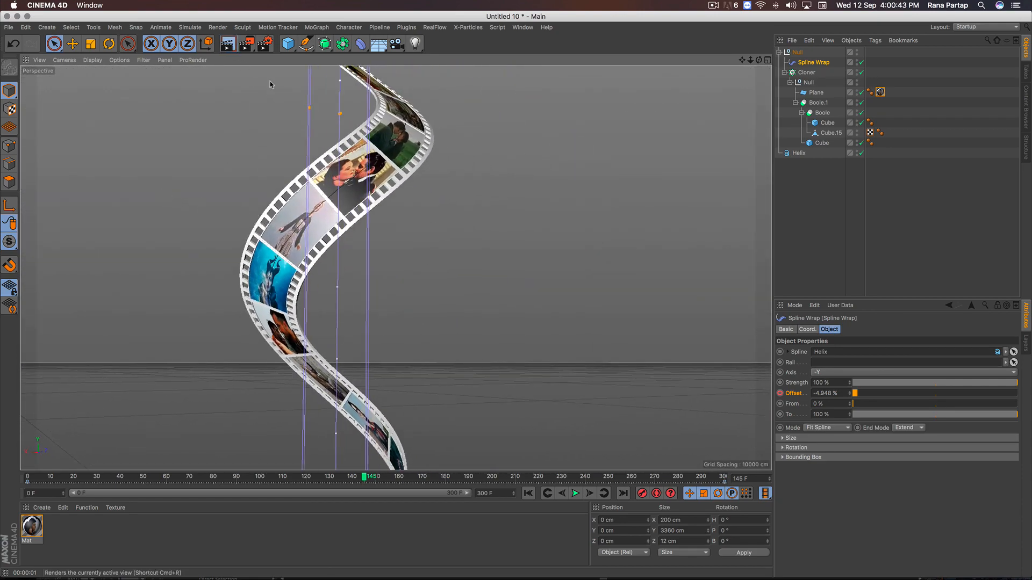
key("super+r")
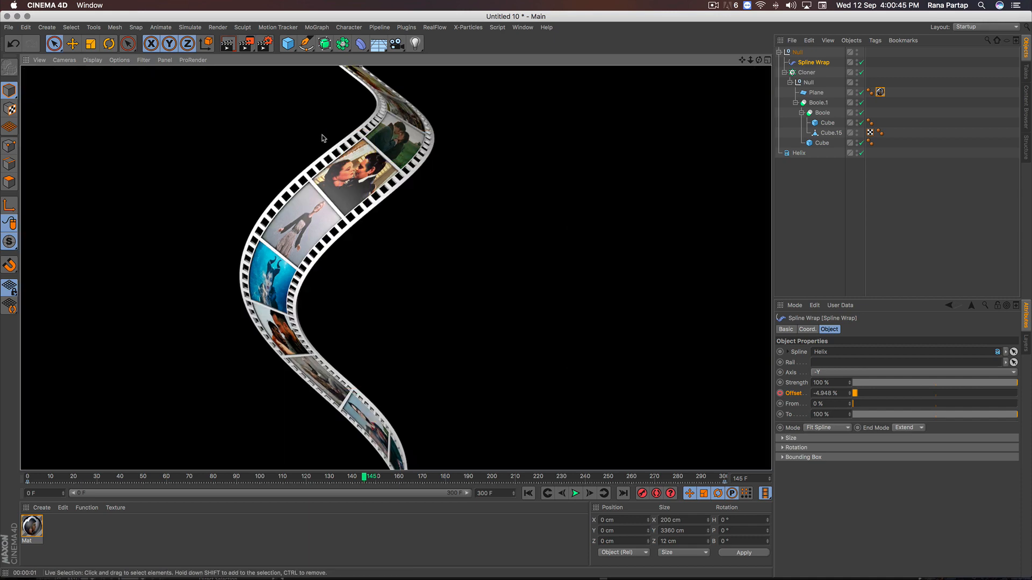
left_click(322, 146, "shift")
scroll(319, 146, "down", 4)
left_click_drag(319, 146, 394, 254, "alt")
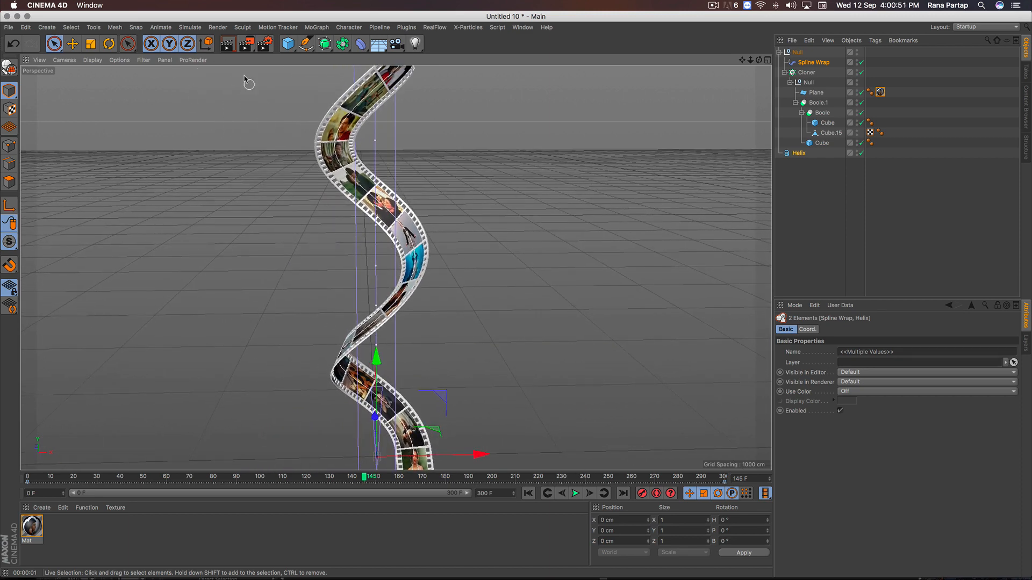
left_click(227, 43)
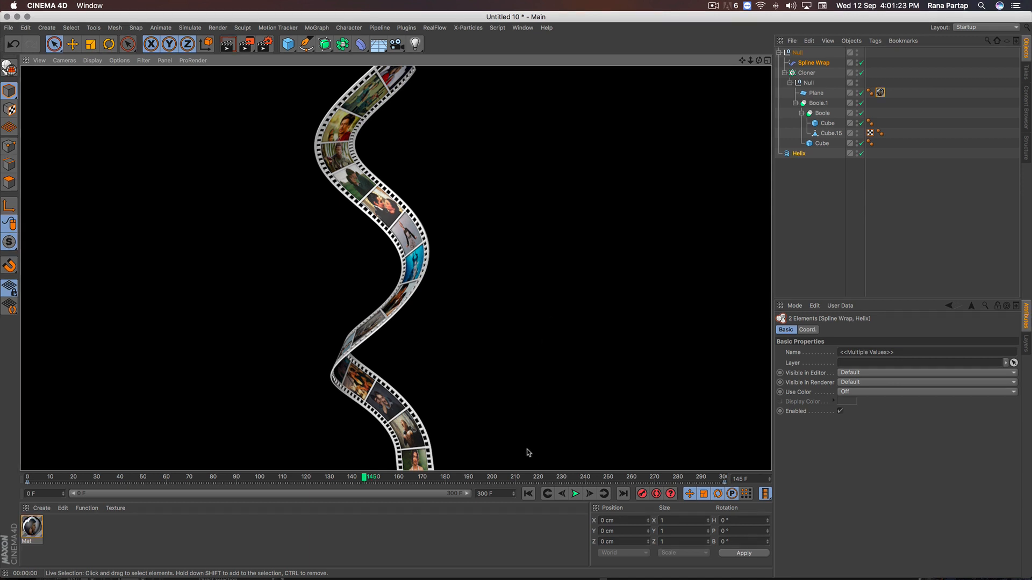
- Play the animation again, stop it at frame 148 and render that frame in the viewport
left_click(575, 493)
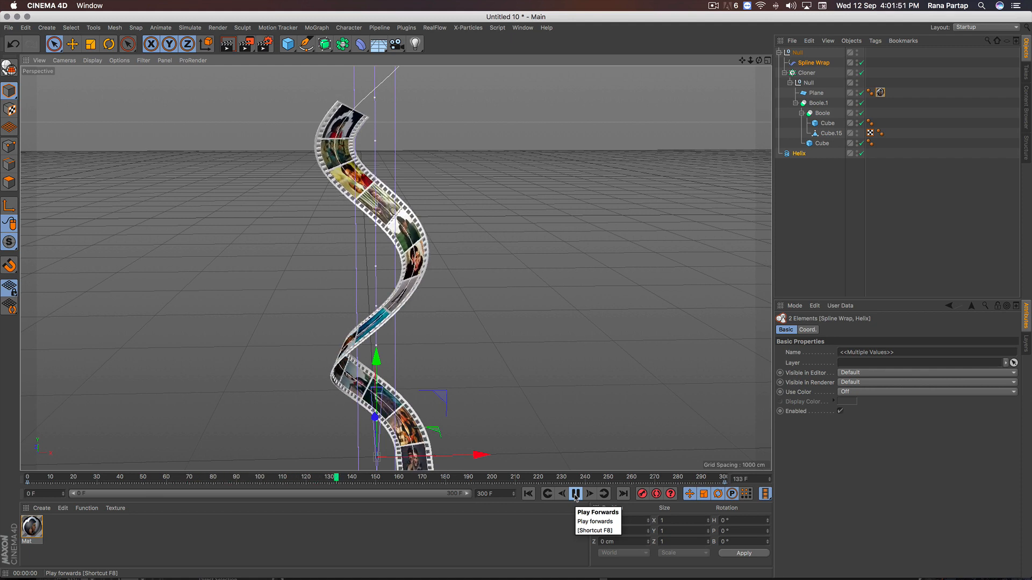
left_click(574, 494)
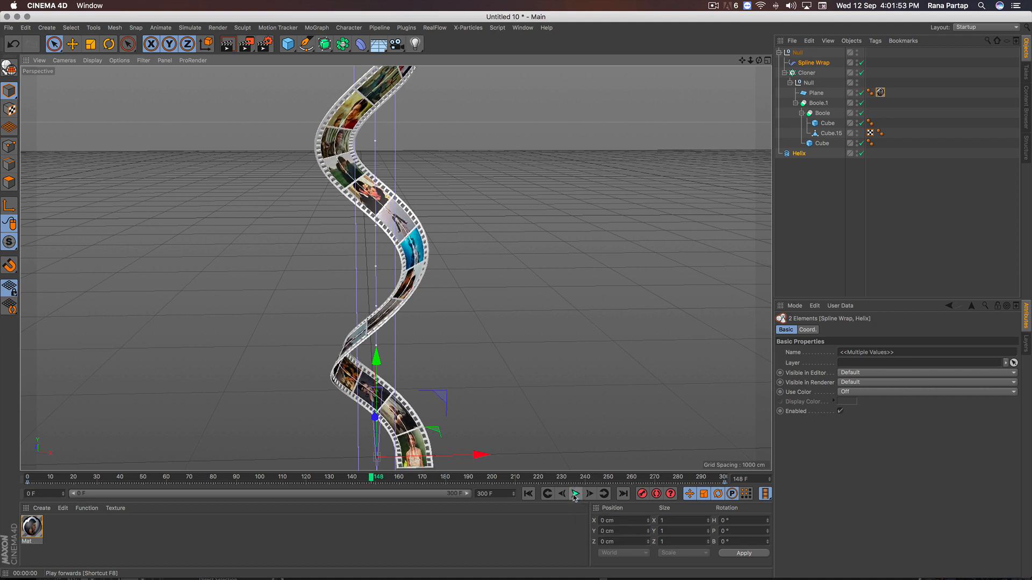
left_click(230, 48)
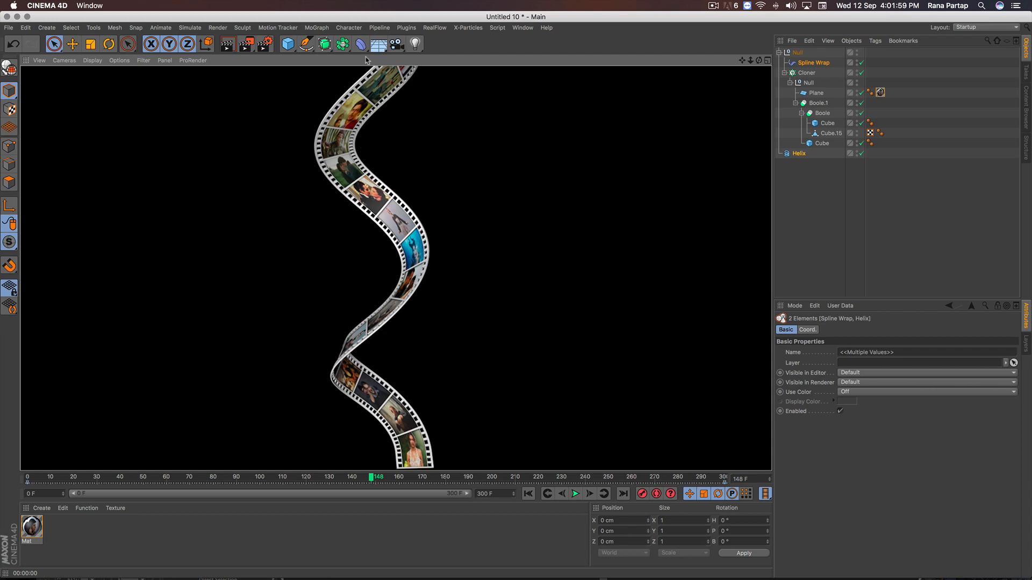
- Add a Sky object, and create a second material and open it in the Material Editor
left_click(378, 44)
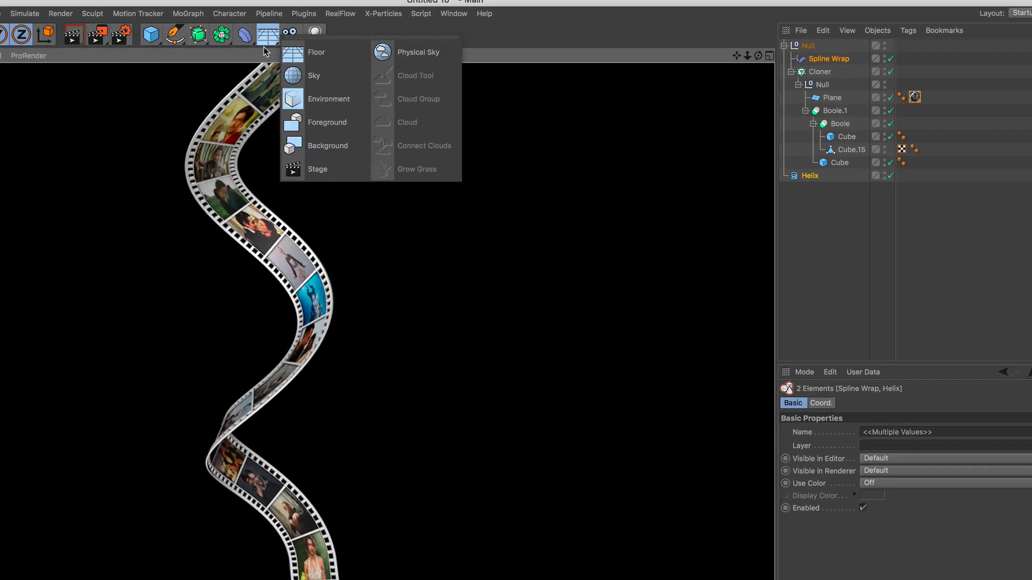
left_click(333, 81)
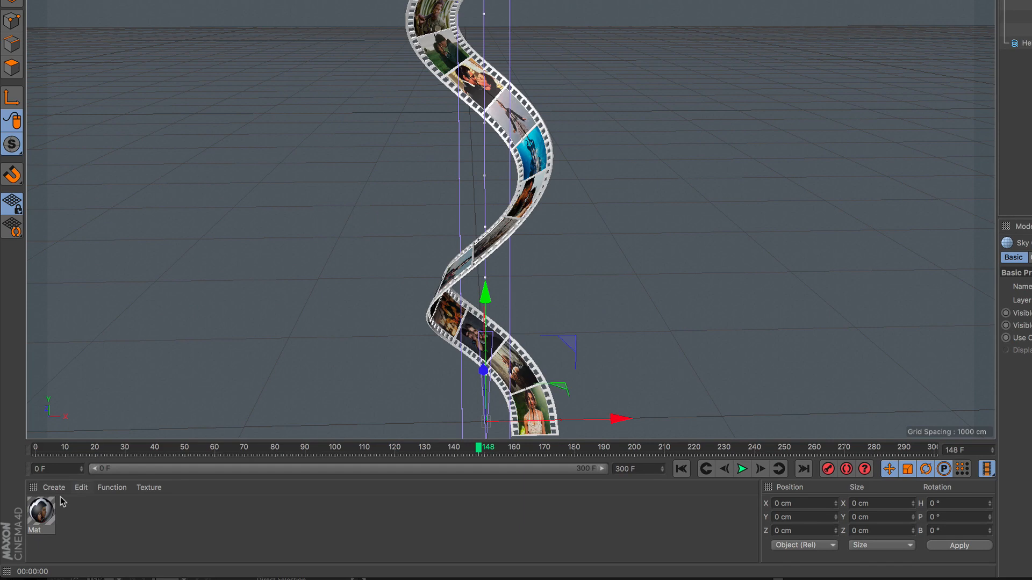
left_click(53, 489)
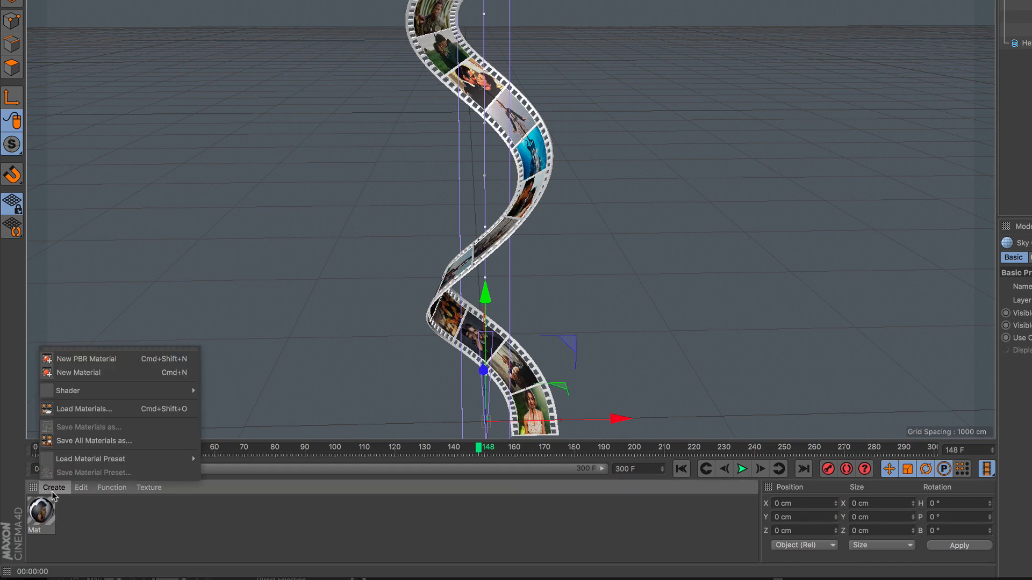
left_click(103, 373)
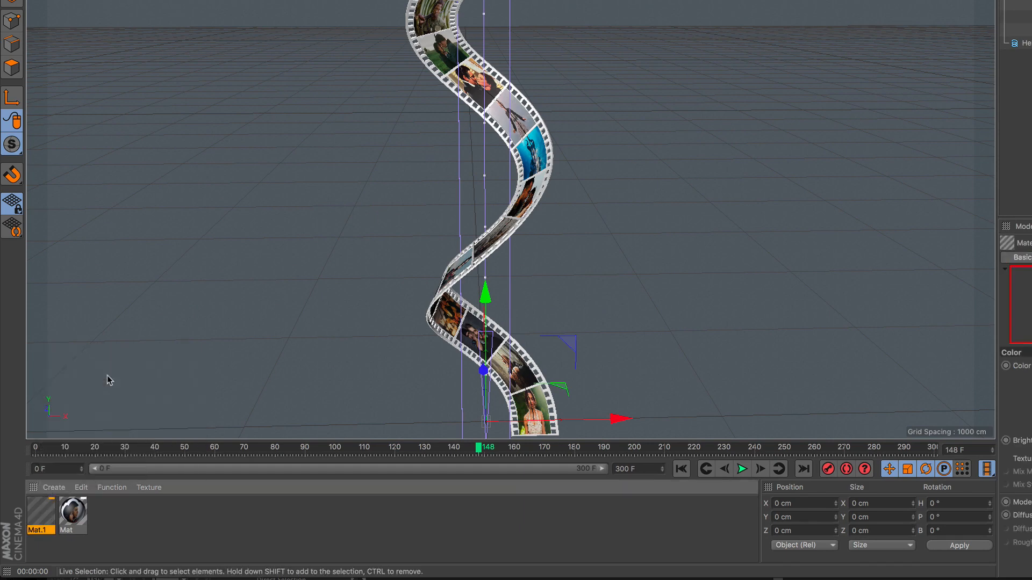
double_click(43, 509)
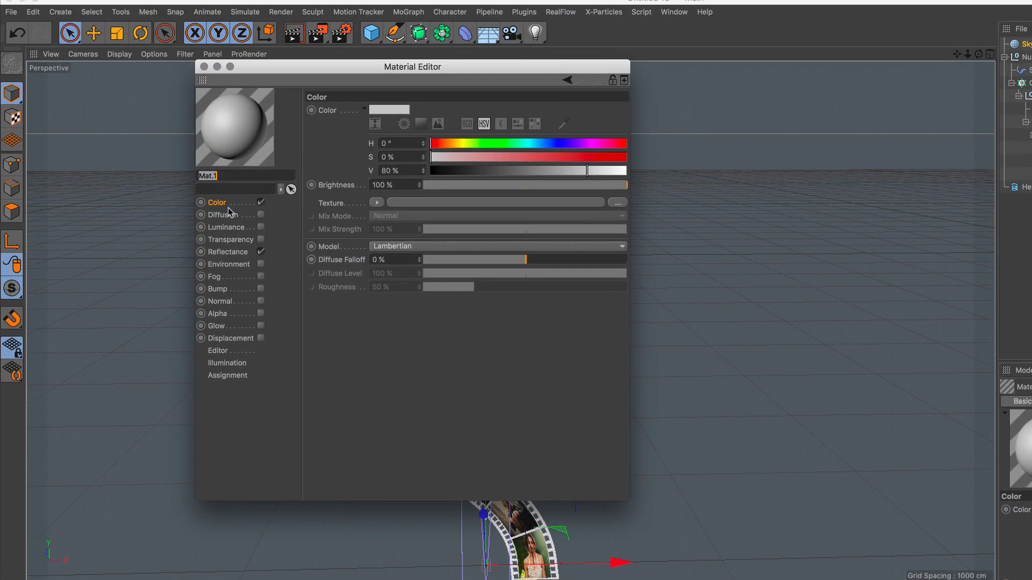
- Load a Gradient shader into the new material's Color texture and set the gradient's starting knot to light grey
left_click(377, 204)
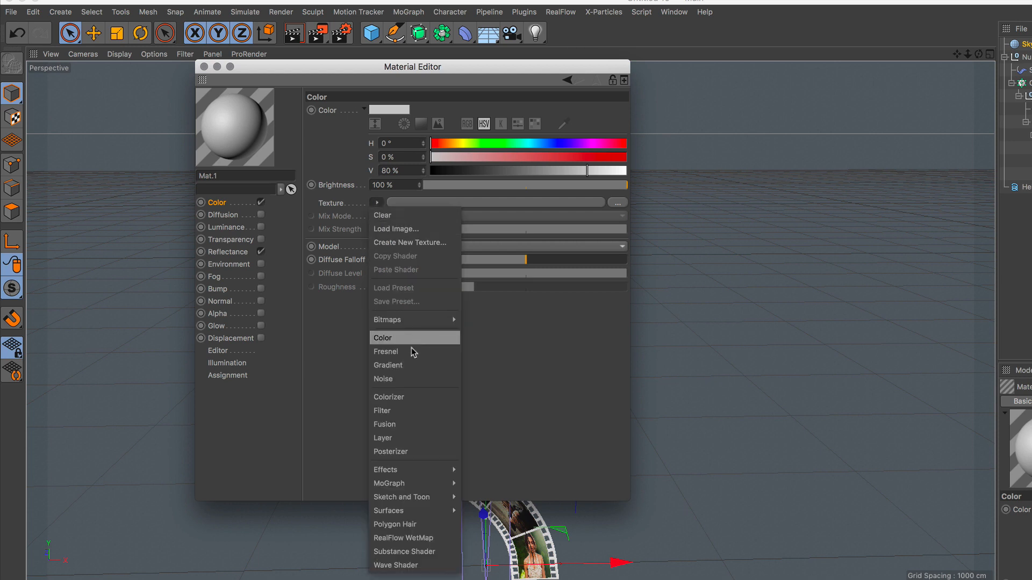
left_click(409, 365)
left_click(470, 203)
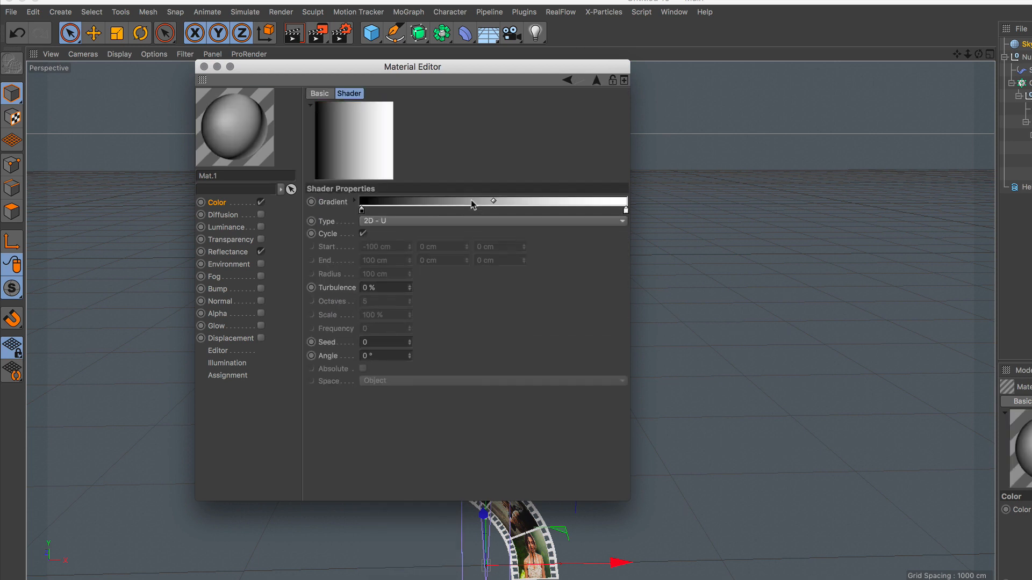
double_click(362, 210)
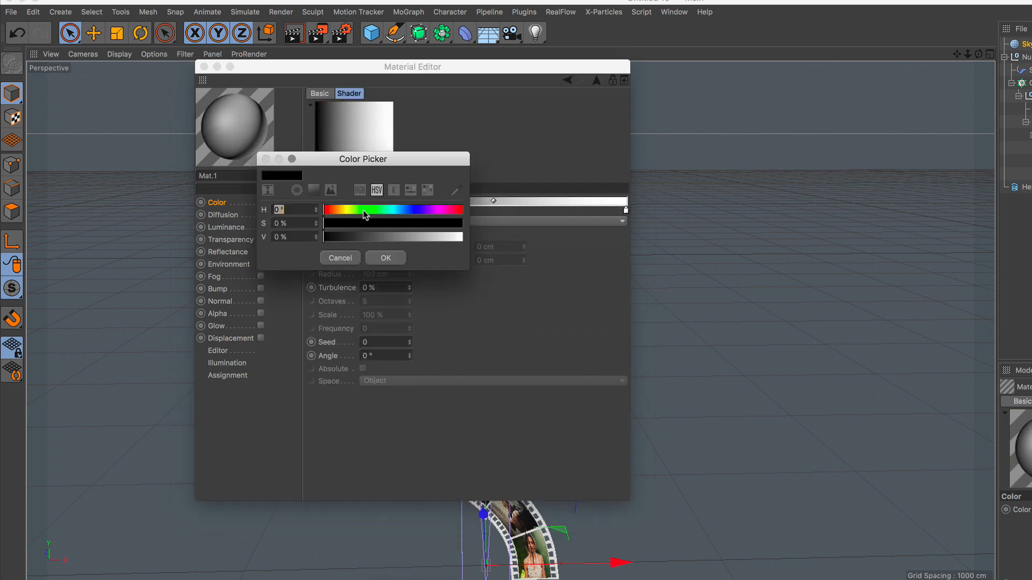
left_click(423, 236)
left_click(394, 259)
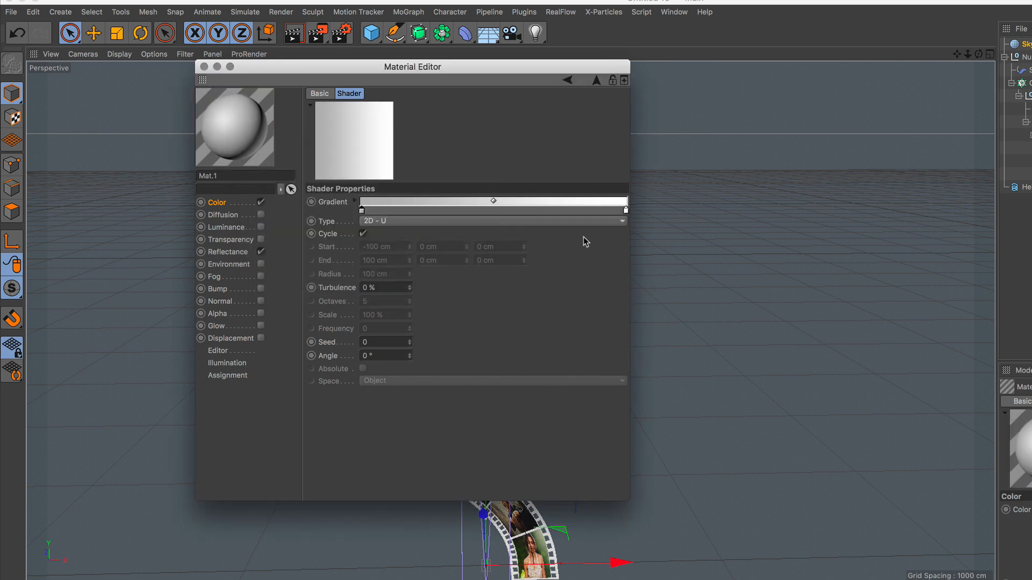
- Set the gradient's end knot to dark grey with V at 30%, change its type to 2D - Circular and close the Material Editor
double_click(626, 211)
left_click(628, 238)
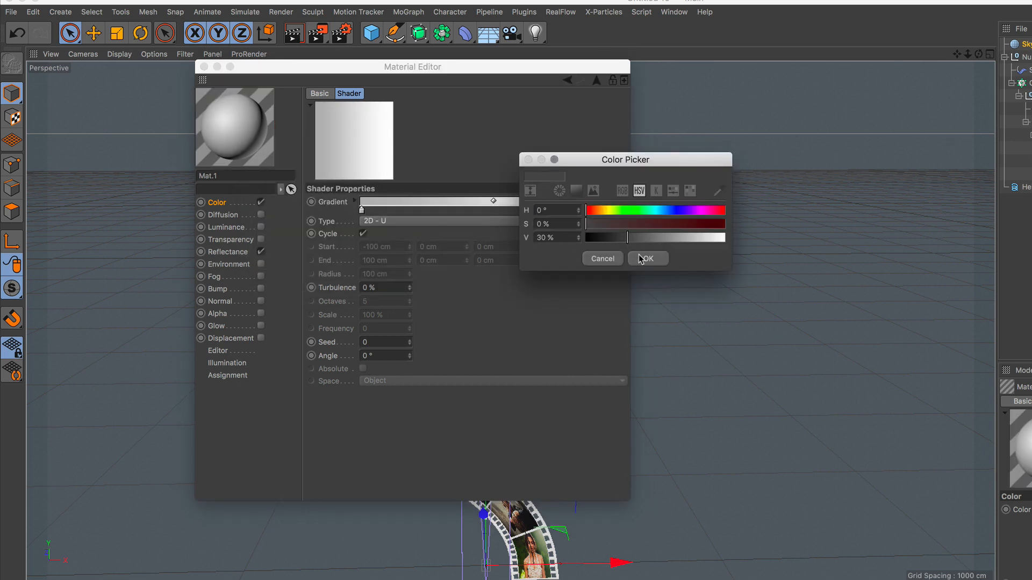
left_click(648, 259)
left_click(417, 222)
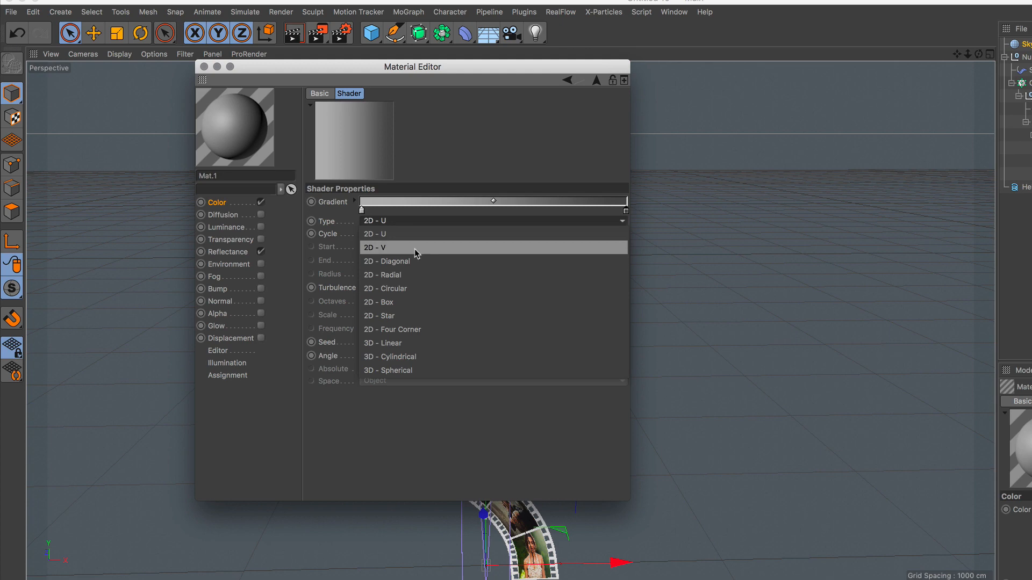
left_click(424, 288)
left_click(204, 66)
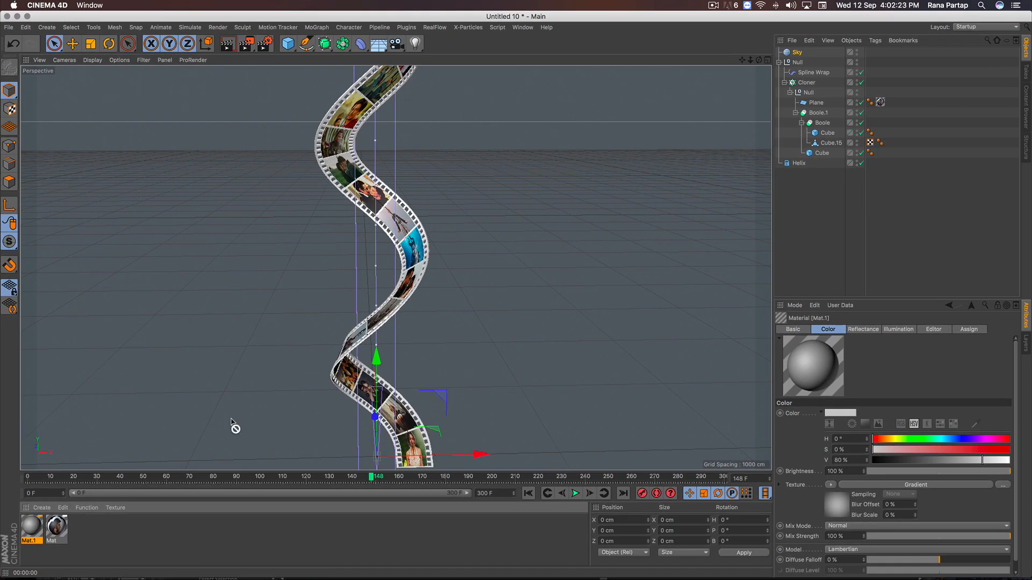
- Apply the gradient material Mat.1 to the Sky object and render the view
left_click_drag(231, 419, 796, 52)
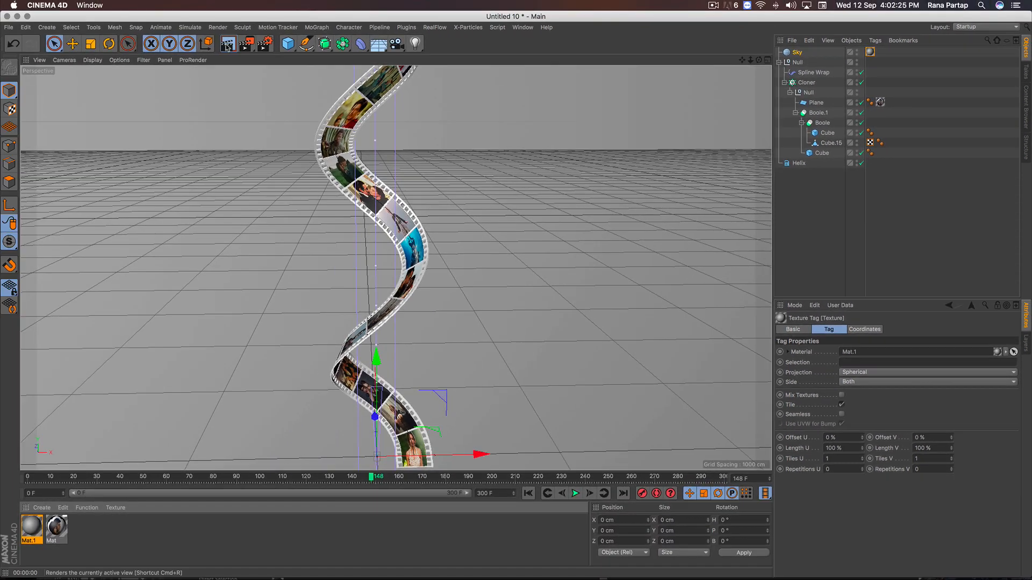
key("ctrl+r")
key("ctrl+r")
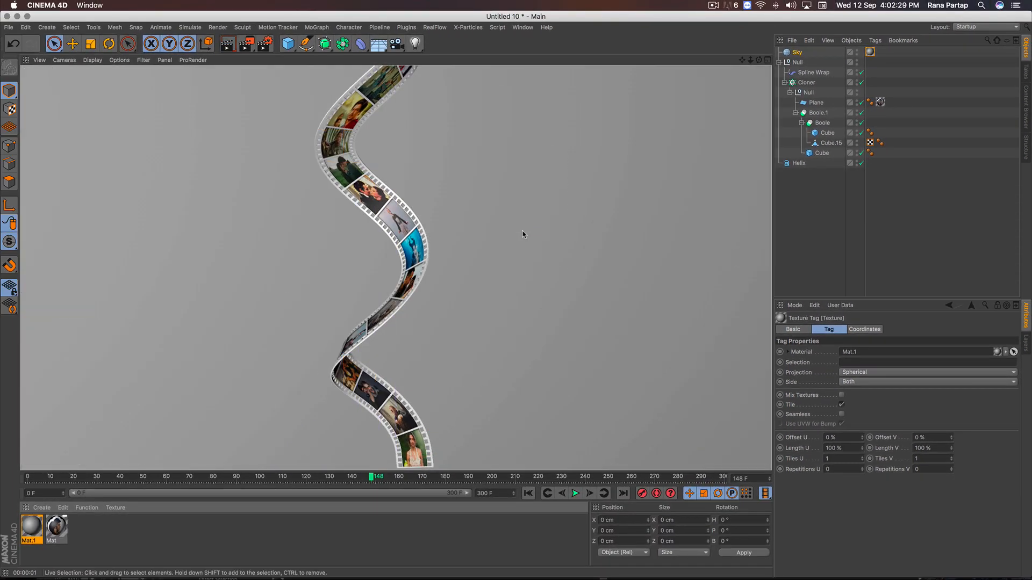
- Play the animation against the new background, stop it at frame 149 and render that frame
left_click(522, 234)
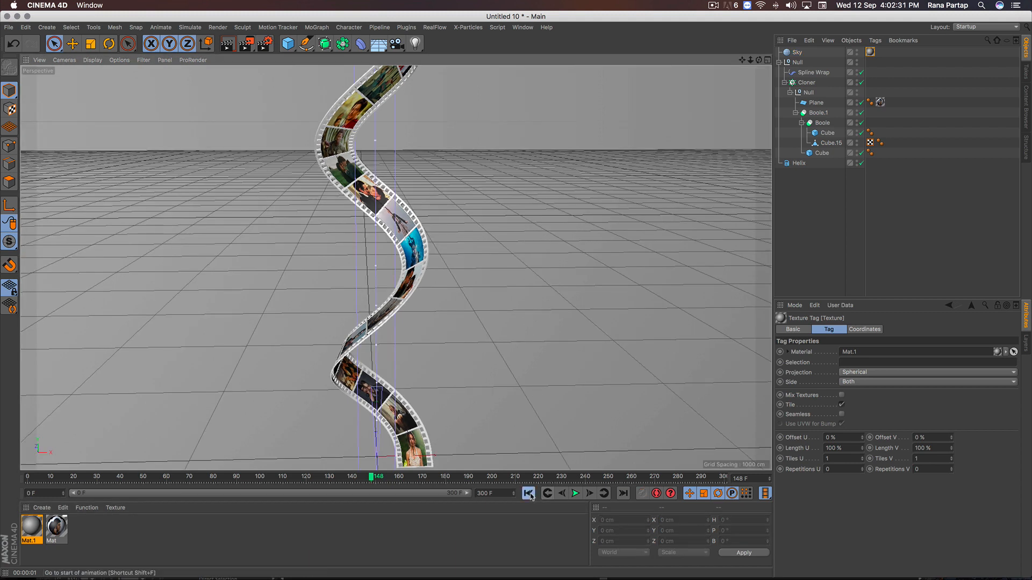
left_click(573, 493)
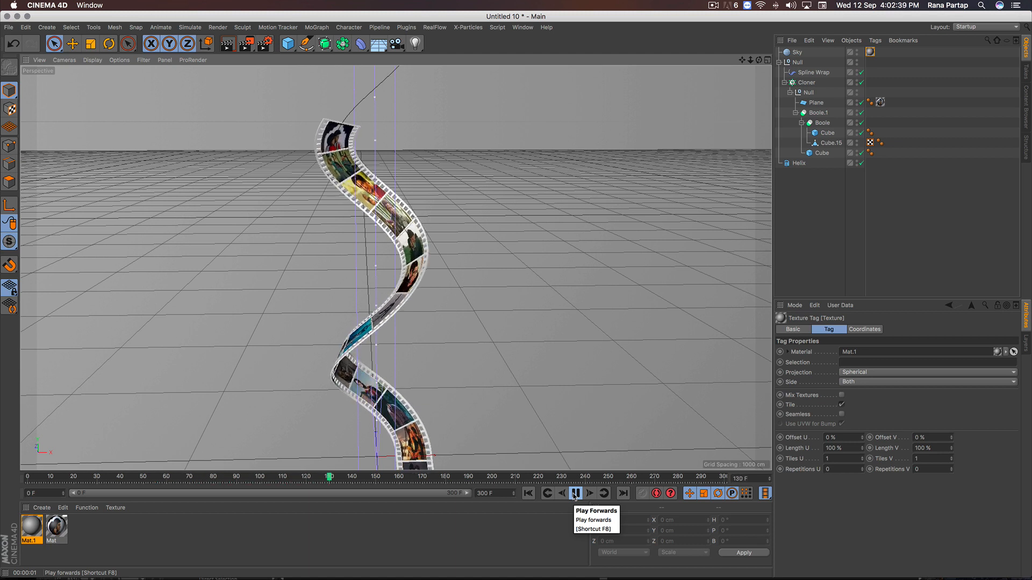
left_click(574, 493)
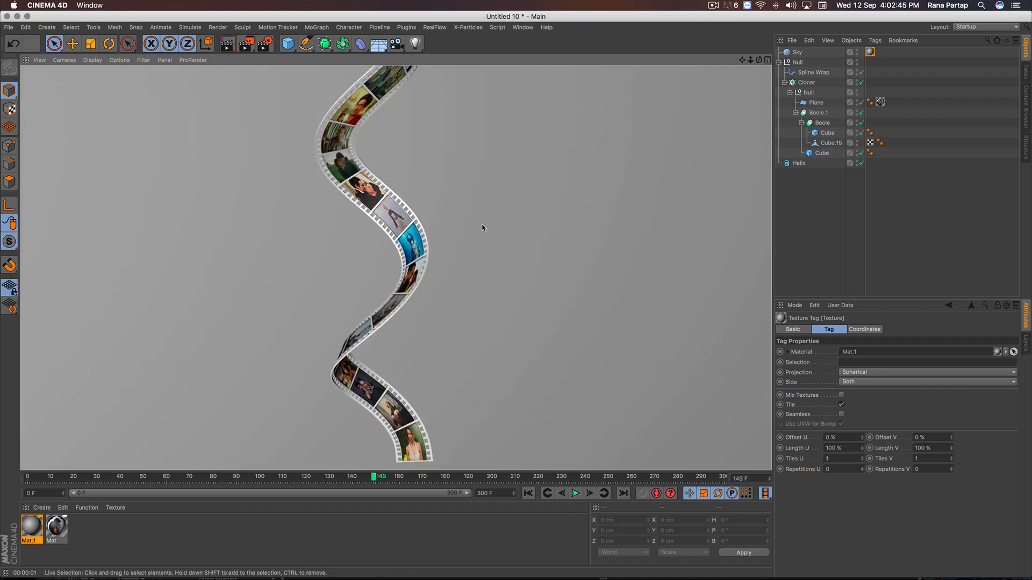
- Play the animation from a closer, rotated view of the film strip, stop it at frame 150 and render the view
left_click_drag(370, 256, 548, 246, "alt")
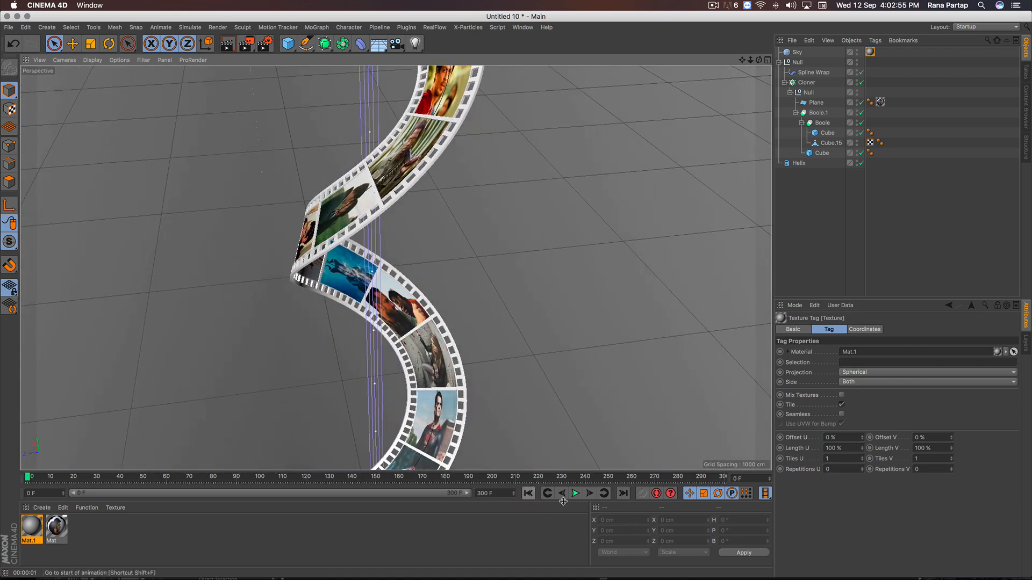
left_click_drag(526, 394, 526, 406, "alt")
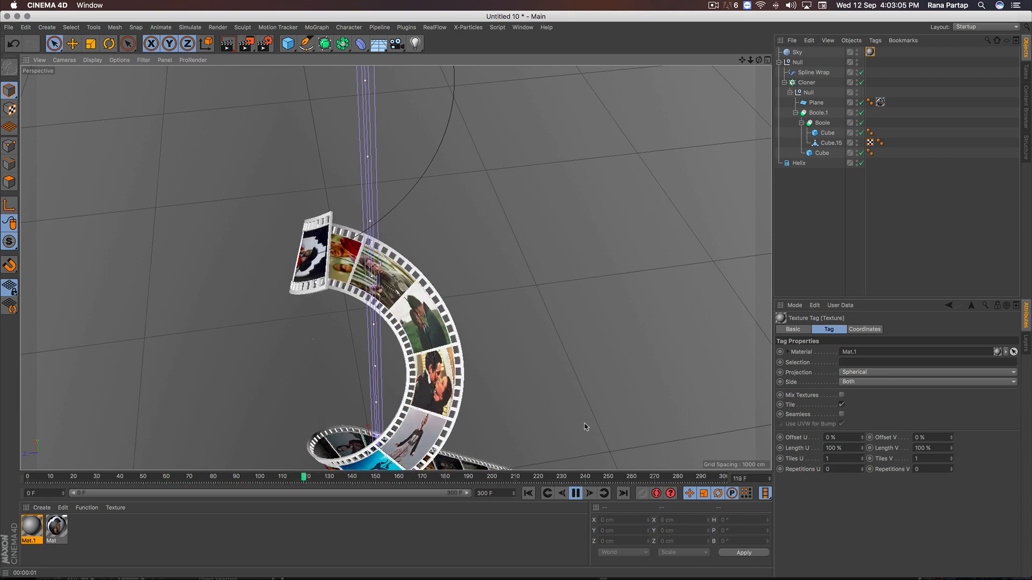
left_click(576, 493)
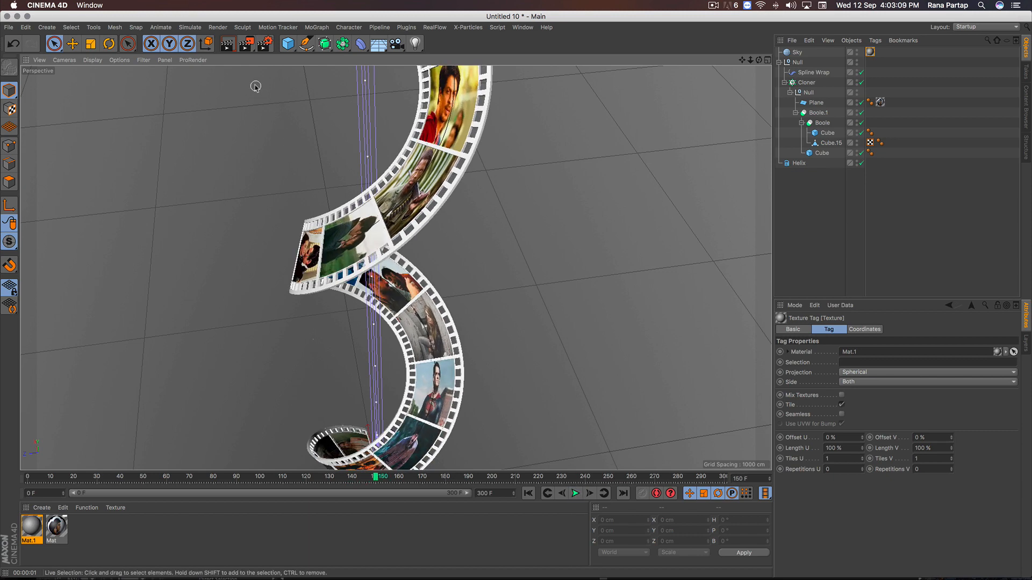
key("super+r")
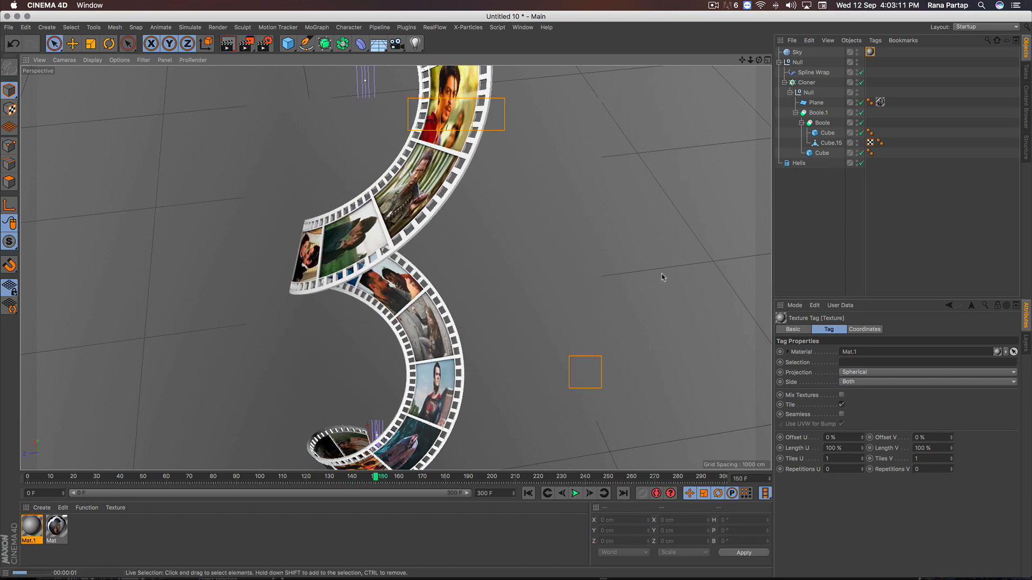